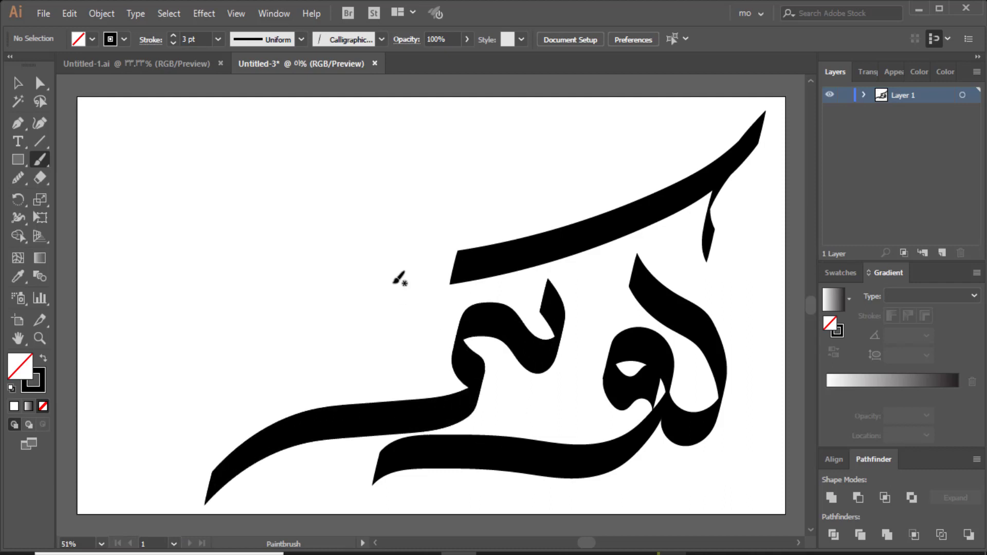
Step: Paint the remaining letters at the lettering's left end, finishing with a long tail sweeping to the artboard's lower-left corner
{"action": "mouse_move", "coordinate": [394, 282]}
{"action": "left_mouse_down"}
{"action": "mouse_move", "coordinate": [421, 311]}
{"action": "mouse_move", "coordinate": [377, 326]}
{"action": "mouse_move", "coordinate": [358, 319]}
{"action": "mouse_move", "coordinate": [357, 283]}
{"action": "left_mouse_up"}
{"action": "mouse_move", "coordinate": [390, 211]}
{"action": "left_mouse_down"}
{"action": "mouse_move", "coordinate": [336, 264]}
{"action": "mouse_move", "coordinate": [349, 278]}
{"action": "mouse_move", "coordinate": [371, 275]}
{"action": "mouse_move", "coordinate": [397, 243]}
{"action": "left_mouse_up"}
{"action": "mouse_move", "coordinate": [353, 300]}
{"action": "left_mouse_down"}
{"action": "mouse_move", "coordinate": [301, 336]}
{"action": "mouse_move", "coordinate": [242, 332]}
{"action": "mouse_move", "coordinate": [270, 360]}
{"action": "mouse_move", "coordinate": [244, 391]}
{"action": "mouse_move", "coordinate": [129, 453]}
{"action": "mouse_move", "coordinate": [94, 490]}
{"action": "left_mouse_up"}
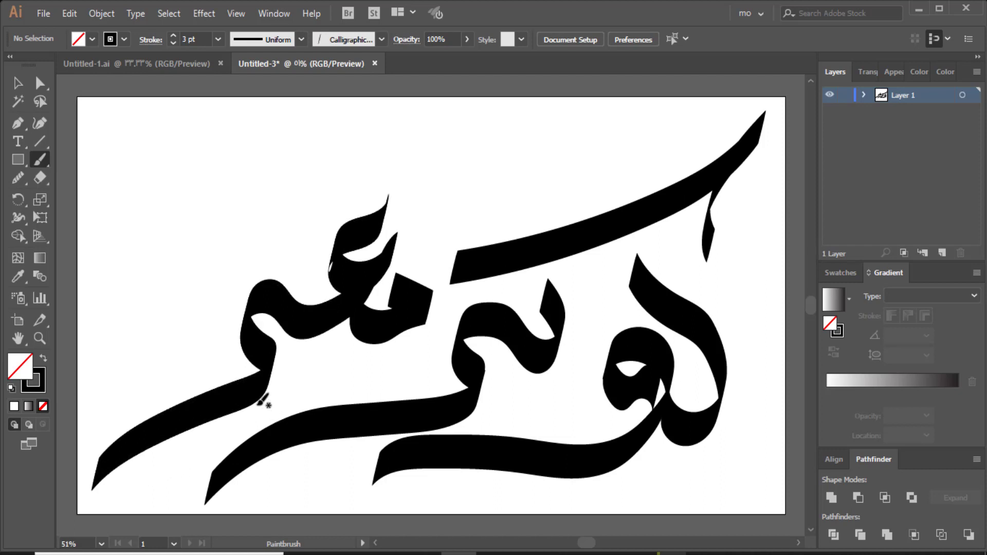
Step: Shift the long upper sweeping stroke very slightly upward
{"action": "key", "text": "v"}
{"action": "left_click", "coordinate": [666, 310]}
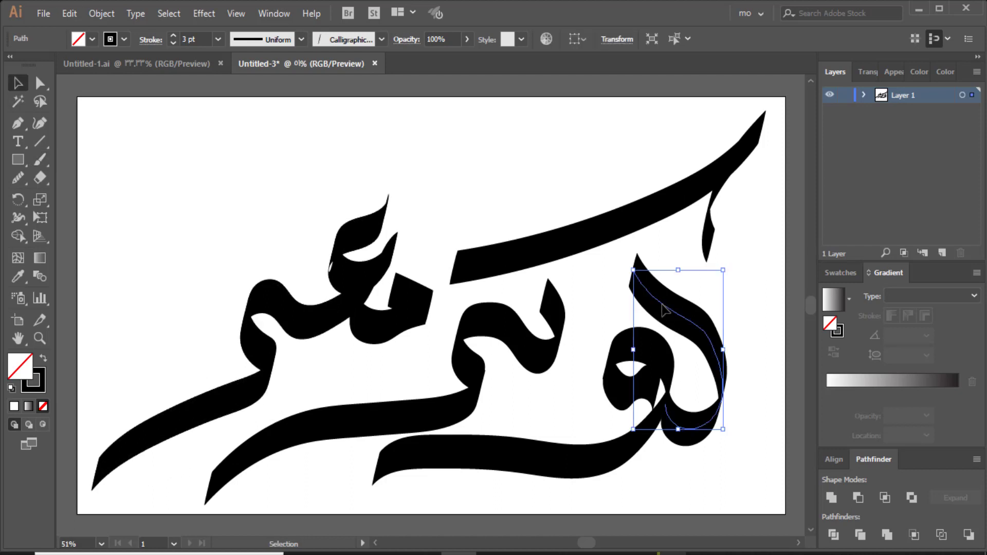
{"action": "left_click", "coordinate": [631, 226]}
{"action": "left_click_drag", "start_coordinate": [632, 226], "coordinate": [632, 217]}
{"action": "left_click", "coordinate": [552, 411]}
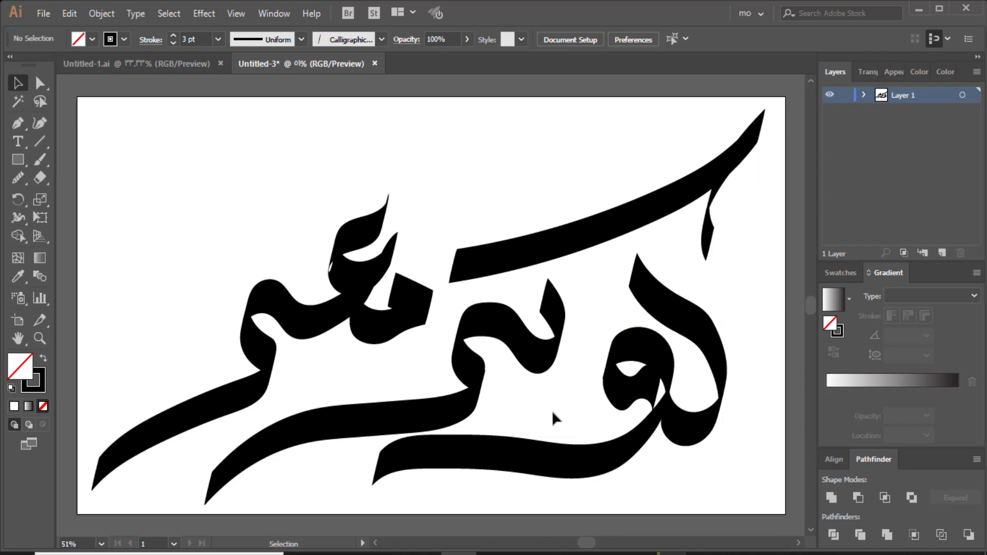
Step: Move the middle letter stroke a little right and shift the left letter group slightly down and right
{"action": "left_click", "coordinate": [535, 371]}
{"action": "mouse_move", "coordinate": [535, 370]}
{"action": "left_mouse_down"}
{"action": "mouse_move", "coordinate": [548, 359]}
{"action": "mouse_move", "coordinate": [559, 366]}
{"action": "left_mouse_up"}
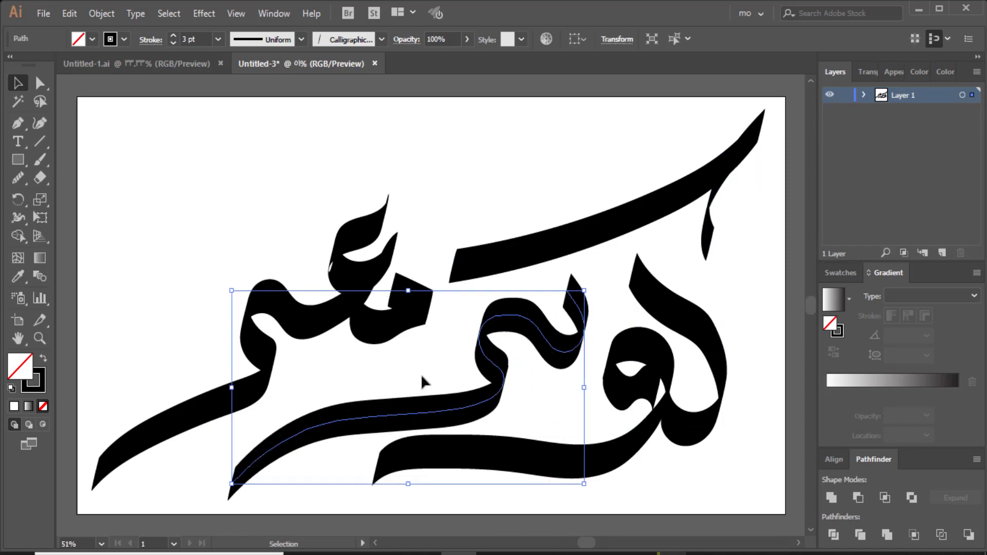
{"action": "left_click_drag", "start_coordinate": [212, 222], "coordinate": [437, 376]}
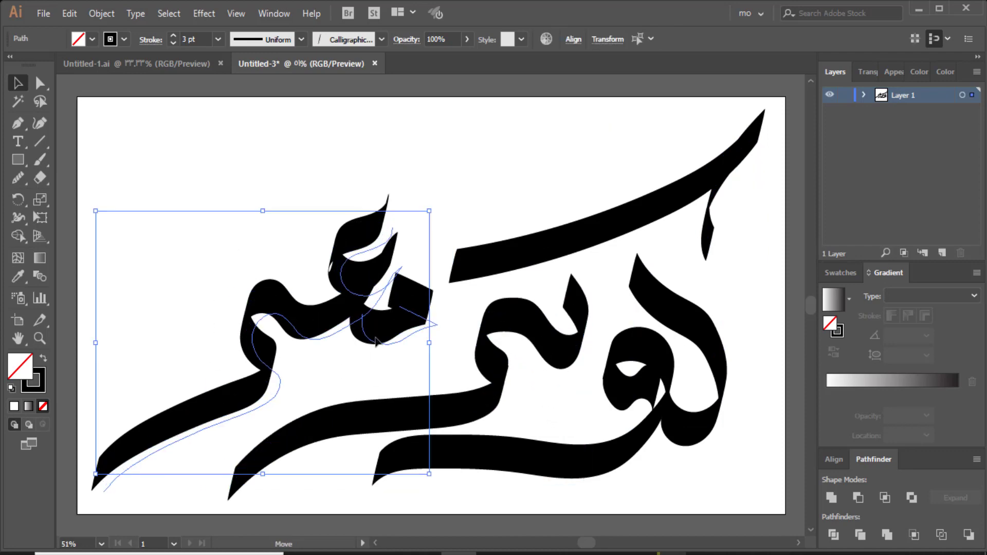
{"action": "left_click_drag", "start_coordinate": [367, 321], "coordinate": [374, 329]}
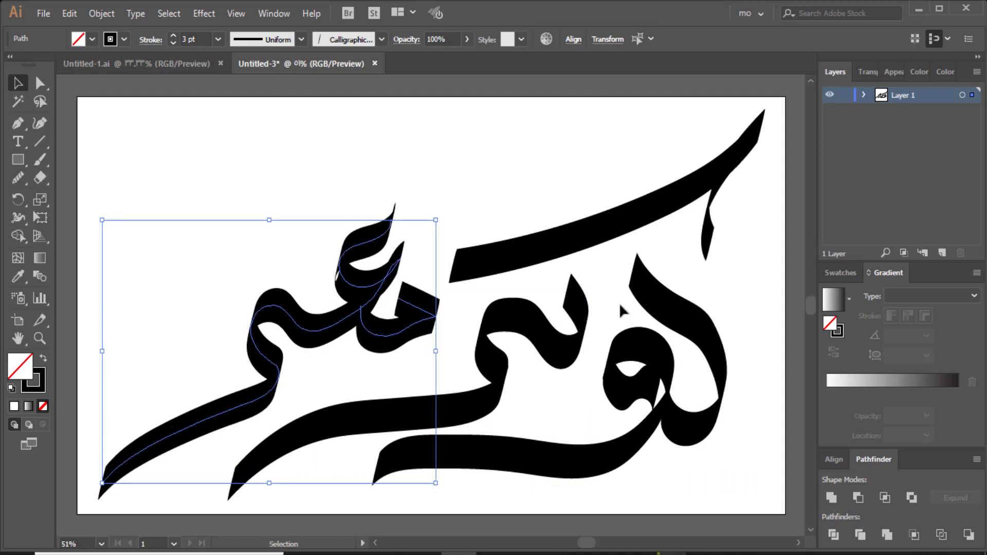
Step: Move the anchor point where the round letter's loop meets its tail to close the small gap there
{"action": "left_click", "coordinate": [668, 422]}
{"action": "left_click", "coordinate": [40, 82]}
{"action": "left_click", "coordinate": [656, 397]}
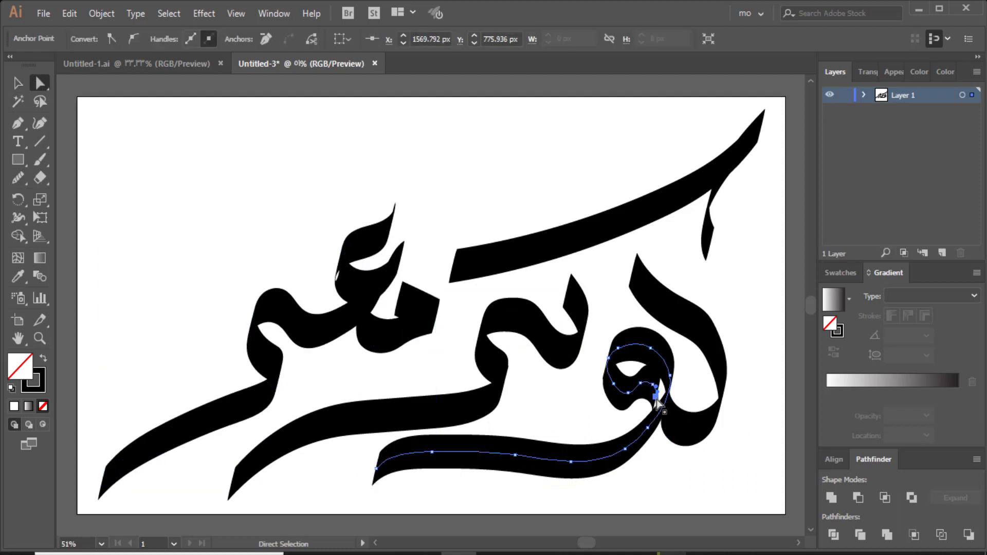
{"action": "left_click_drag", "start_coordinate": [659, 394], "coordinate": [665, 399]}
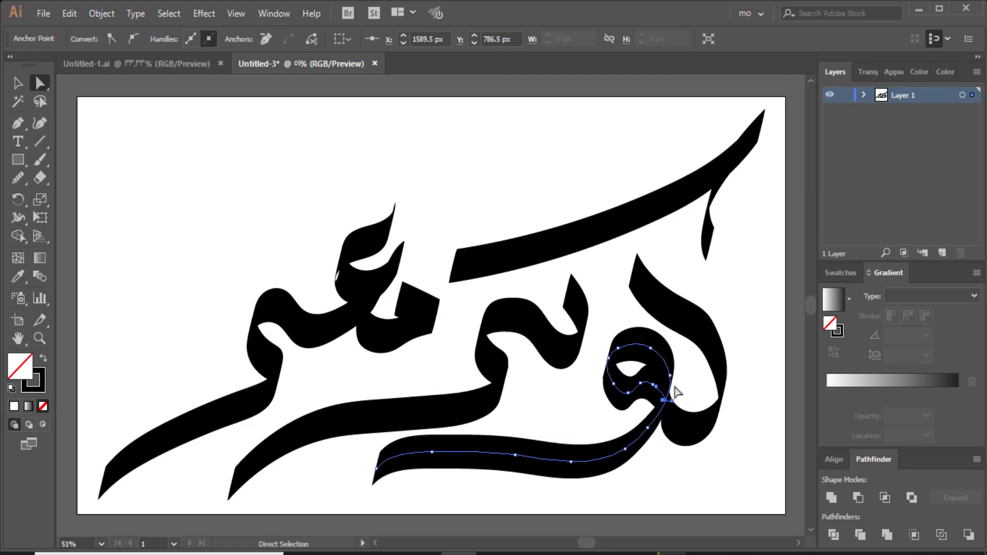
{"action": "left_click", "coordinate": [711, 408]}
Step: Paint a dot above the long upper stroke and pairs of dots under the middle and left tails
{"action": "left_click", "coordinate": [38, 160]}
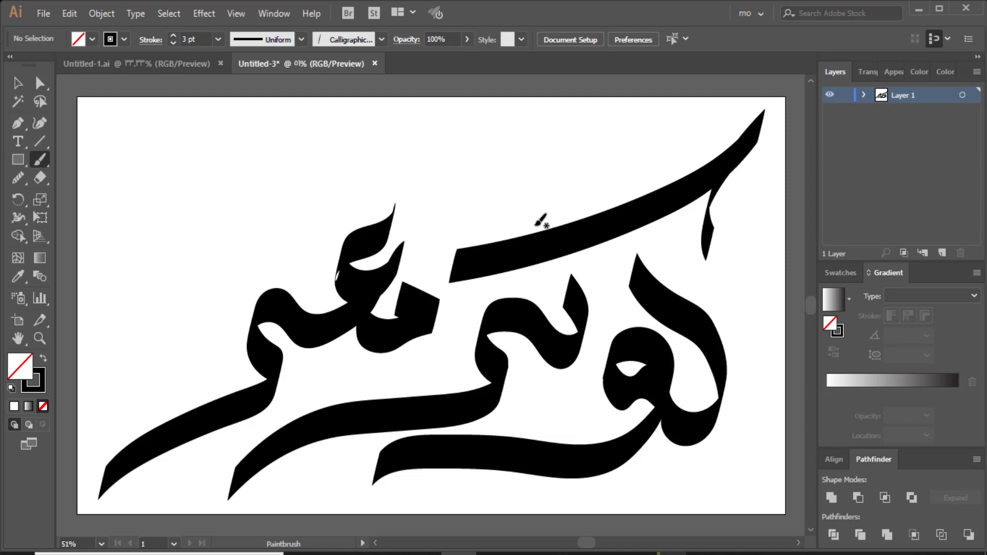
{"action": "left_click_drag", "start_coordinate": [528, 187], "coordinate": [524, 222]}
{"action": "mouse_move", "coordinate": [342, 452]}
{"action": "left_mouse_down"}
{"action": "mouse_move", "coordinate": [339, 481]}
{"action": "mouse_move", "coordinate": [304, 493]}
{"action": "left_mouse_up"}
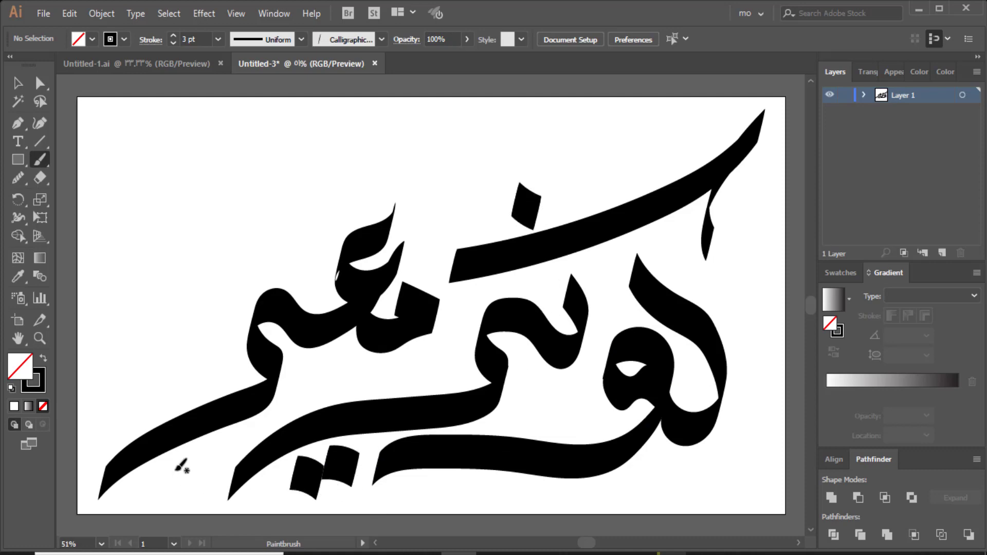
{"action": "left_click_drag", "start_coordinate": [184, 455], "coordinate": [192, 495]}
{"action": "left_click_drag", "start_coordinate": [147, 467], "coordinate": [154, 504]}
Step: Adjust the spacing of the leftmost dot in each pair under the middle and left tails
{"action": "key", "text": "v"}
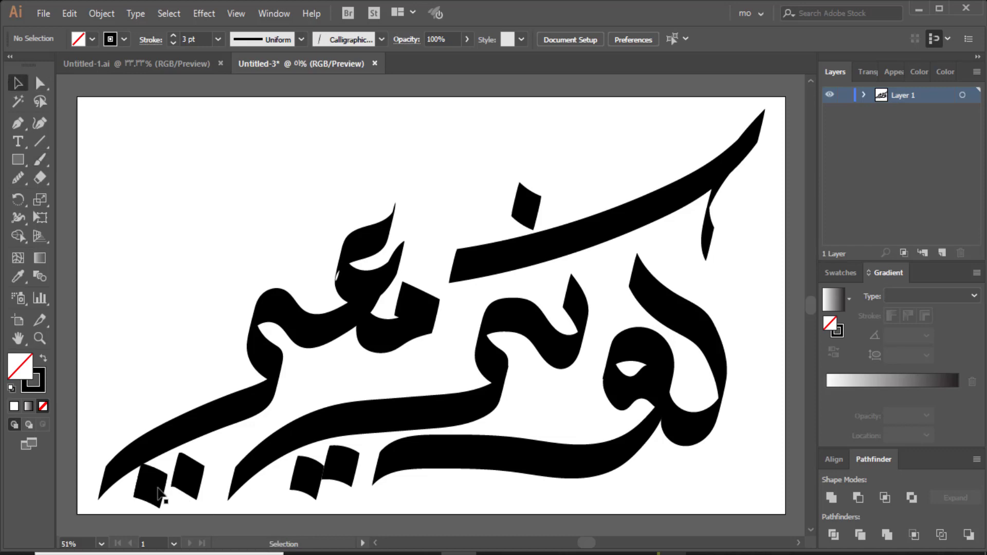
{"action": "left_click", "coordinate": [161, 495]}
{"action": "left_click", "coordinate": [306, 480]}
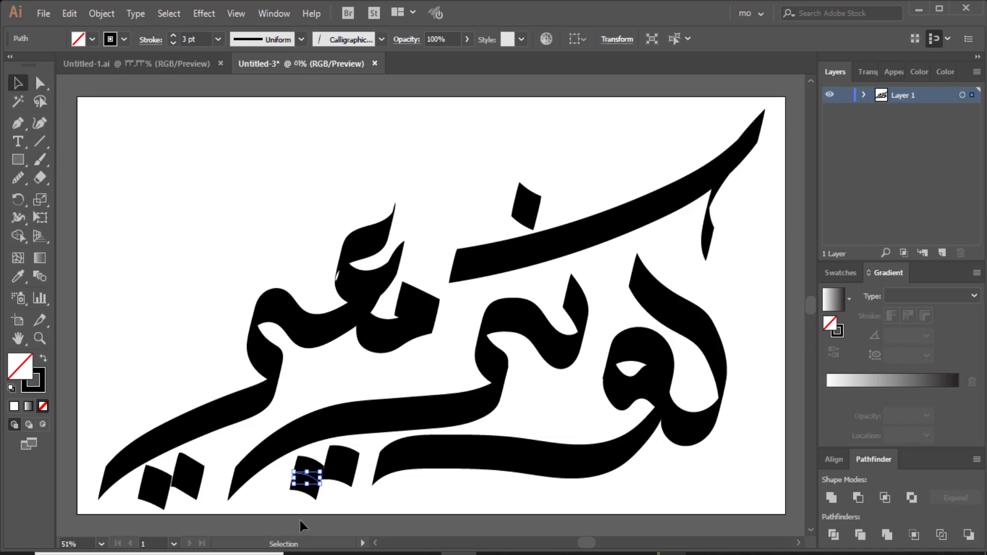
Step: Move the dot from above the long upper stroke to just over the middle letter and fine-tune its position
{"action": "left_click_drag", "start_coordinate": [506, 231], "coordinate": [550, 293]}
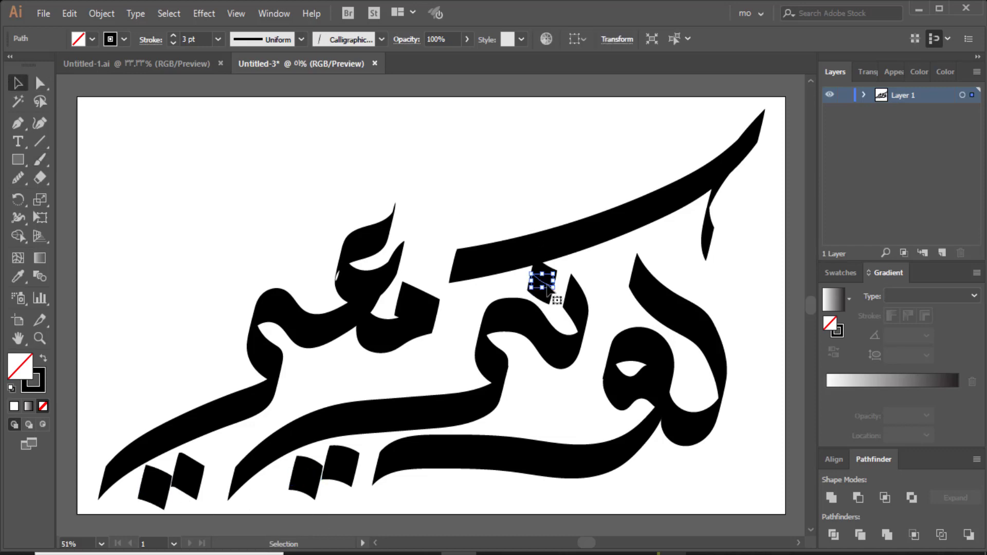
{"action": "key", "text": "Down"}
{"action": "key", "text": "Down"}
{"action": "key", "text": "Down"}
{"action": "key", "text": "Down"}
{"action": "key", "text": "Down"}
{"action": "key", "text": "Down"}
{"action": "key", "text": "Right"}
{"action": "key", "text": "Right"}
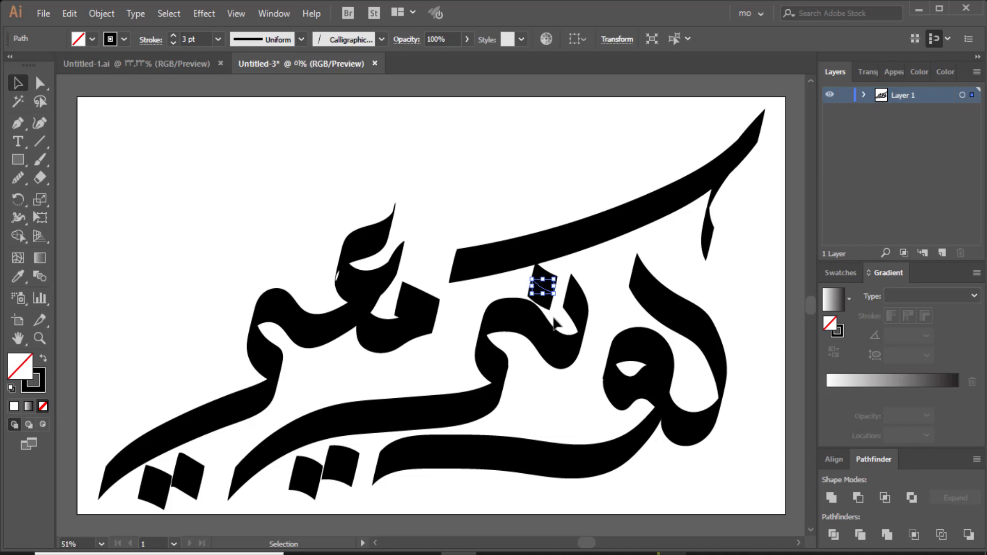
Step: Nudge the middle letter stroke slightly down to give its upper dot more room
{"action": "left_click", "coordinate": [547, 339]}
{"action": "key", "text": "Down"}
{"action": "key", "text": "Down"}
{"action": "key", "text": "Down"}
{"action": "key", "text": "Down"}
{"action": "key", "text": "Down"}
{"action": "key", "text": "Down"}
{"action": "key", "text": "Down"}
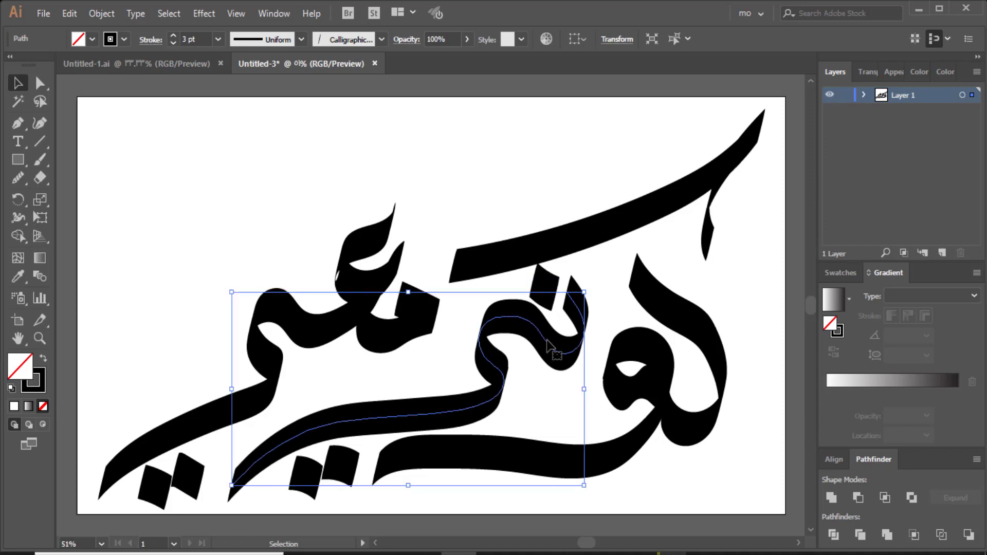
Step: Raise the long upper stroke and fine-tune the dot beneath it to open up the spacing
{"action": "left_click", "coordinate": [611, 261]}
{"action": "left_click", "coordinate": [541, 292]}
{"action": "left_click_drag", "start_coordinate": [600, 228], "coordinate": [599, 221]}
{"action": "left_click", "coordinate": [558, 291]}
{"action": "left_click", "coordinate": [469, 392]}
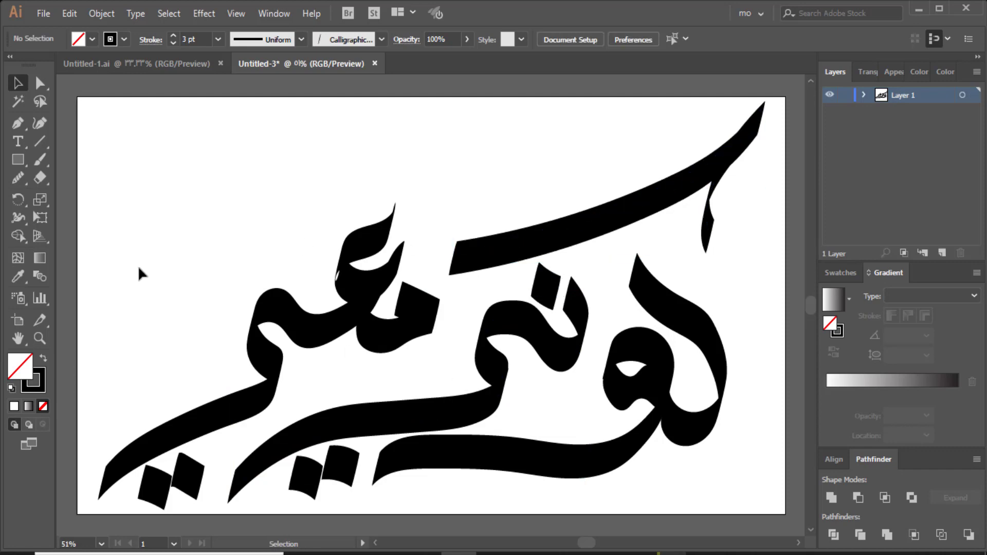
Step: Expand the appearance of all the calligraphy strokes into black filled shapes
{"action": "left_click_drag", "start_coordinate": [105, 136], "coordinate": [777, 507]}
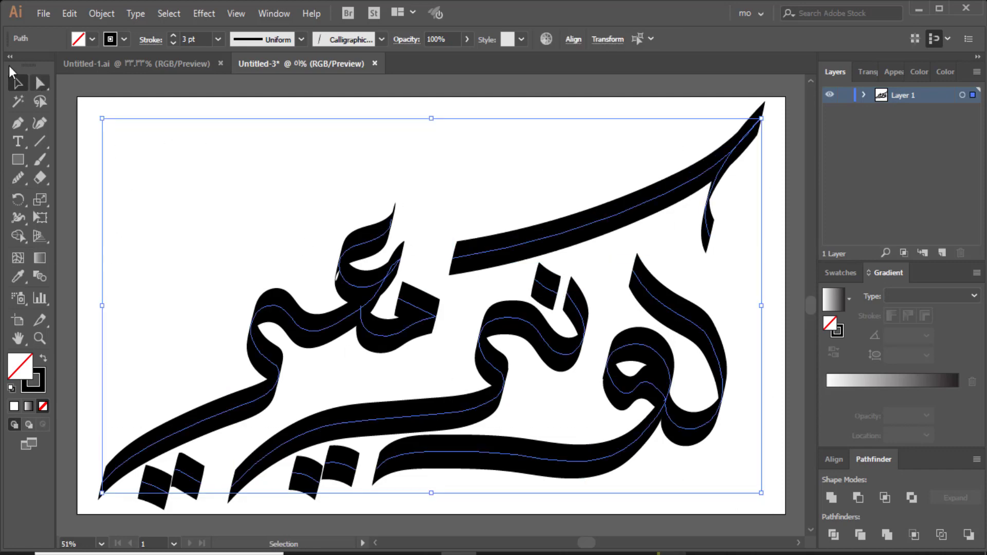
{"action": "left_click", "coordinate": [101, 13]}
{"action": "left_click", "coordinate": [241, 171]}
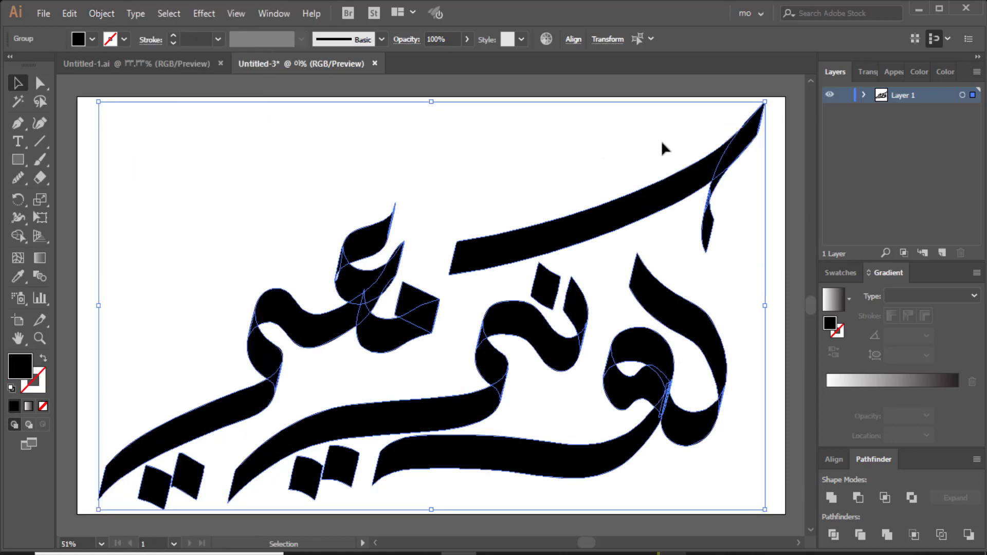
Step: Scale the whole lettering down proportionally to about three quarters and reposition it near the artboard's centre
{"action": "left_click_drag", "start_coordinate": [765, 102], "coordinate": [681, 153]}
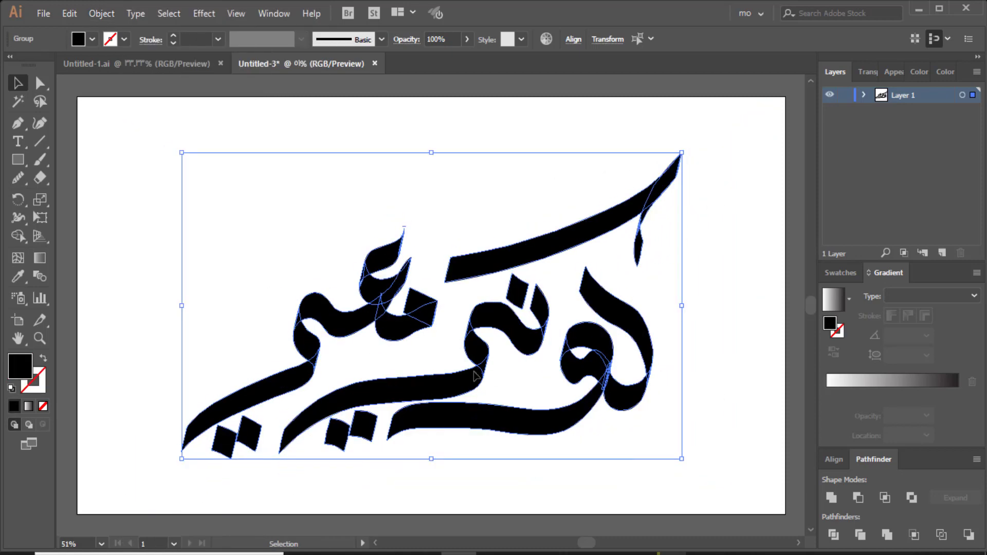
{"action": "left_click_drag", "start_coordinate": [474, 376], "coordinate": [492, 359]}
{"action": "left_click", "coordinate": [170, 230]}
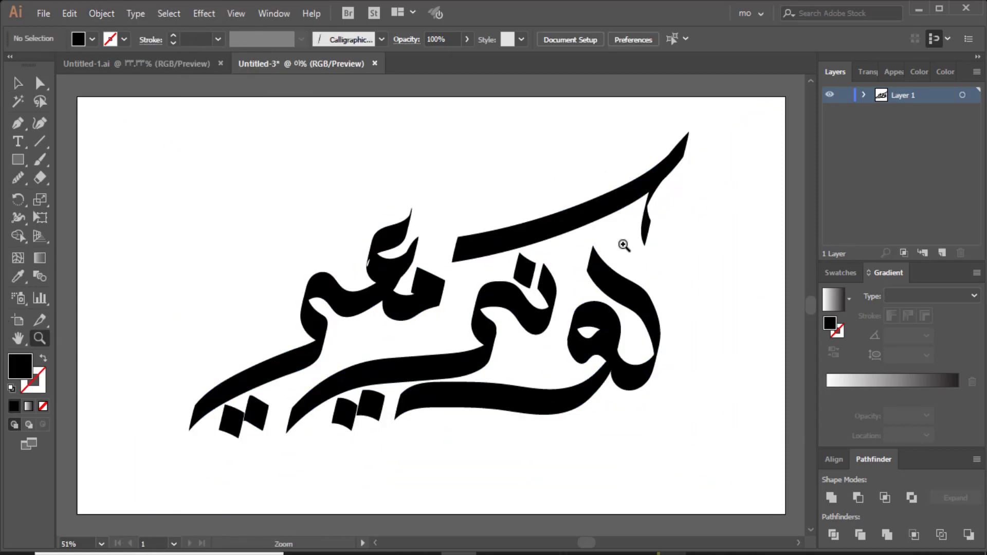
Step: Cut the hanging tail off the long upper stroke's hook with the Eraser and remove the severed lower piece
{"action": "key", "text": "ctrl+1"}
{"action": "left_click", "coordinate": [449, 314]}
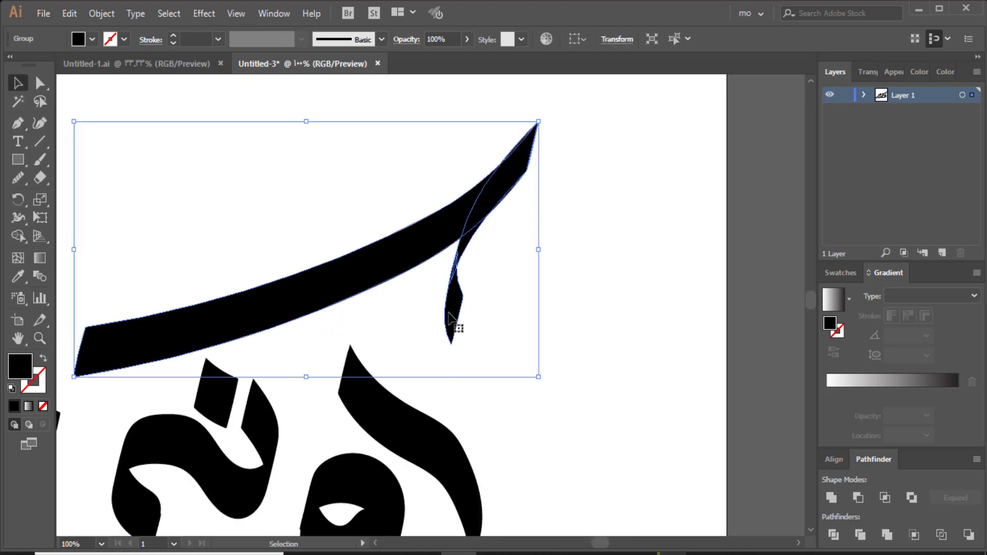
{"action": "left_click", "coordinate": [42, 177]}
{"action": "mouse_move", "coordinate": [458, 276]}
{"action": "left_mouse_down"}
{"action": "mouse_move", "coordinate": [452, 332]}
{"action": "mouse_move", "coordinate": [453, 298]}
{"action": "left_mouse_up"}
{"action": "left_click", "coordinate": [19, 82]}
{"action": "left_click", "coordinate": [398, 180]}
{"action": "left_click", "coordinate": [437, 234]}
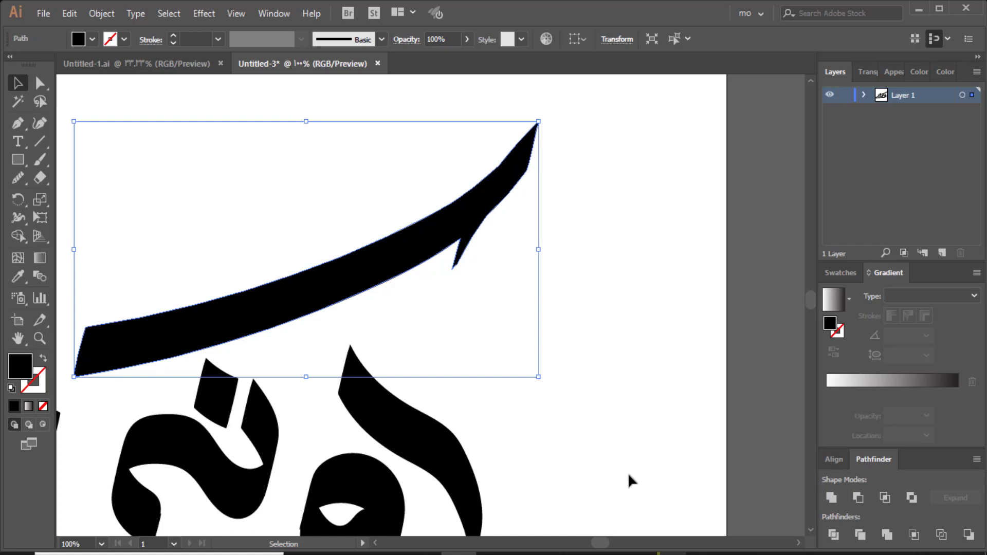
{"action": "left_click", "coordinate": [232, 227]}
Step: Paint a thin looped tail with the calligraphic brush from the tip of the upper stroke's hook
{"action": "key", "text": "b"}
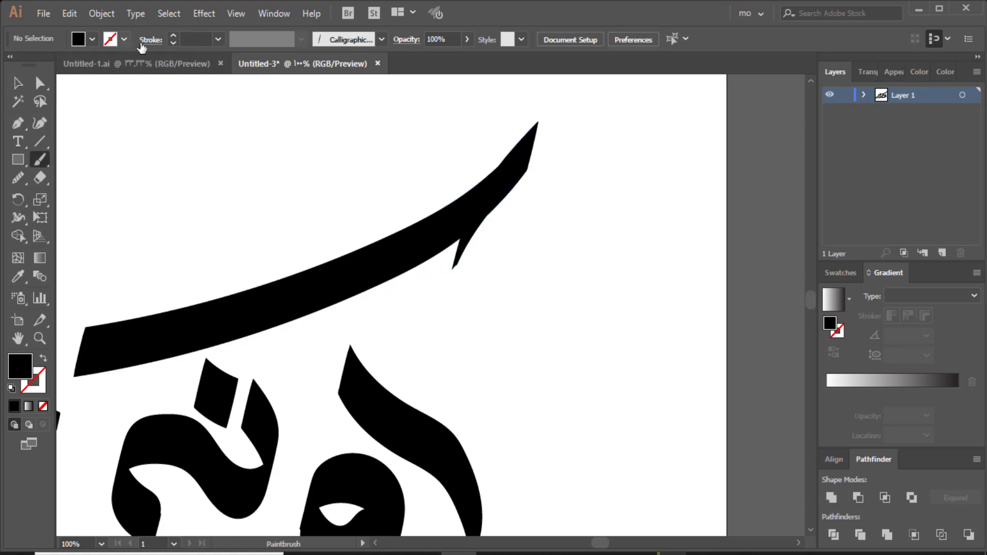
{"action": "left_click", "coordinate": [218, 39]}
{"action": "left_click", "coordinate": [233, 75]}
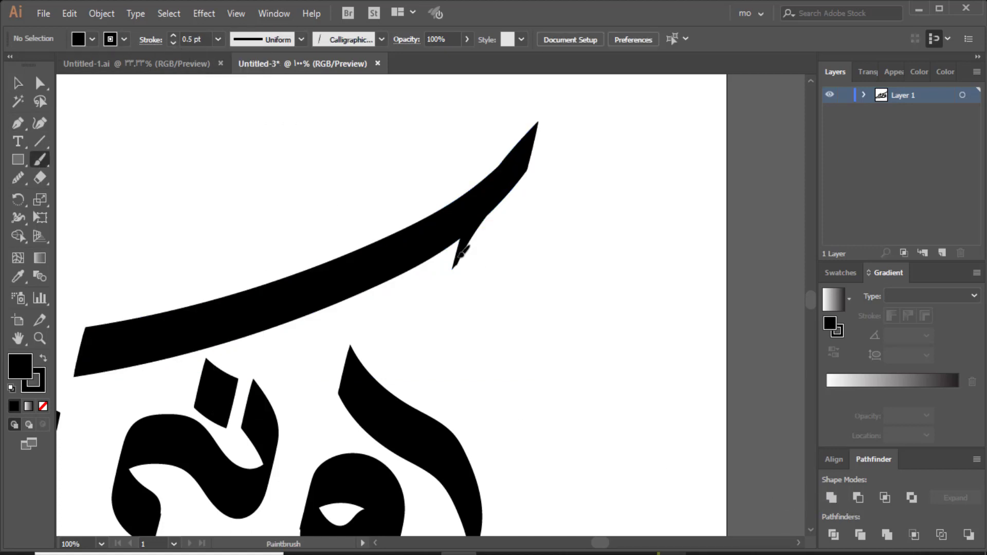
{"action": "mouse_move", "coordinate": [461, 253]}
{"action": "left_mouse_down"}
{"action": "mouse_move", "coordinate": [456, 283]}
{"action": "mouse_move", "coordinate": [486, 333]}
{"action": "mouse_move", "coordinate": [523, 307]}
{"action": "mouse_move", "coordinate": [488, 291]}
{"action": "mouse_move", "coordinate": [414, 366]}
{"action": "left_mouse_up"}
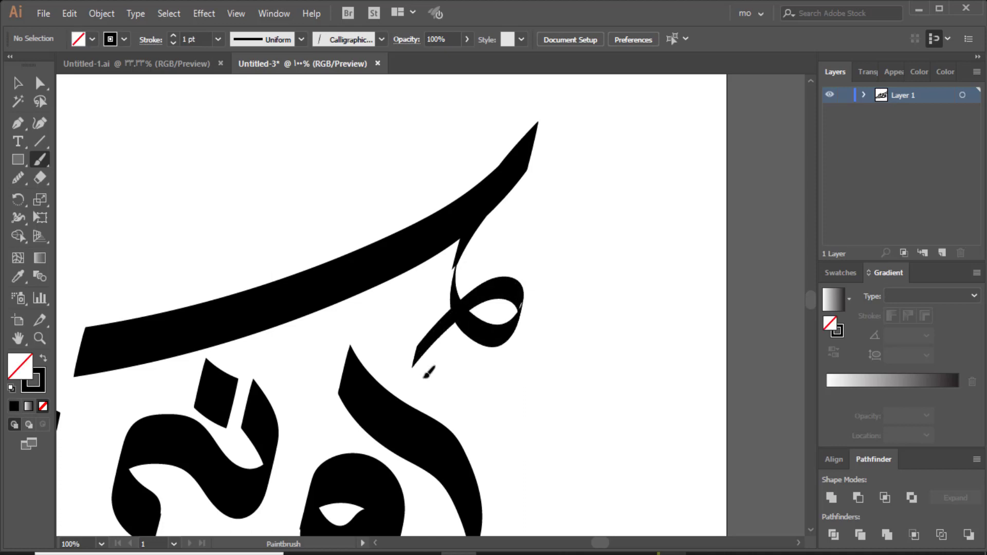
Step: Thin the looped tail to 0.5 pt and delete it
{"action": "key", "text": "v"}
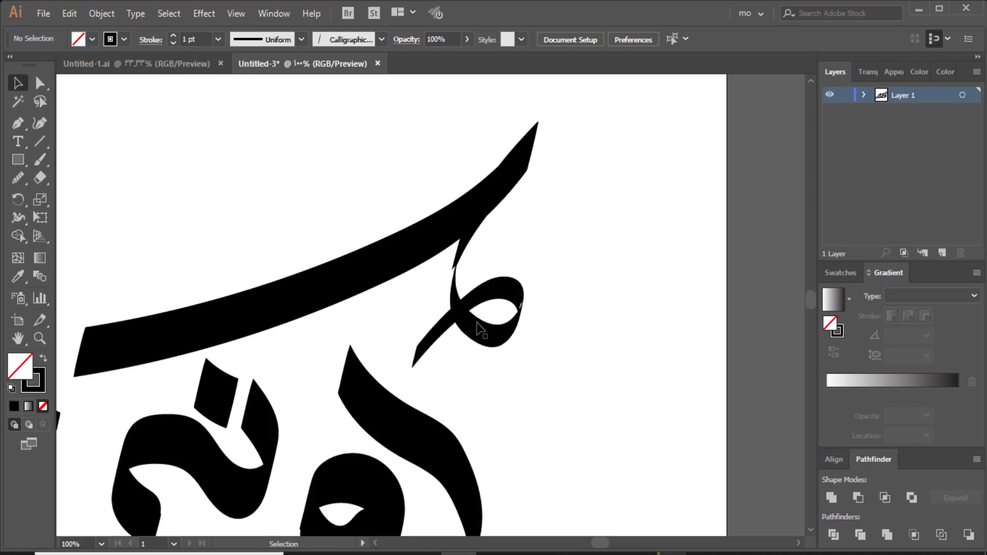
{"action": "left_click", "coordinate": [481, 332]}
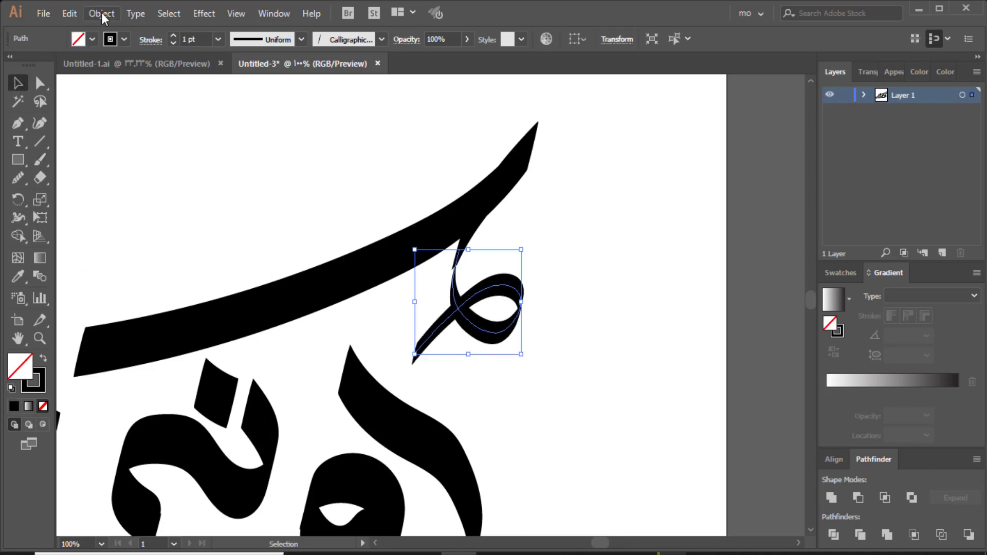
{"action": "left_click", "coordinate": [218, 39]}
{"action": "left_click", "coordinate": [238, 72]}
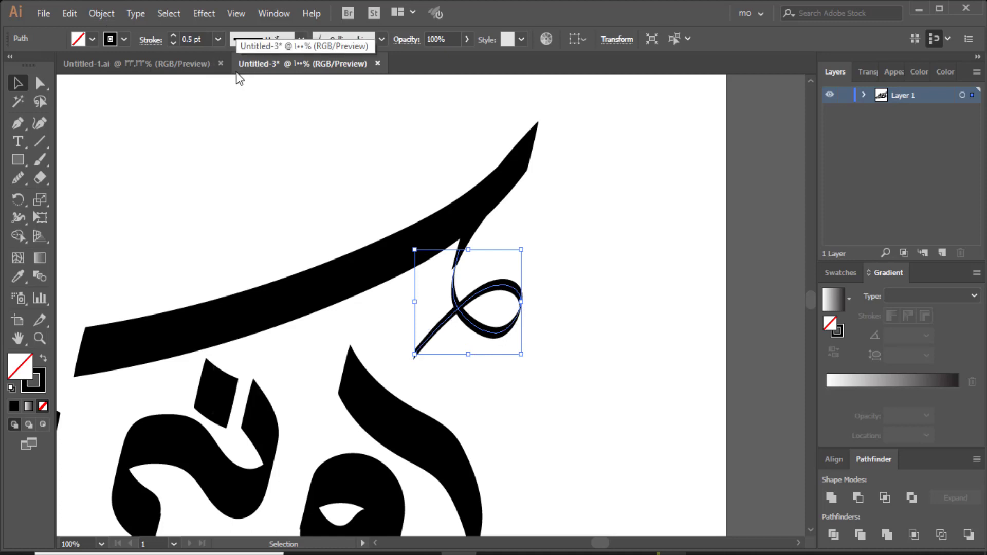
{"action": "key", "text": "Delete"}
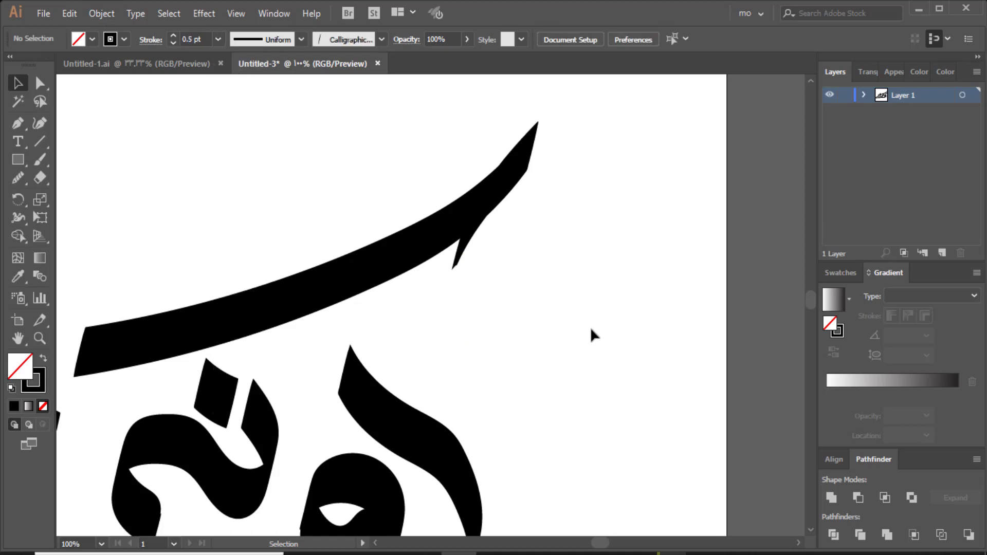
Step: Choose a different calligraphic brush and paint a new looped tail below the upper stroke's hook
{"action": "left_click", "coordinate": [382, 39]}
{"action": "left_click", "coordinate": [340, 105]}
{"action": "key", "text": "b"}
{"action": "mouse_move", "coordinate": [454, 288]}
{"action": "left_mouse_down"}
{"action": "mouse_move", "coordinate": [466, 324]}
{"action": "mouse_move", "coordinate": [515, 328]}
{"action": "mouse_move", "coordinate": [526, 297]}
{"action": "mouse_move", "coordinate": [480, 297]}
{"action": "mouse_move", "coordinate": [395, 379]}
{"action": "left_mouse_up"}
{"action": "left_click", "coordinate": [18, 83]}
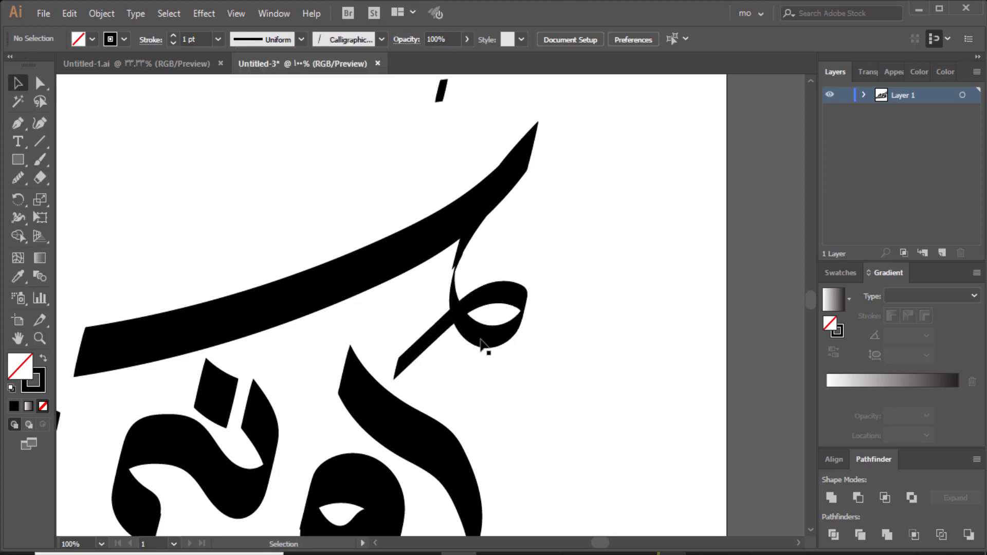
Step: Give the looped tail the Basic brush and a width profile tapering to a point
{"action": "left_click", "coordinate": [487, 346]}
{"action": "left_click", "coordinate": [334, 39]}
{"action": "left_click", "coordinate": [347, 97]}
{"action": "left_click", "coordinate": [288, 39]}
{"action": "left_click", "coordinate": [270, 154]}
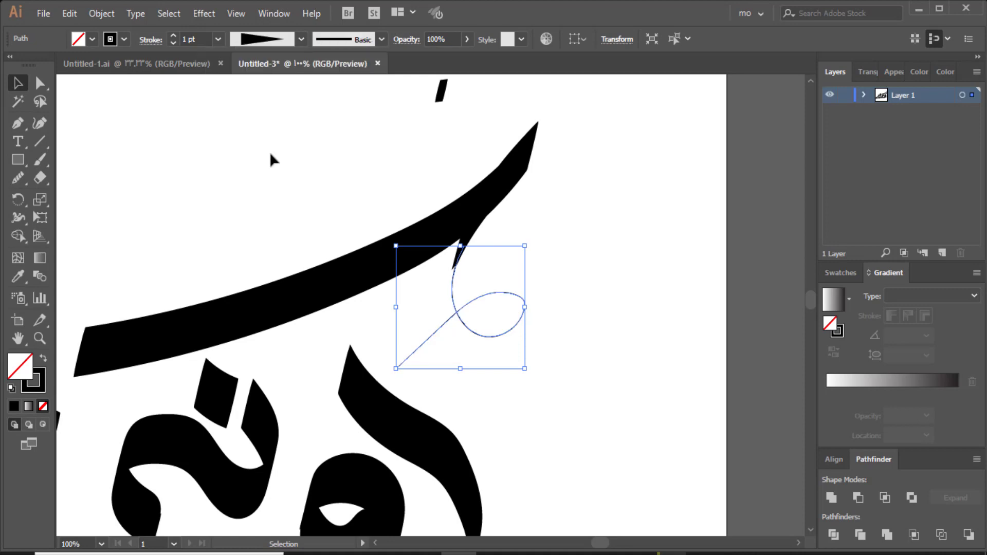
Step: Increase the looped tail's stroke weight to 9 pt
{"action": "left_click", "coordinate": [175, 37]}
{"action": "left_click", "coordinate": [175, 37]}
{"action": "left_click", "coordinate": [174, 37]}
{"action": "left_click", "coordinate": [175, 37]}
{"action": "left_click", "coordinate": [175, 37]}
{"action": "left_click", "coordinate": [175, 37]}
{"action": "left_click", "coordinate": [175, 37]}
{"action": "left_click", "coordinate": [175, 37]}
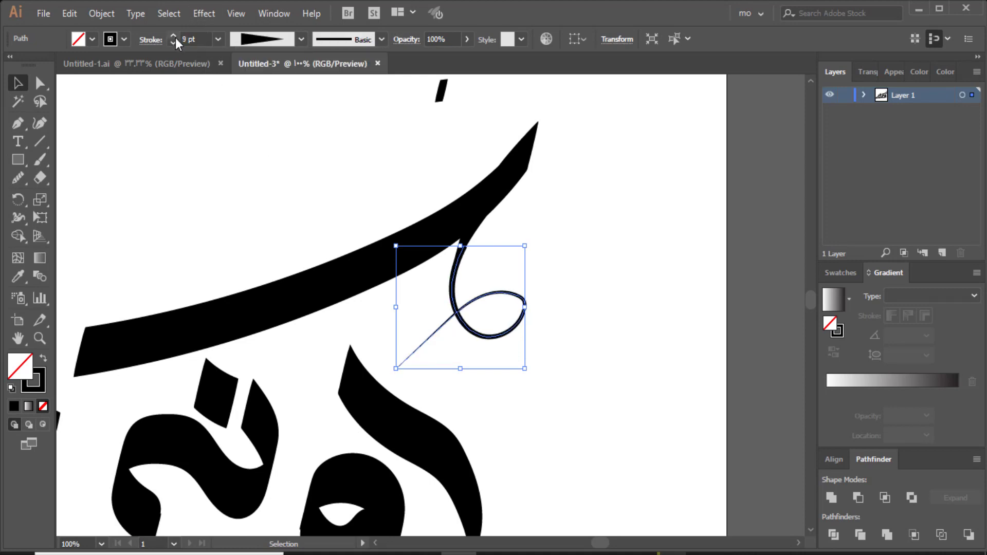
Step: Nudge the looped tail up and slightly right so it joins the upper stroke's hook
{"action": "key", "text": "Up"}
{"action": "key", "text": "Up"}
{"action": "key", "text": "Up"}
{"action": "key", "text": "Up"}
{"action": "key", "text": "Up"}
{"action": "key", "text": "Up"}
{"action": "key", "text": "Up"}
{"action": "key", "text": "Up"}
{"action": "key", "text": "Up"}
{"action": "key", "text": "Right"}
{"action": "key", "text": "Right"}
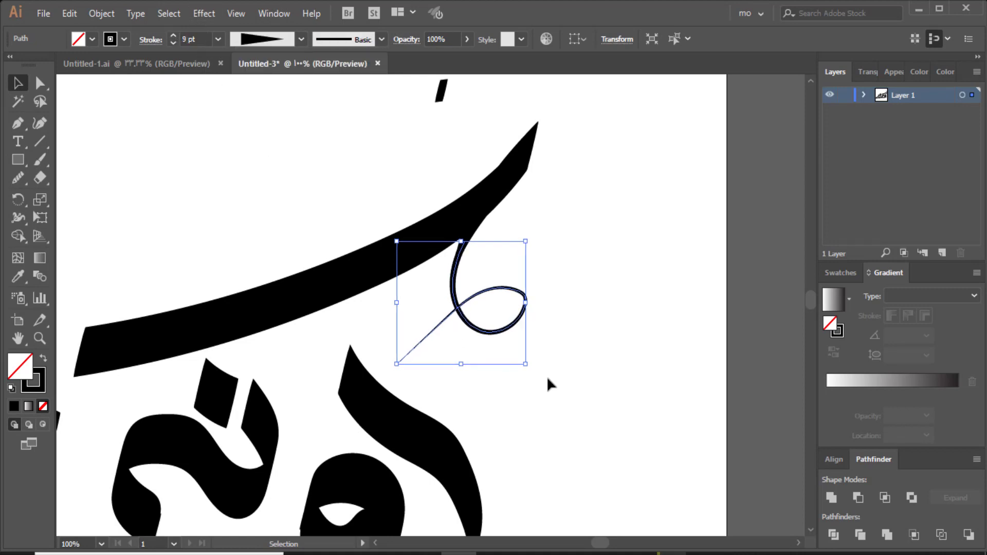
Step: Expand the looped tail's appearance into a black filled shape and deselect it
{"action": "left_click", "coordinate": [17, 178]}
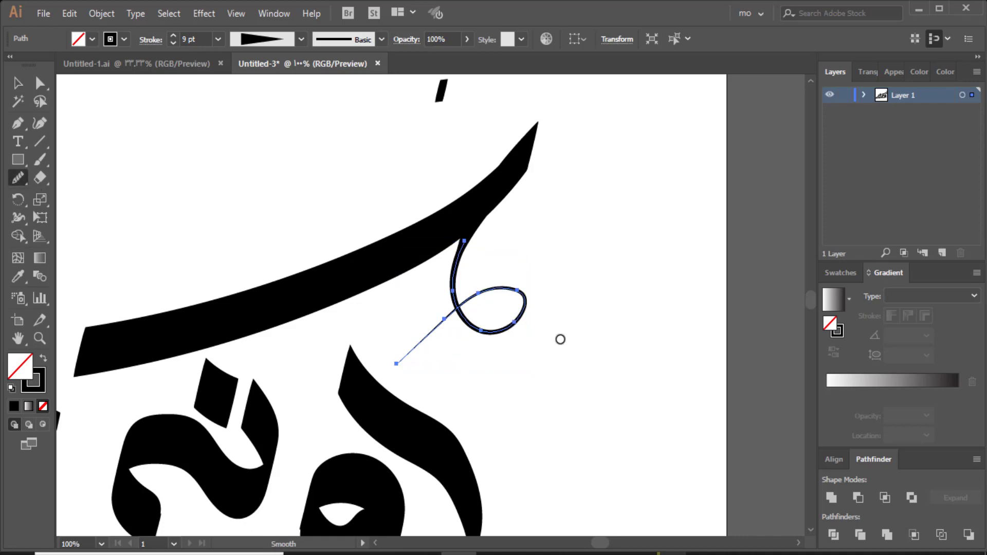
{"action": "left_click", "coordinate": [17, 82]}
{"action": "left_click", "coordinate": [101, 13]}
{"action": "left_click", "coordinate": [186, 169]}
{"action": "left_click", "coordinate": [421, 100]}
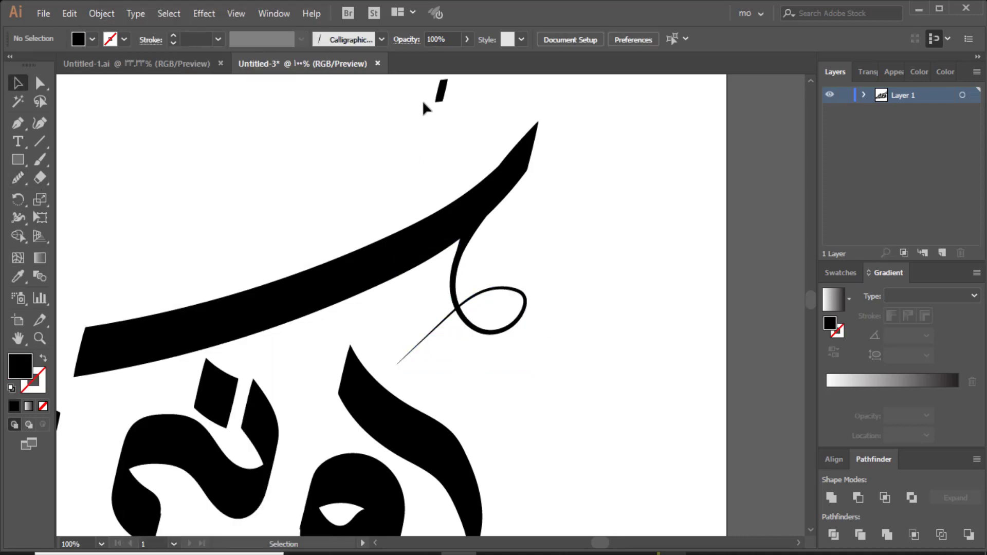
Step: Delete the small stray stroke fragment above the long upper stroke
{"action": "left_click", "coordinate": [442, 91]}
{"action": "key", "text": "Delete"}
Step: Unite the overlapping pieces of the leftmost long letter shape into one compound shape
{"action": "left_click_drag", "start_coordinate": [309, 422], "coordinate": [728, 269]}
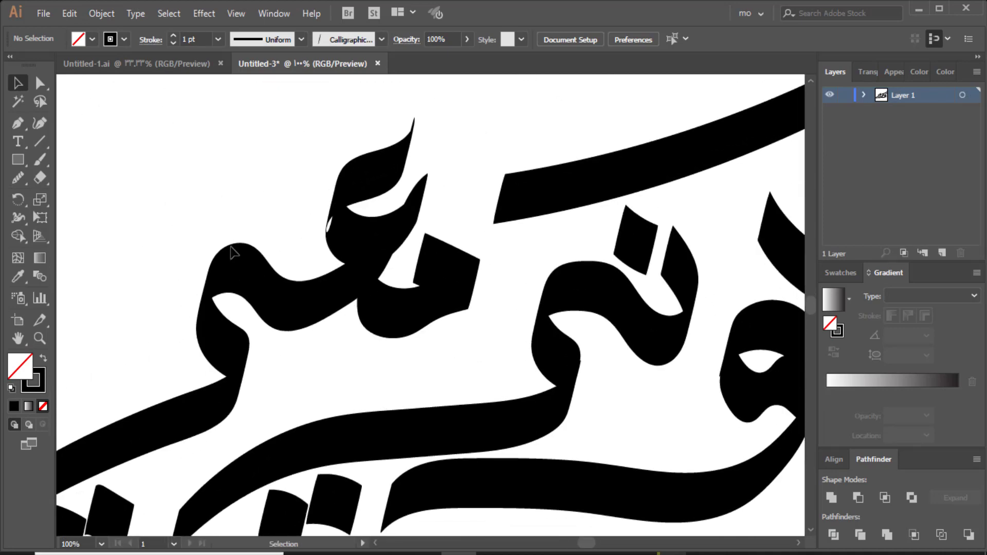
{"action": "left_click", "coordinate": [40, 339]}
{"action": "left_click", "coordinate": [369, 247]}
{"action": "left_click", "coordinate": [422, 284]}
{"action": "left_click", "coordinate": [422, 288]}
{"action": "left_click", "coordinate": [18, 83]}
{"action": "left_click", "coordinate": [380, 324]}
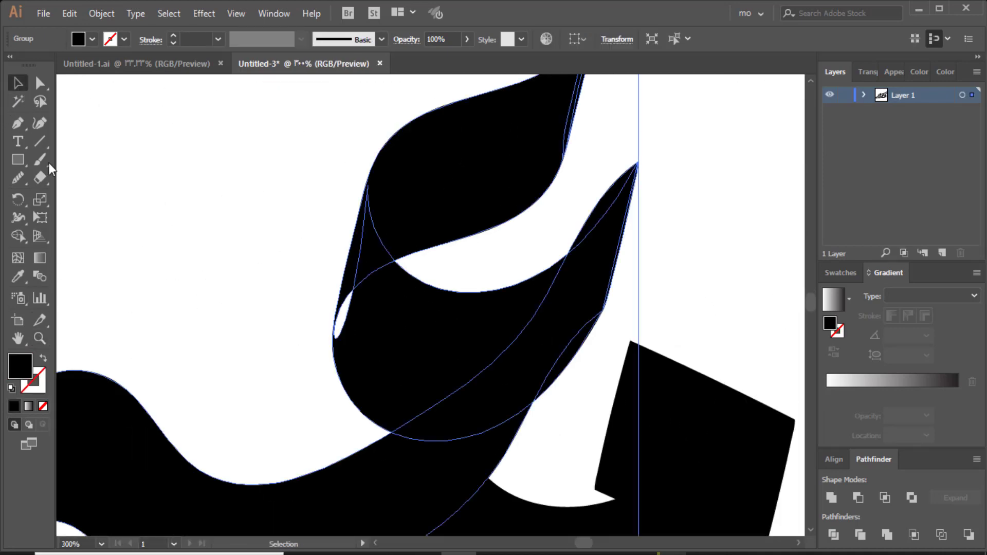
{"action": "left_click", "coordinate": [831, 497]}
Step: Fill the small white gap at the left edge of the leftmost letter's head with the Blob Brush
{"action": "left_click", "coordinate": [40, 160]}
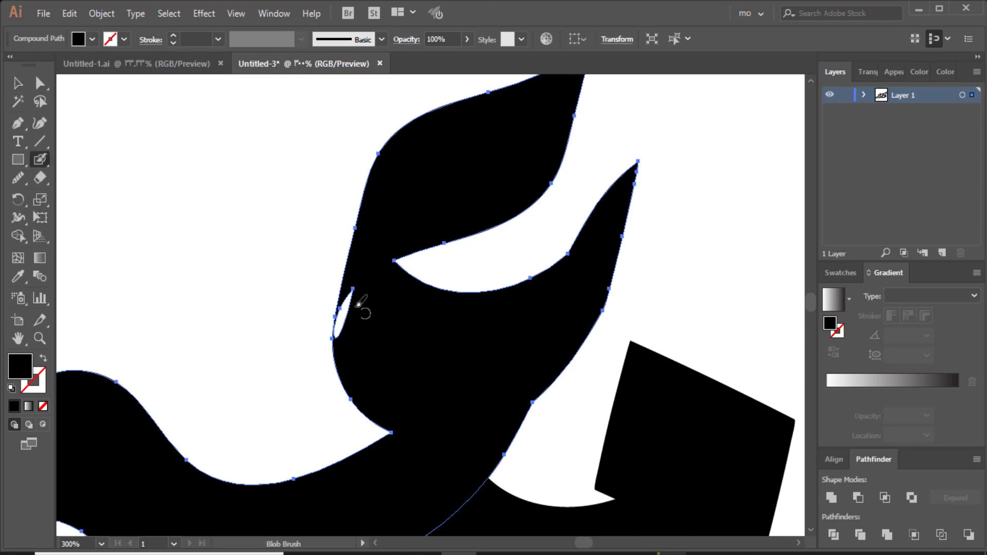
{"action": "left_click_drag", "start_coordinate": [341, 320], "coordinate": [342, 335]}
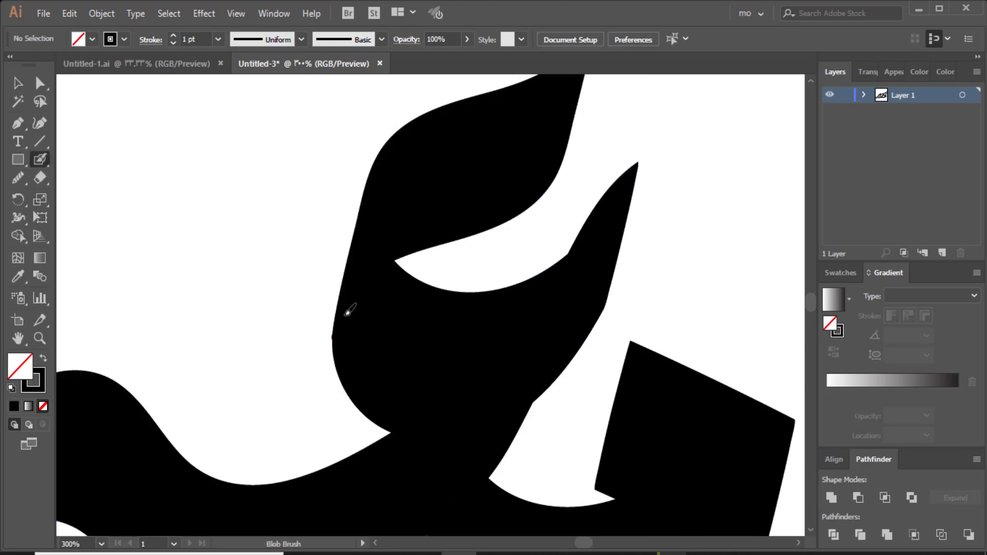
{"action": "left_click", "coordinate": [18, 84]}
{"action": "left_click", "coordinate": [369, 317]}
Step: Draw a closed, curved, pointed cap with the Pen tool over the upper end of the rightmost letter
{"action": "key", "text": "ctrl+minus"}
{"action": "key", "text": "ctrl+minus"}
{"action": "key", "text": "ctrl+minus"}
{"action": "key", "text": "ctrl+minus"}
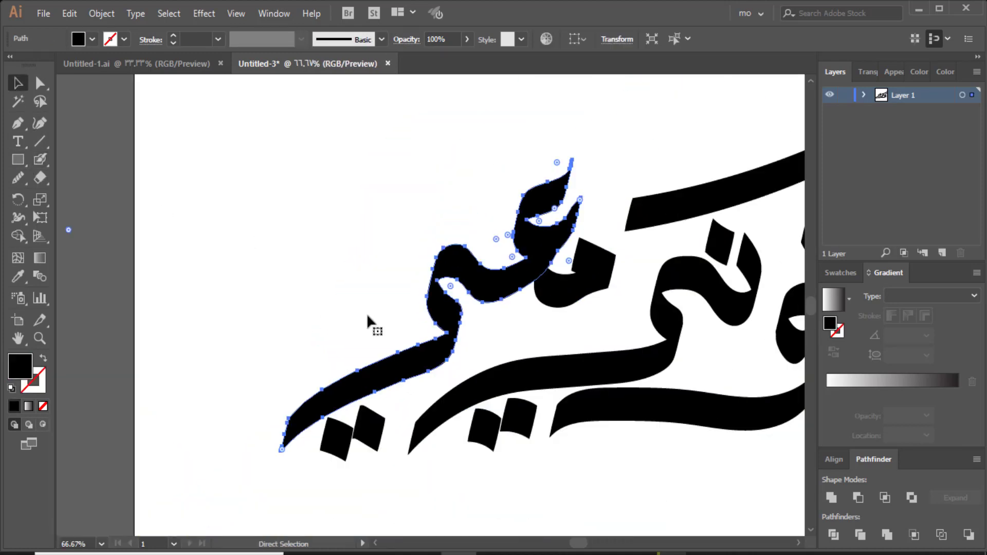
{"action": "mouse_move", "coordinate": [529, 252]}
{"action": "left_mouse_down"}
{"action": "mouse_move", "coordinate": [398, 384]}
{"action": "mouse_move", "coordinate": [314, 435]}
{"action": "left_mouse_up"}
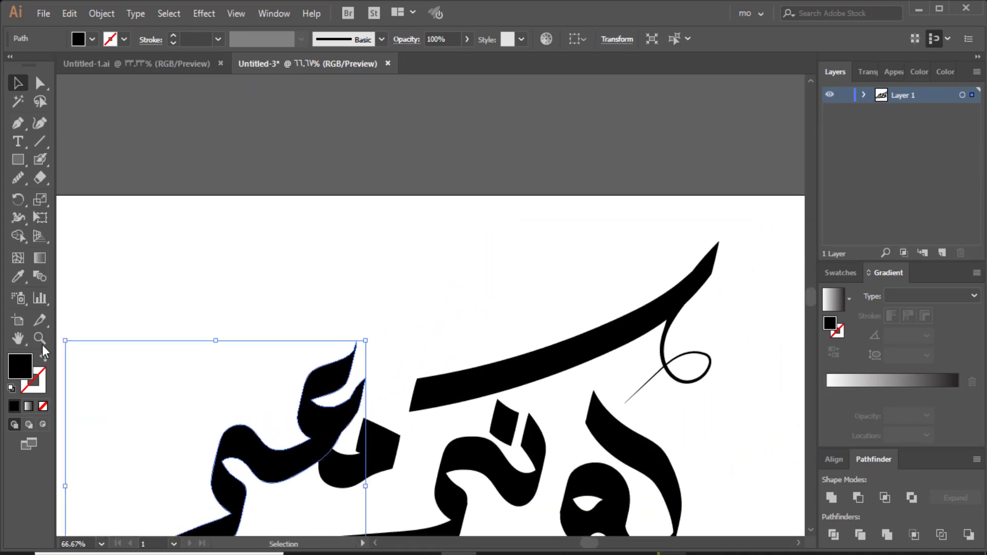
{"action": "left_click", "coordinate": [41, 341]}
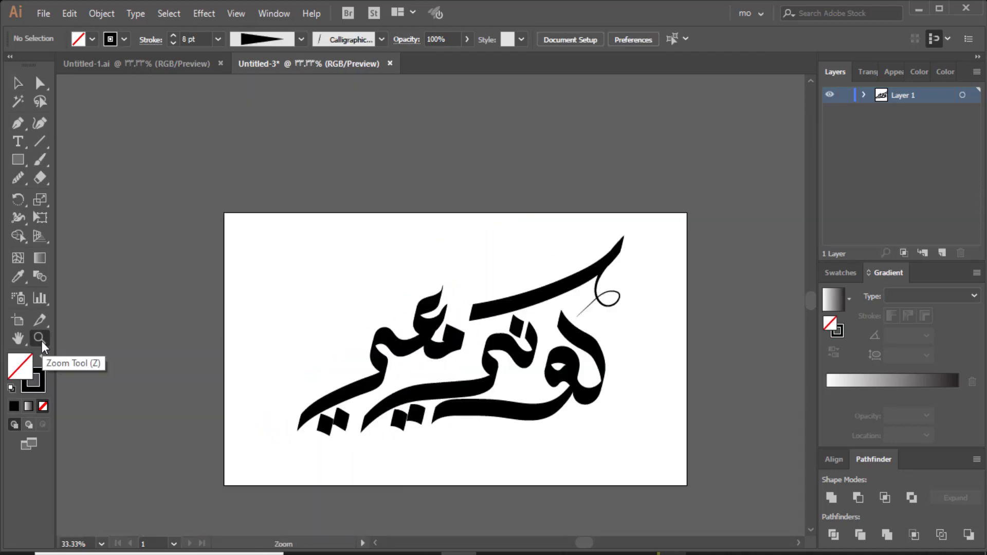
{"action": "left_click", "coordinate": [581, 334]}
{"action": "left_click", "coordinate": [452, 324]}
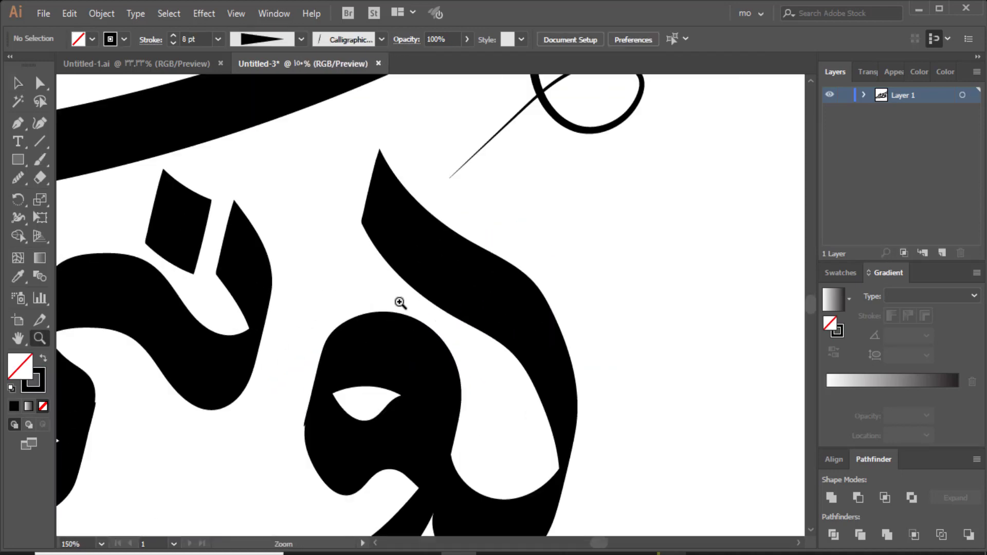
{"action": "left_click", "coordinate": [421, 279]}
{"action": "scroll", "coordinate": [420, 280], "scroll_direction": "up", "scroll_amount": 3}
{"action": "key", "text": "p"}
{"action": "left_click", "coordinate": [384, 272]}
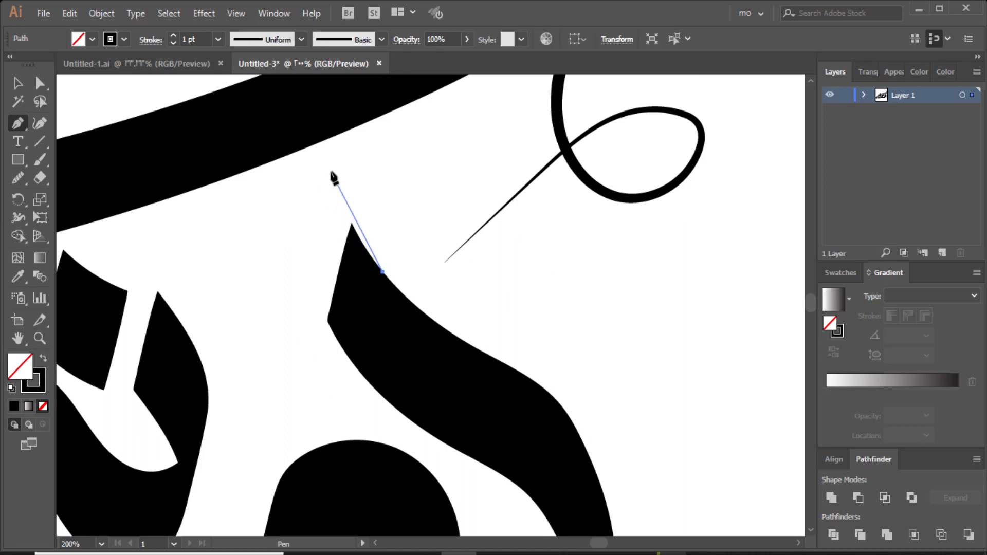
{"action": "left_click_drag", "start_coordinate": [336, 155], "coordinate": [356, 124]}
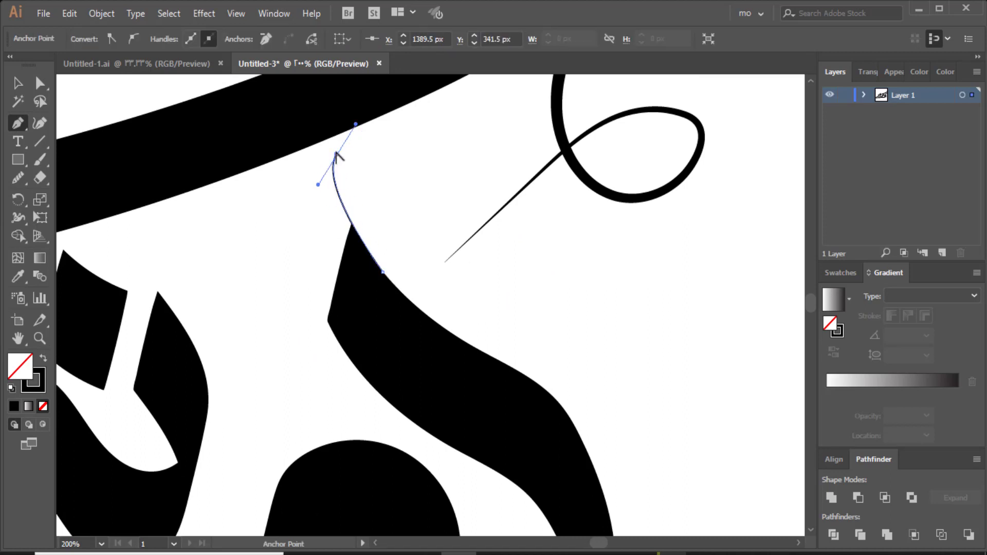
{"action": "left_click", "coordinate": [336, 154]}
{"action": "left_click_drag", "start_coordinate": [329, 317], "coordinate": [353, 386]}
{"action": "left_click", "coordinate": [411, 349]}
{"action": "left_click", "coordinate": [383, 272]}
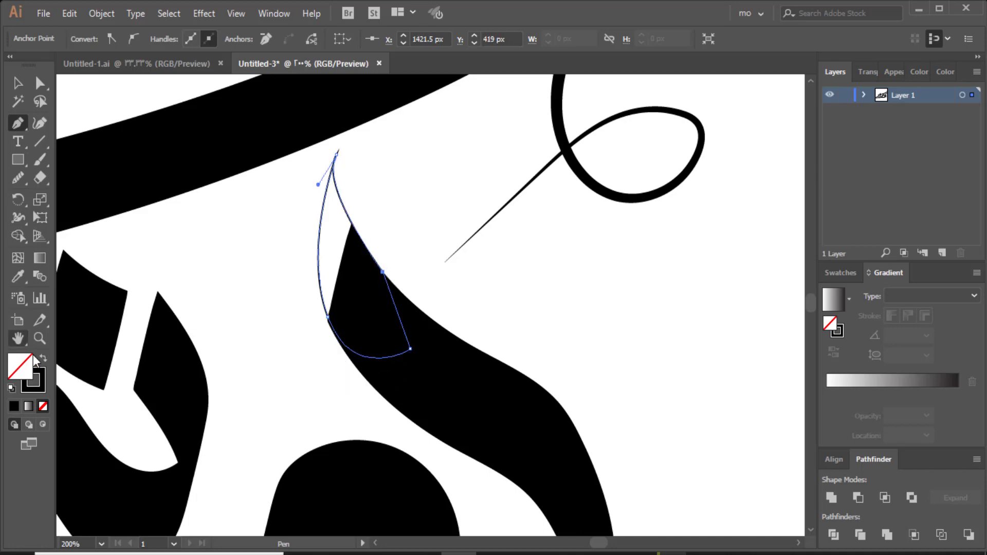
Step: Give the pointed cap a black fill with no stroke and deselect it
{"action": "left_click", "coordinate": [42, 359]}
{"action": "left_click", "coordinate": [21, 85]}
{"action": "left_click", "coordinate": [245, 256]}
Step: Nudge the pointed cap's anchors slightly down so its edge meets the rightmost letter's outline
{"action": "left_click", "coordinate": [39, 85]}
{"action": "left_click", "coordinate": [344, 340]}
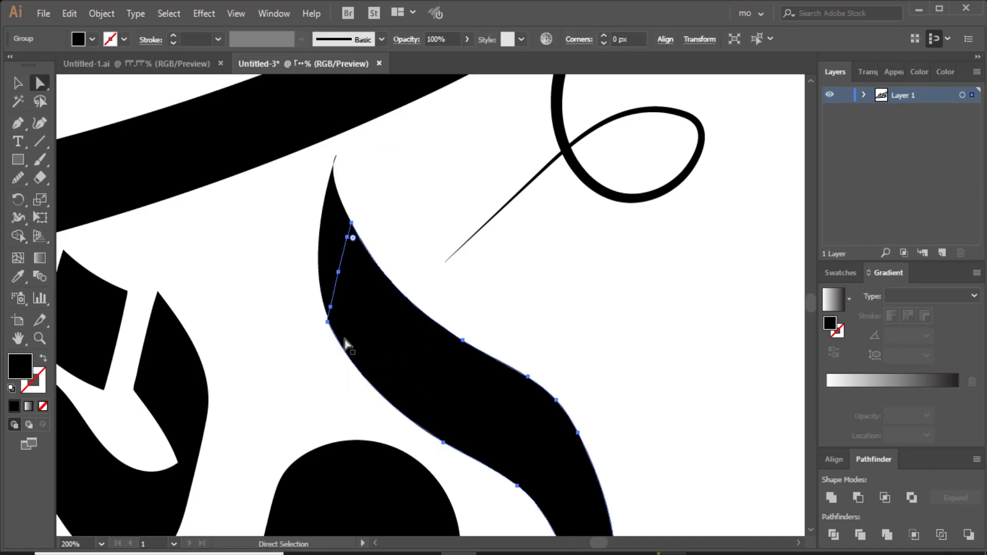
{"action": "left_click", "coordinate": [335, 332]}
{"action": "left_click", "coordinate": [328, 320]}
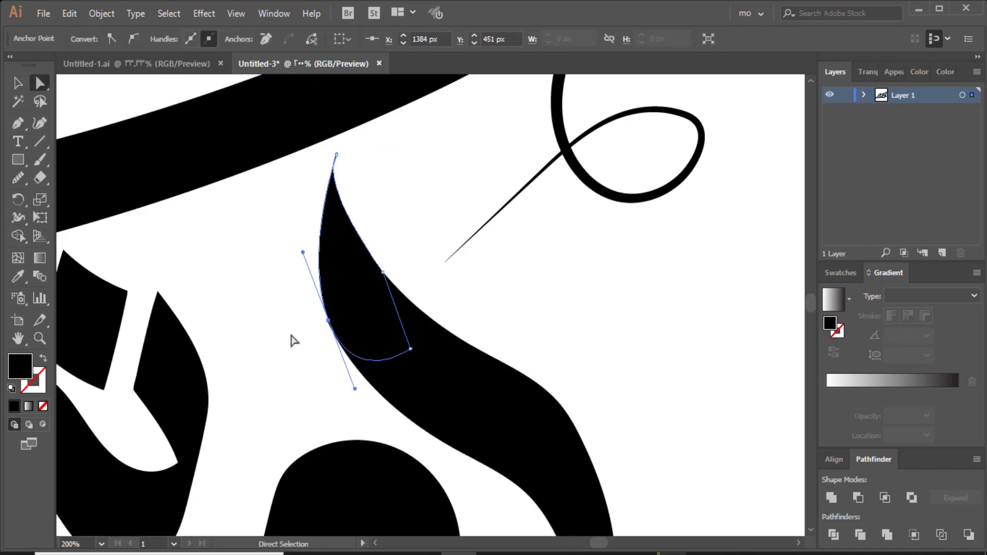
{"action": "left_click", "coordinate": [293, 341]}
{"action": "left_click", "coordinate": [368, 293]}
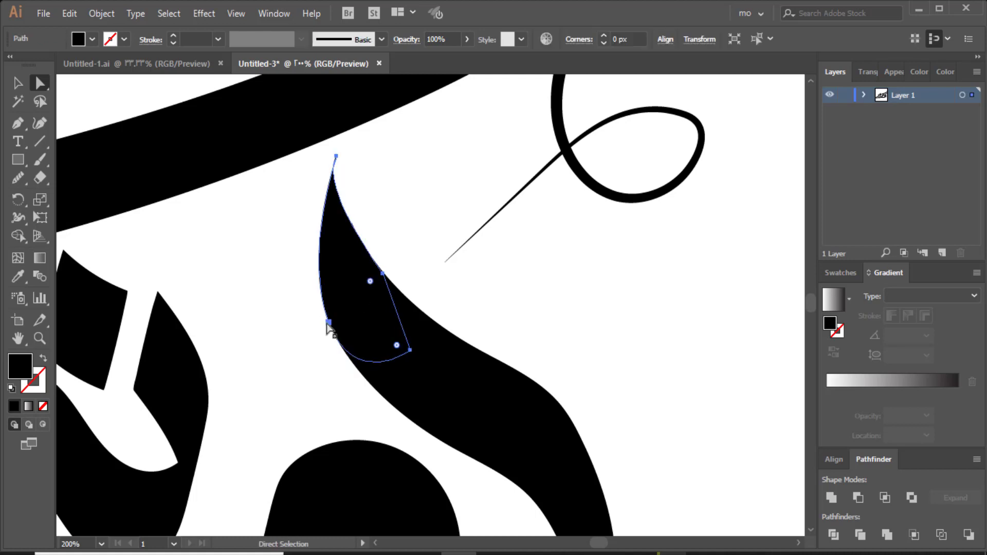
{"action": "left_click_drag", "start_coordinate": [293, 249], "coordinate": [426, 363]}
{"action": "left_click", "coordinate": [601, 388]}
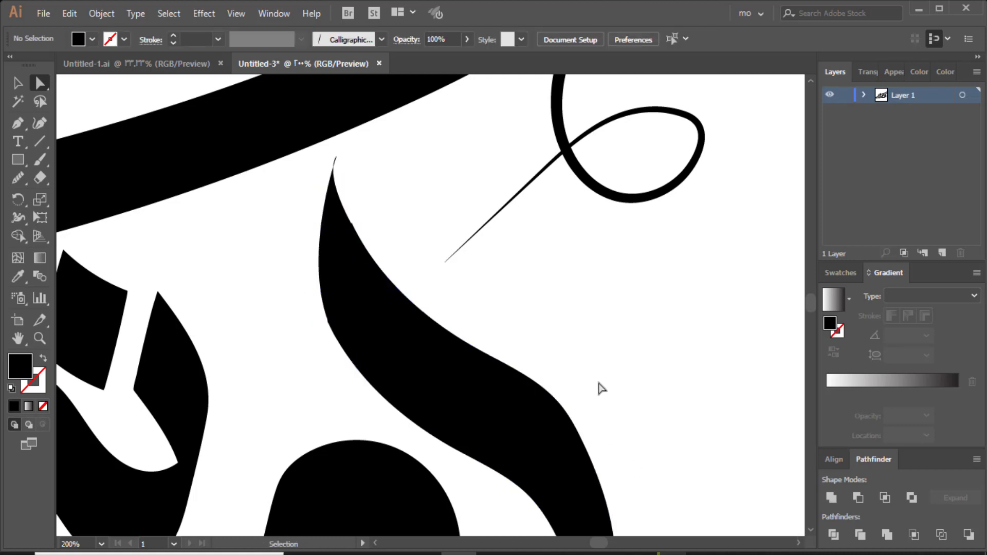
Step: Nudge the round-headed letter slightly left and down, and unite its overlapping pieces into one shape
{"action": "key", "text": "ctrl+0"}
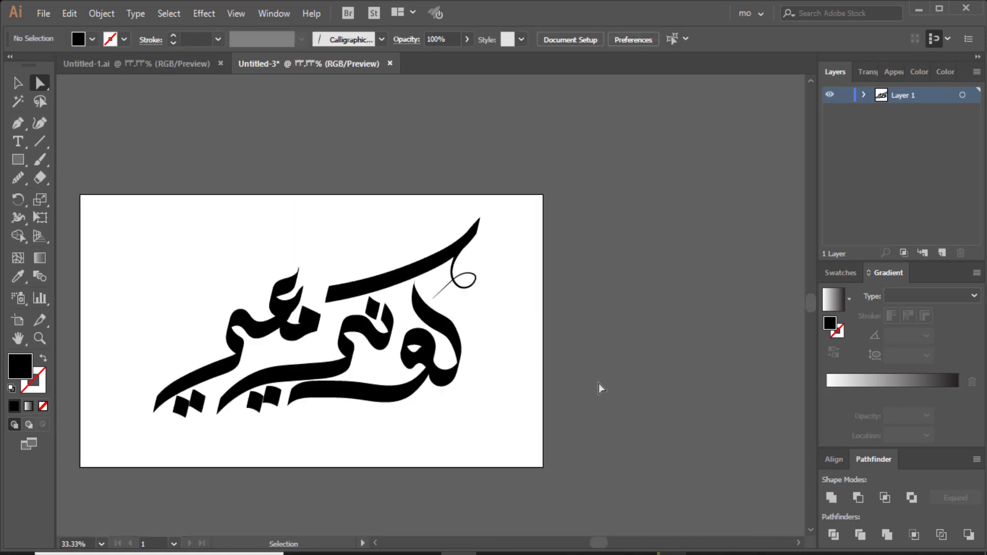
{"action": "left_click", "coordinate": [39, 339]}
{"action": "left_click", "coordinate": [445, 371]}
{"action": "left_click", "coordinate": [422, 334]}
{"action": "left_click", "coordinate": [400, 304]}
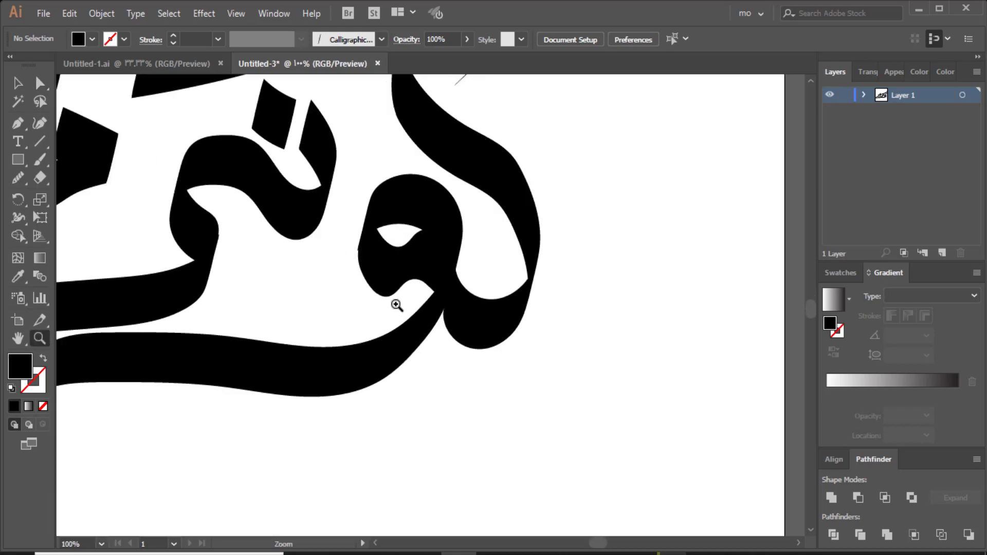
{"action": "left_click", "coordinate": [419, 308]}
{"action": "left_click", "coordinate": [462, 280]}
{"action": "key", "text": "v"}
{"action": "left_click", "coordinate": [360, 271]}
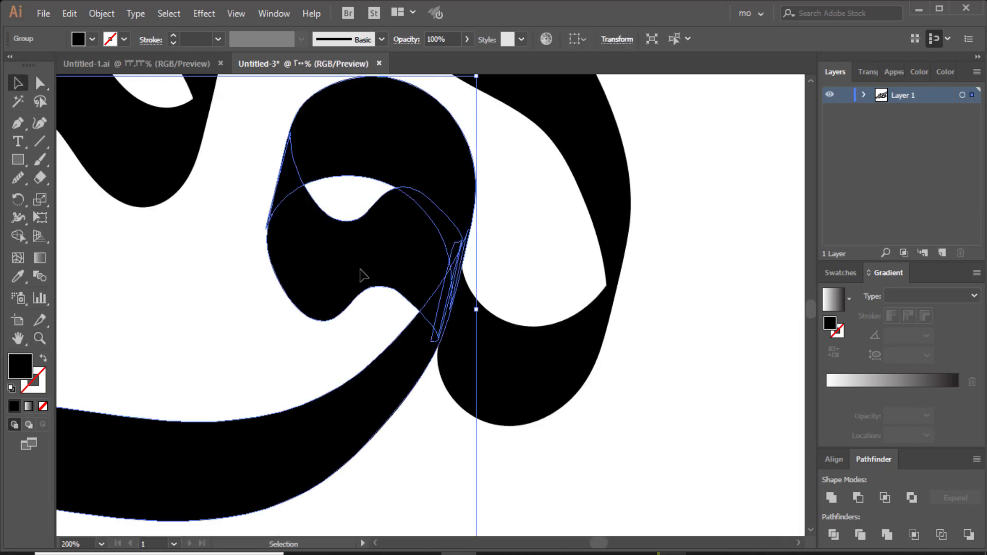
{"action": "key", "text": "ctrl+shift+a"}
{"action": "key", "text": "a"}
{"action": "left_click", "coordinate": [381, 273]}
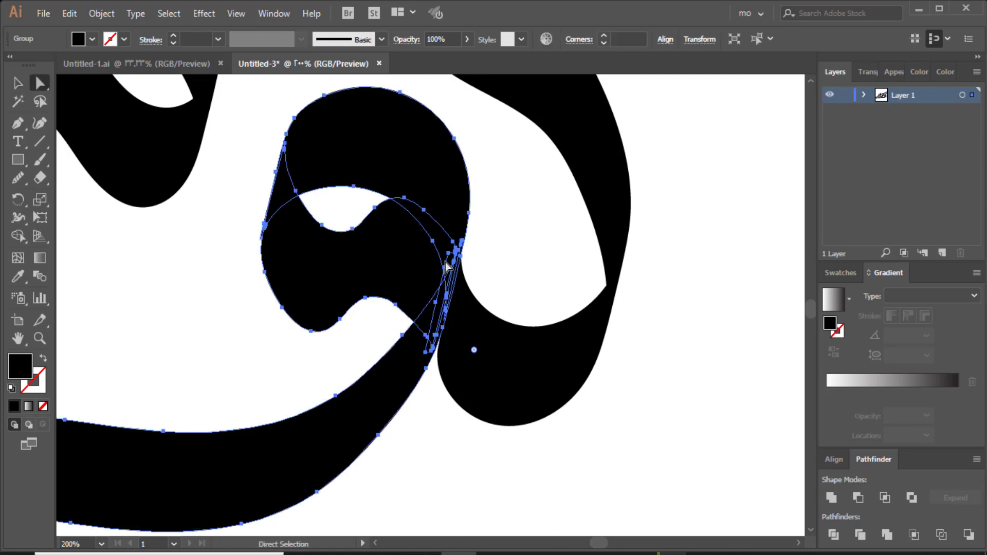
{"action": "left_click", "coordinate": [832, 498]}
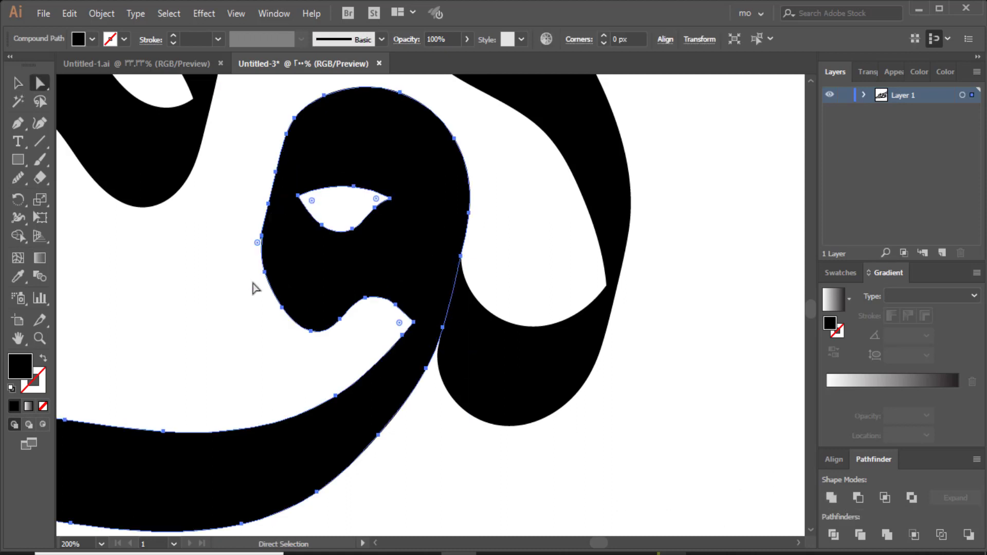
{"action": "left_click", "coordinate": [214, 286]}
Step: Draw a curved Pen shape across the round head and cut it out, joining the inner hole to the opening below
{"action": "left_click", "coordinate": [18, 123]}
{"action": "left_click", "coordinate": [382, 194]}
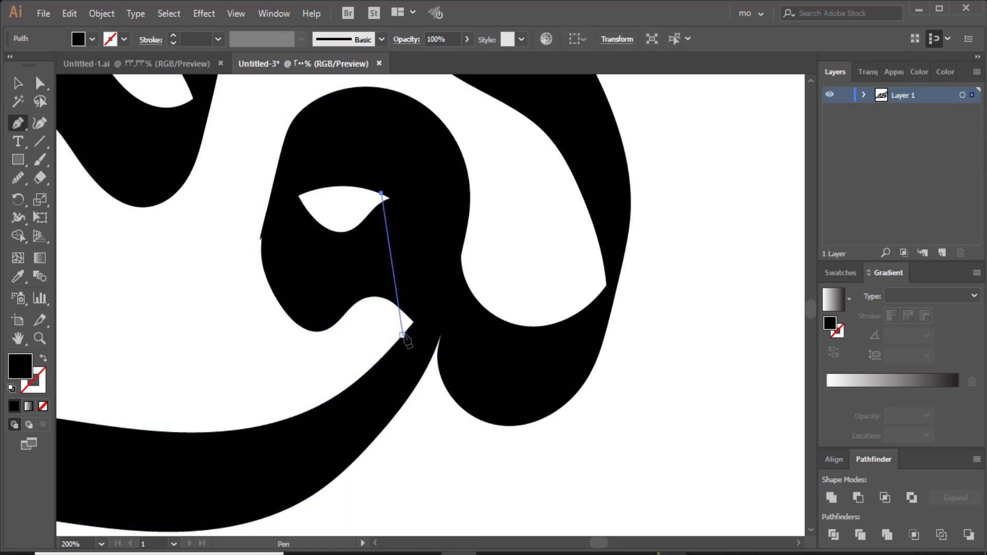
{"action": "left_click_drag", "start_coordinate": [402, 335], "coordinate": [339, 431]}
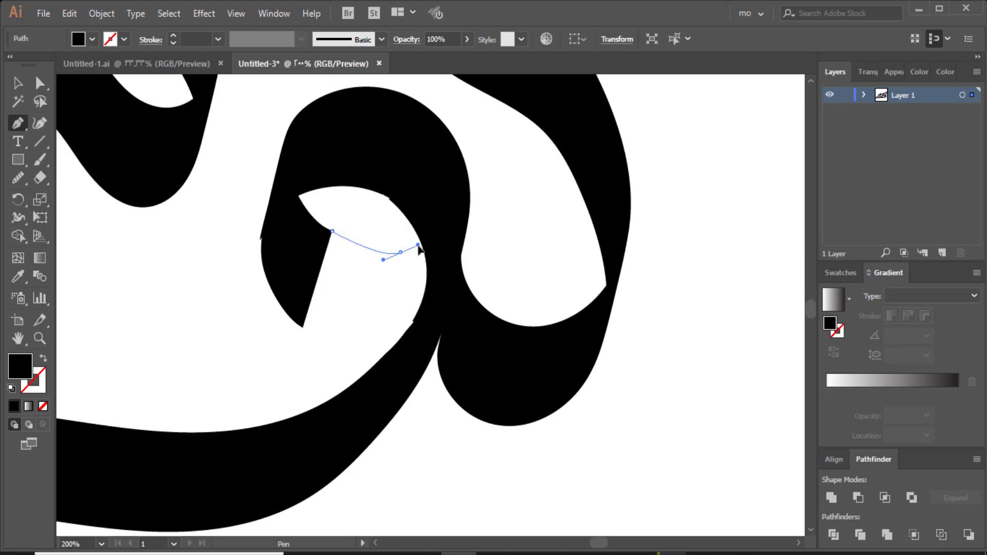
Step: Draw a closed black Pen shape inside the round head, ending in a pointed tip beside the letter's long tail
{"action": "left_click_drag", "start_coordinate": [340, 382], "coordinate": [251, 444]}
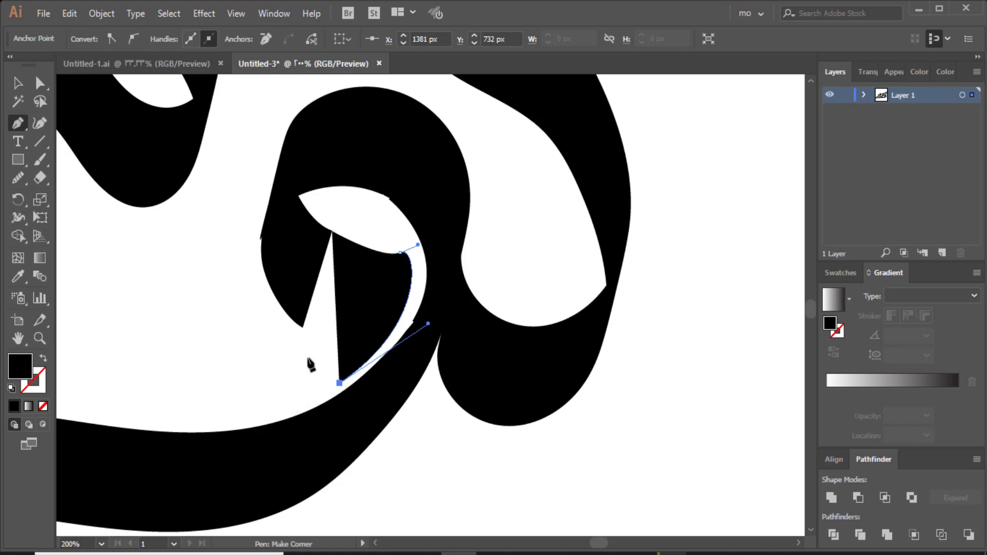
{"action": "left_click_drag", "start_coordinate": [303, 327], "coordinate": [241, 305]}
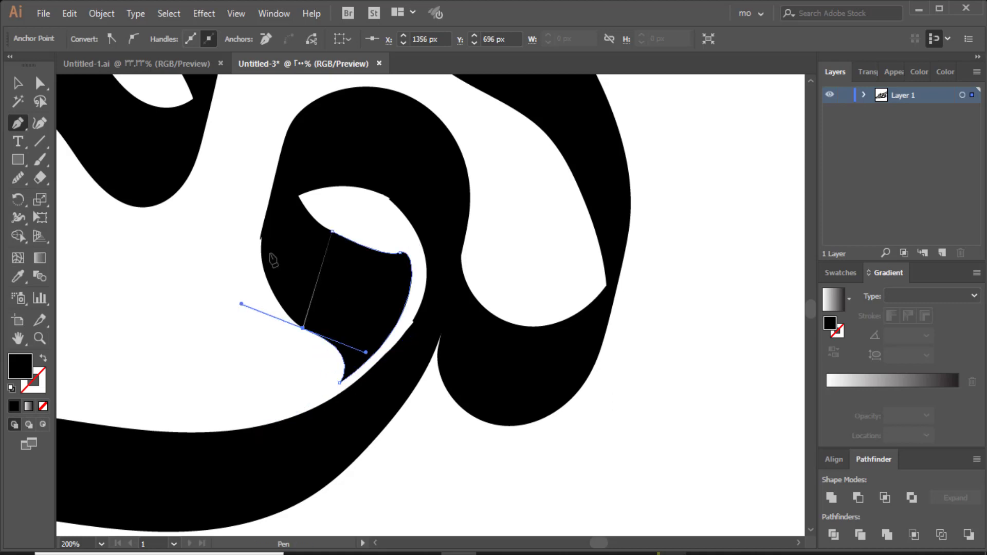
{"action": "left_click", "coordinate": [303, 328]}
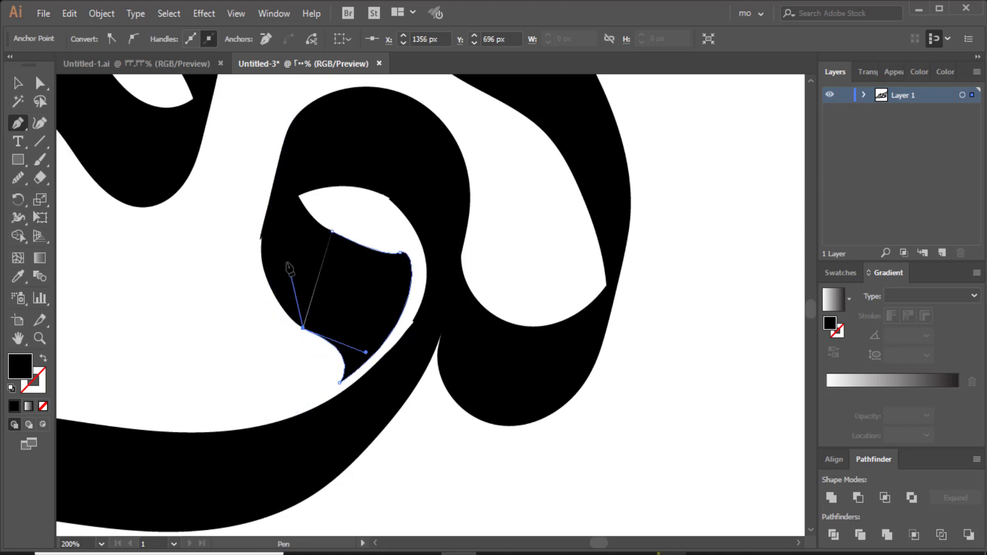
{"action": "left_click", "coordinate": [286, 258]}
{"action": "left_click", "coordinate": [333, 231]}
Step: Unite the new pointed inner shape with the round-headed letter
{"action": "left_click", "coordinate": [18, 83]}
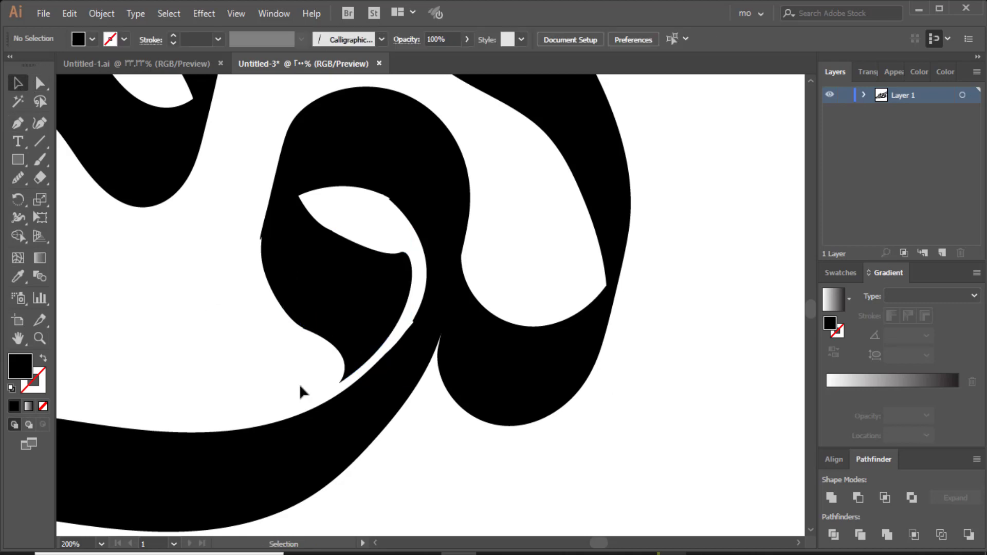
{"action": "left_click_drag", "start_coordinate": [299, 384], "coordinate": [316, 326]}
{"action": "left_click", "coordinate": [836, 500]}
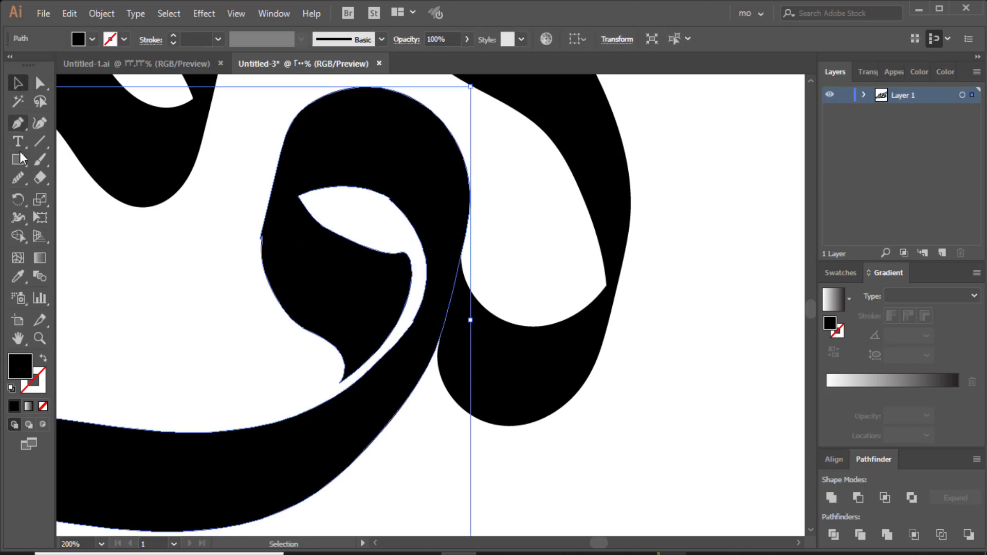
Step: Smooth the outer left edge and the inner hole's edges of the round-headed letter with the Smooth tool
{"action": "left_click", "coordinate": [19, 177]}
{"action": "mouse_move", "coordinate": [313, 208]}
{"action": "left_mouse_down"}
{"action": "mouse_move", "coordinate": [400, 260]}
{"action": "mouse_move", "coordinate": [413, 257]}
{"action": "mouse_move", "coordinate": [314, 312]}
{"action": "left_mouse_up"}
{"action": "left_click_drag", "start_coordinate": [344, 201], "coordinate": [418, 308]}
{"action": "left_click", "coordinate": [20, 82]}
{"action": "left_click", "coordinate": [161, 304]}
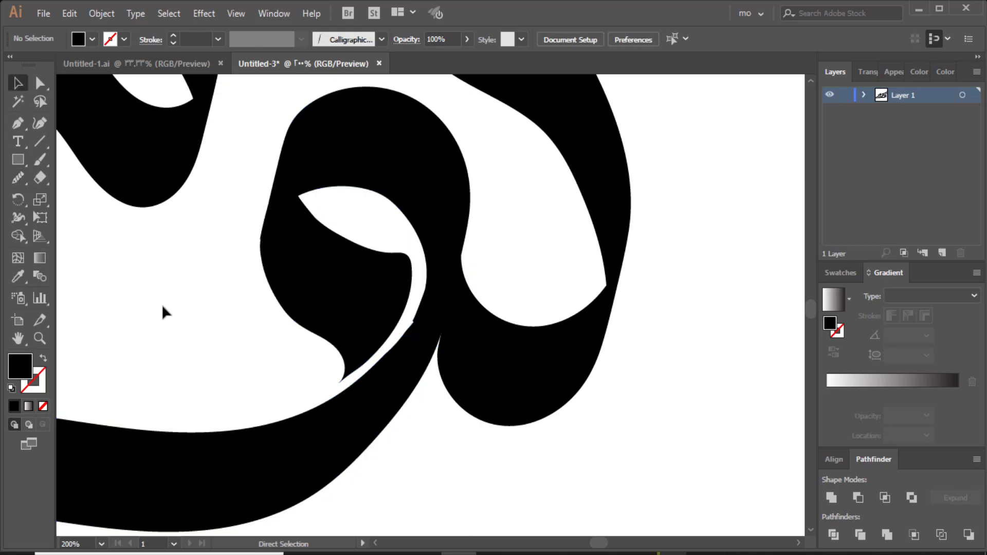
Step: Smooth the kink on the outer edge of the thin white gap beside the letter's tail
{"action": "key", "text": "ctrl+plus"}
{"action": "left_click", "coordinate": [391, 394]}
{"action": "left_click", "coordinate": [18, 178]}
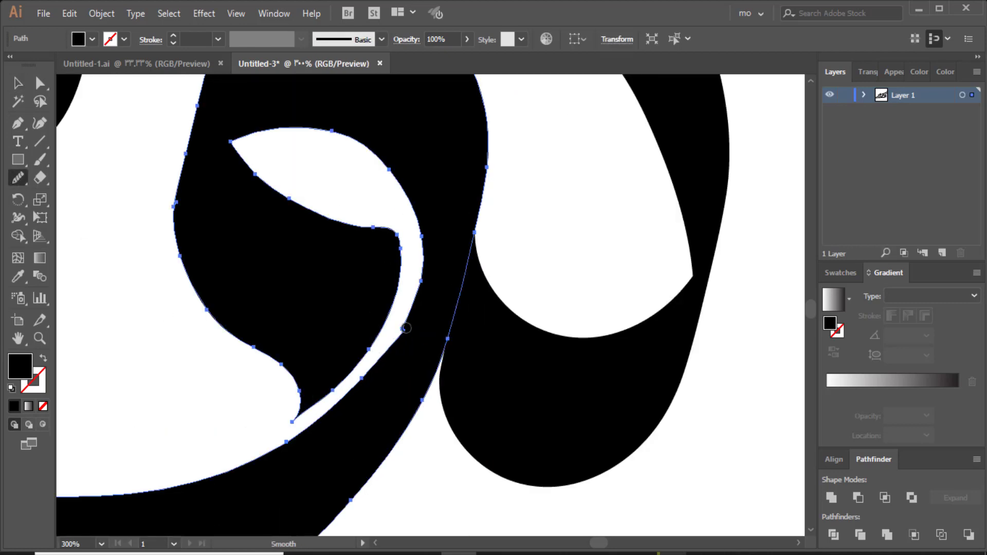
{"action": "mouse_move", "coordinate": [405, 328]}
{"action": "left_mouse_down"}
{"action": "mouse_move", "coordinate": [398, 357]}
{"action": "mouse_move", "coordinate": [374, 360]}
{"action": "left_mouse_up"}
{"action": "left_click", "coordinate": [18, 83]}
{"action": "left_click", "coordinate": [131, 283]}
Step: Select the whole lettering, unite its shapes, and deselect the result
{"action": "key", "text": "ctrl+minus"}
{"action": "key", "text": "ctrl+minus"}
{"action": "key", "text": "ctrl+minus"}
{"action": "key", "text": "ctrl+minus"}
{"action": "key", "text": "ctrl+minus"}
{"action": "key", "text": "ctrl+minus"}
{"action": "key", "text": "ctrl+minus"}
{"action": "key", "text": "ctrl+minus"}
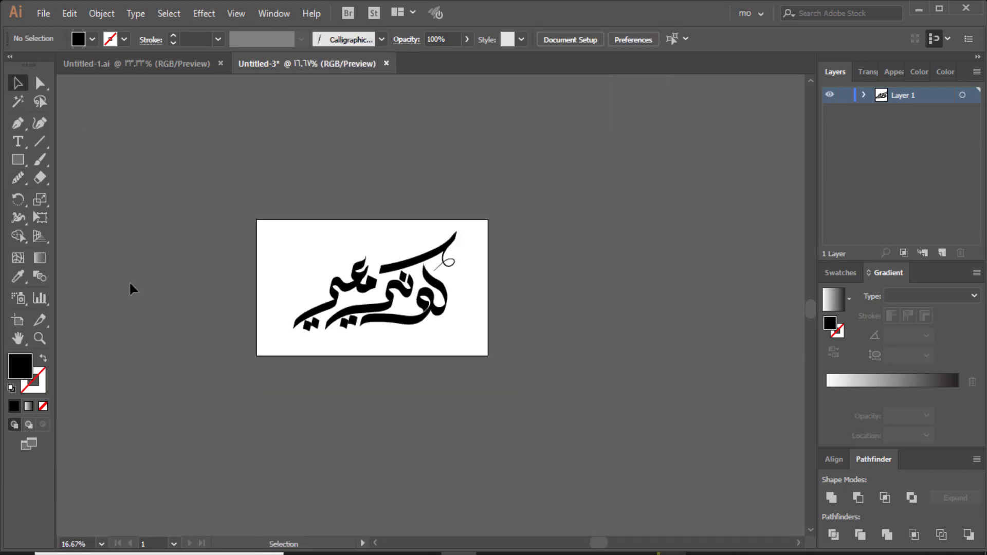
{"action": "left_click", "coordinate": [32, 343]}
{"action": "left_click", "coordinate": [389, 338]}
{"action": "left_click", "coordinate": [427, 245]}
{"action": "left_click", "coordinate": [506, 326]}
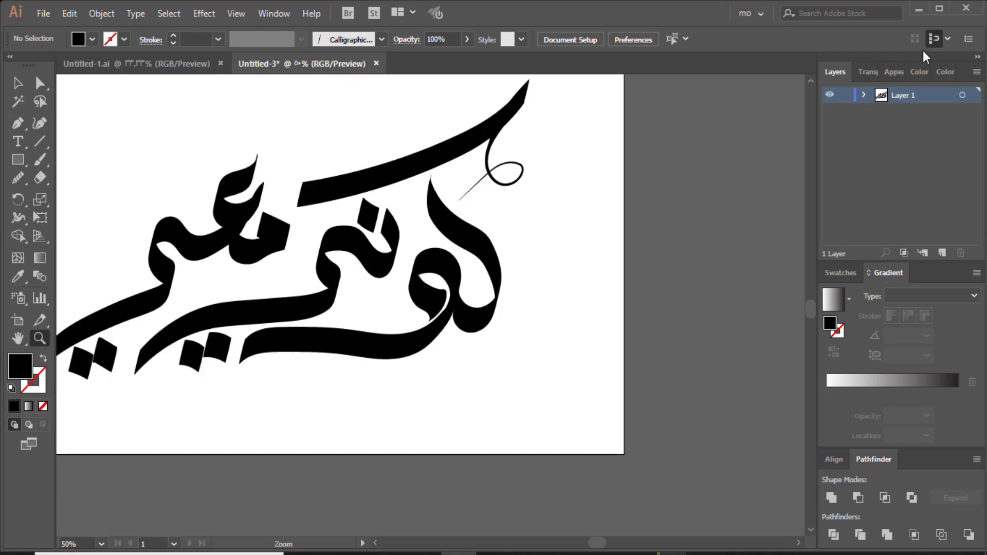
{"action": "left_click_drag", "start_coordinate": [292, 256], "coordinate": [376, 307]}
{"action": "key", "text": "v"}
{"action": "left_click", "coordinate": [402, 275]}
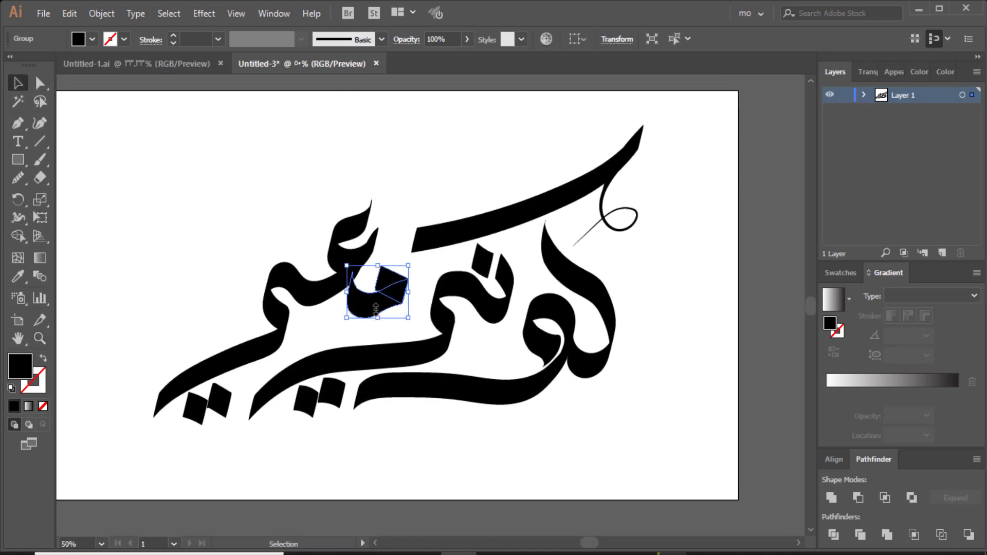
{"action": "left_click_drag", "start_coordinate": [97, 192], "coordinate": [669, 442]}
{"action": "left_click", "coordinate": [829, 501]}
{"action": "left_click", "coordinate": [653, 461]}
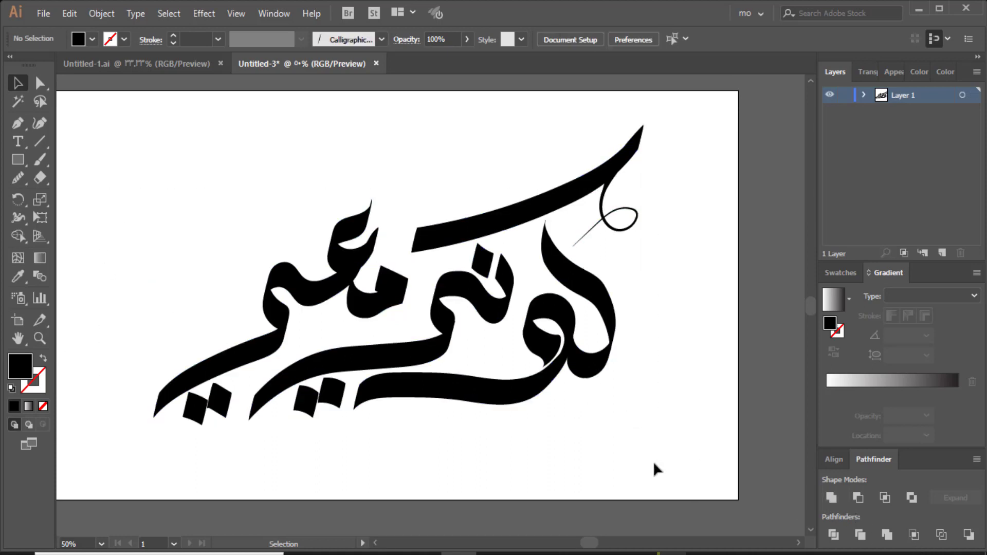
Step: Draw a curved accent path with the Pen tool along the underside of the long upper slanting stroke
{"action": "key", "text": "p"}
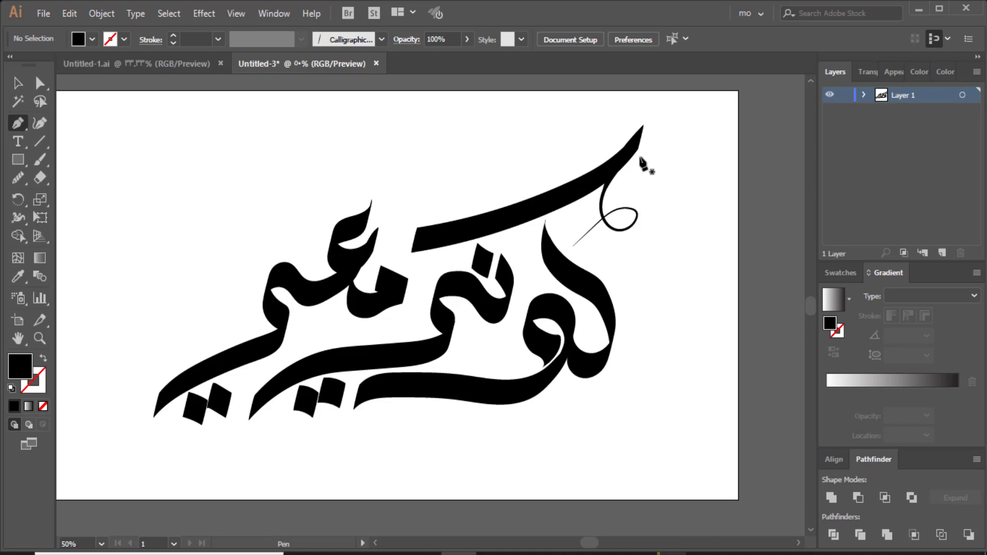
{"action": "left_click", "coordinate": [640, 158]}
{"action": "left_click_drag", "start_coordinate": [416, 259], "coordinate": [256, 280]}
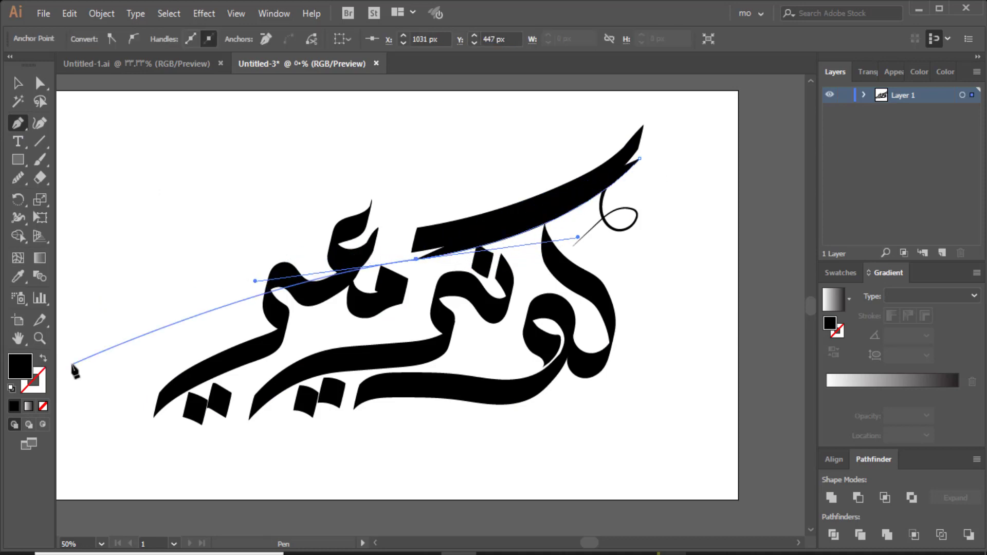
{"action": "key", "text": "v"}
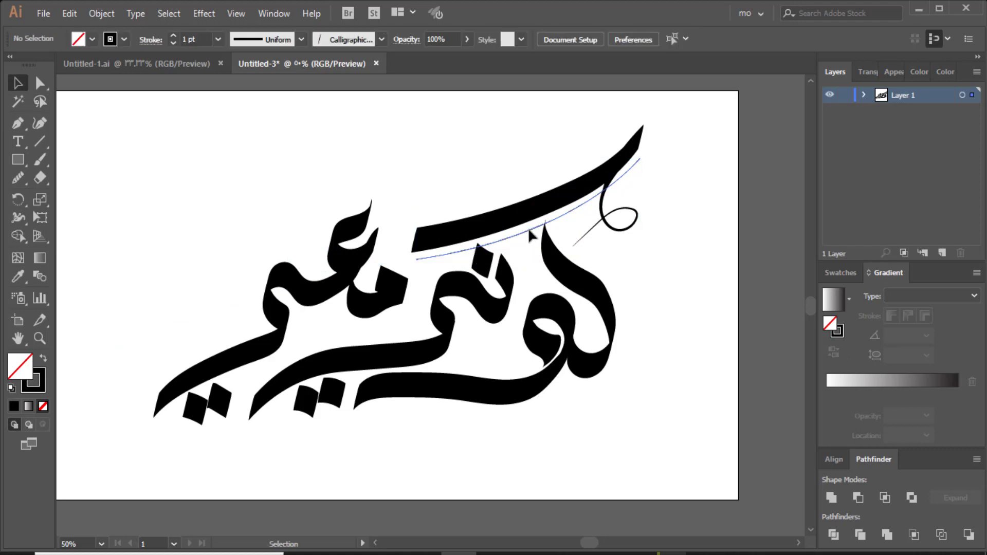
Step: Give the accent curve under the long upper stroke a tapered elliptical width profile and an 8 pt weight, and deselect it
{"action": "left_click", "coordinate": [301, 40]}
{"action": "left_click", "coordinate": [269, 69]}
{"action": "left_click", "coordinate": [174, 36]}
{"action": "left_click", "coordinate": [173, 36]}
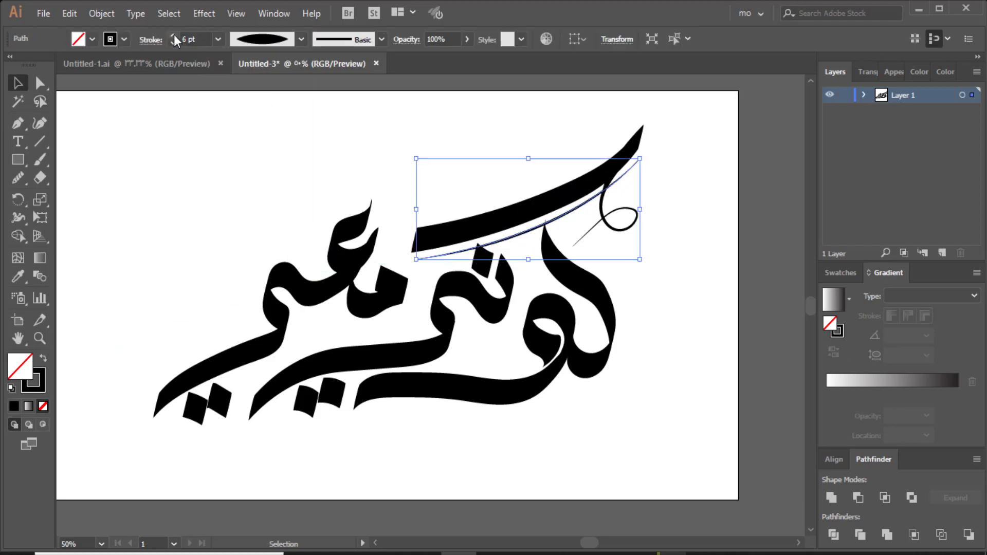
{"action": "left_click", "coordinate": [173, 36]}
{"action": "left_click", "coordinate": [174, 36]}
{"action": "left_click", "coordinate": [173, 36]}
{"action": "left_click", "coordinate": [173, 36]}
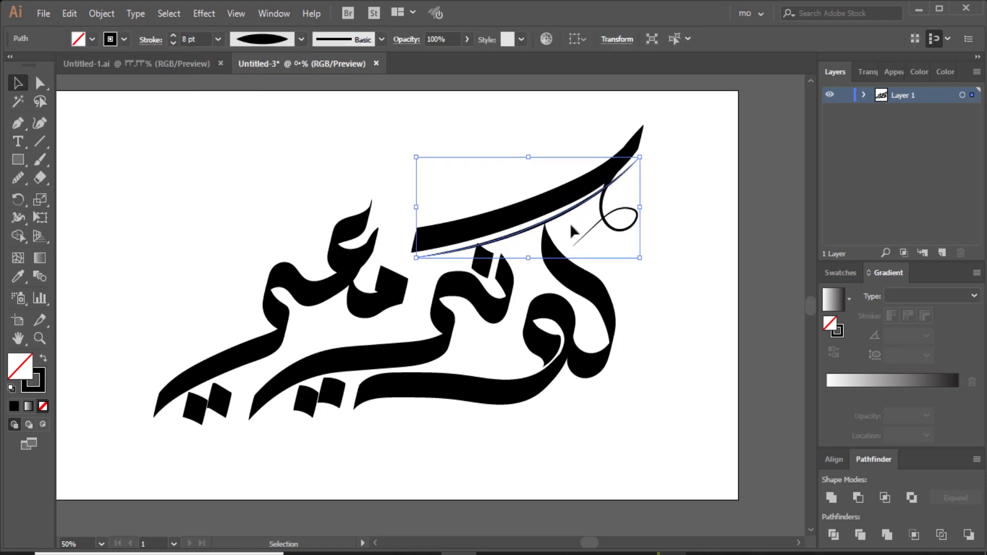
{"action": "left_click", "coordinate": [703, 408]}
Step: Draw a curved path with the Pen tool following the outer right edge of the tall rightmost letter
{"action": "key", "text": "p"}
{"action": "left_click", "coordinate": [556, 229]}
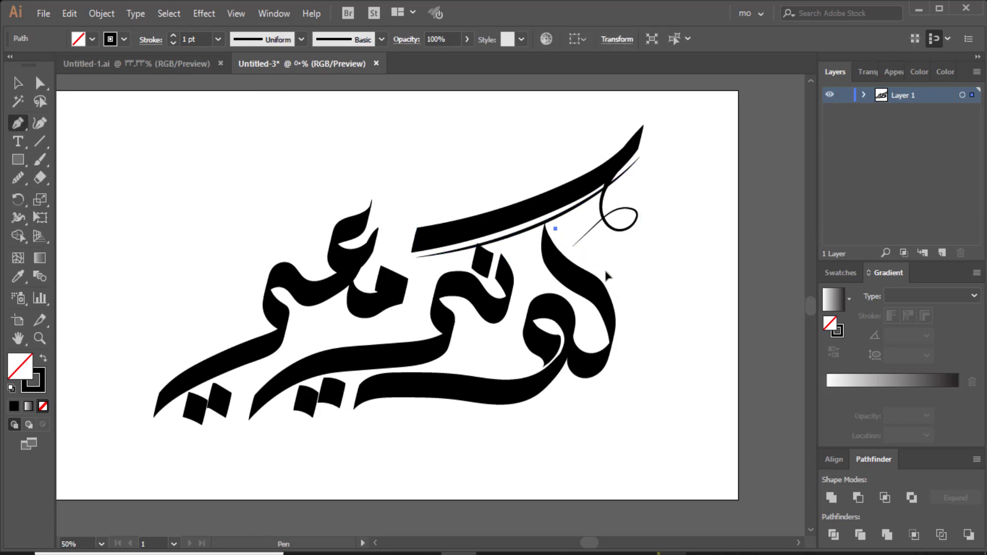
{"action": "left_click_drag", "start_coordinate": [601, 270], "coordinate": [632, 284]}
{"action": "left_click_drag", "start_coordinate": [601, 379], "coordinate": [571, 404]}
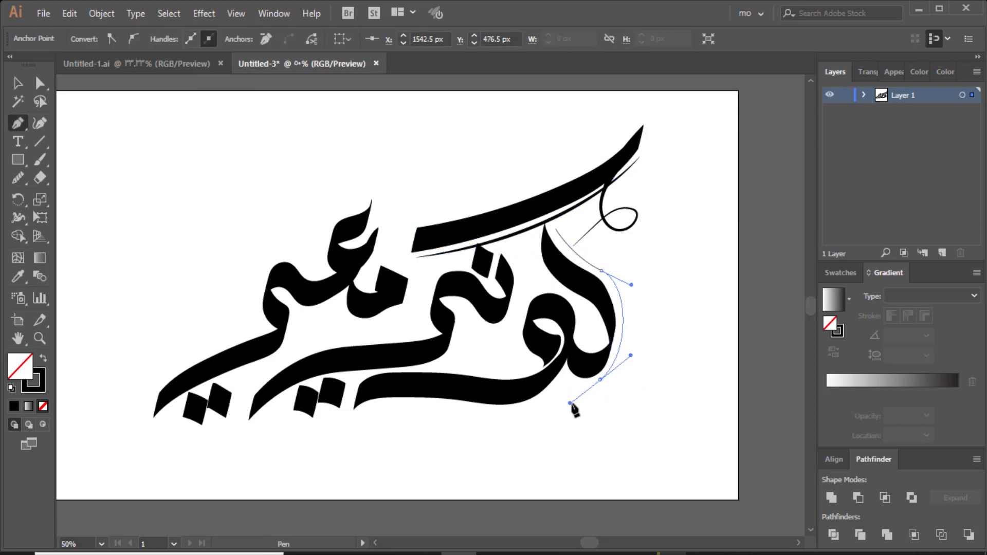
Step: Give the curve beside the tall rightmost letter an 8 pt tapered elliptical stroke, smooth it with the Smooth tool, and deselect it
{"action": "key", "text": "v"}
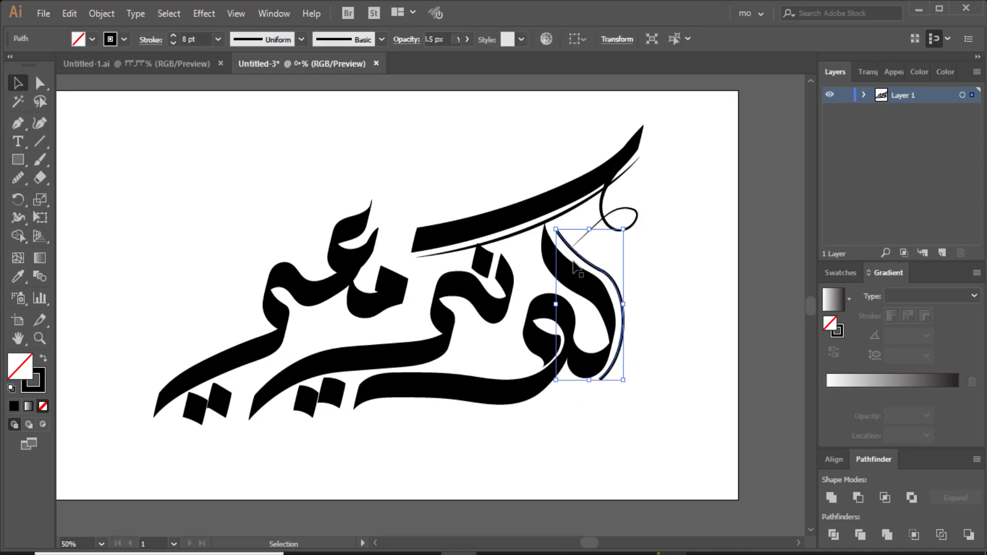
{"action": "left_click", "coordinate": [301, 39]}
{"action": "left_click", "coordinate": [262, 100]}
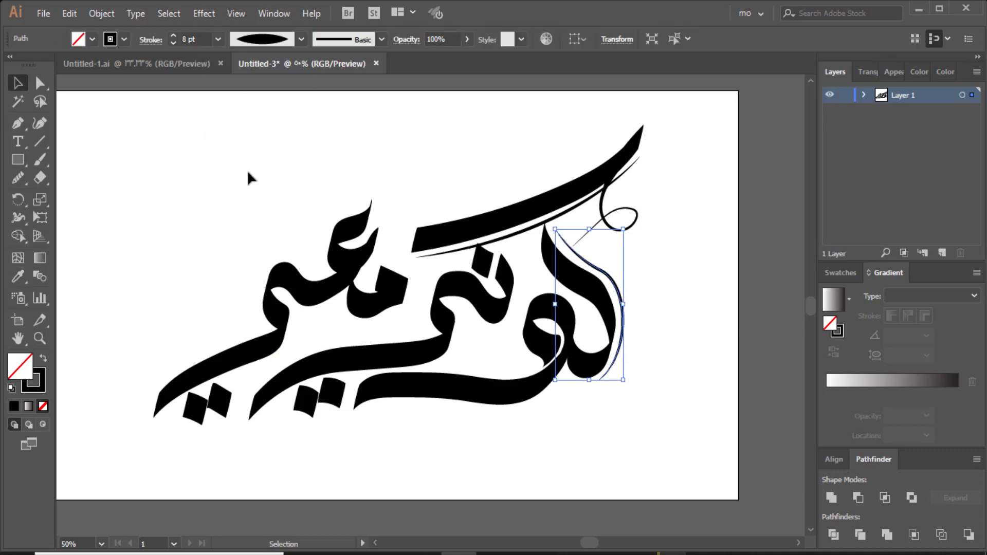
{"action": "left_click", "coordinate": [18, 177]}
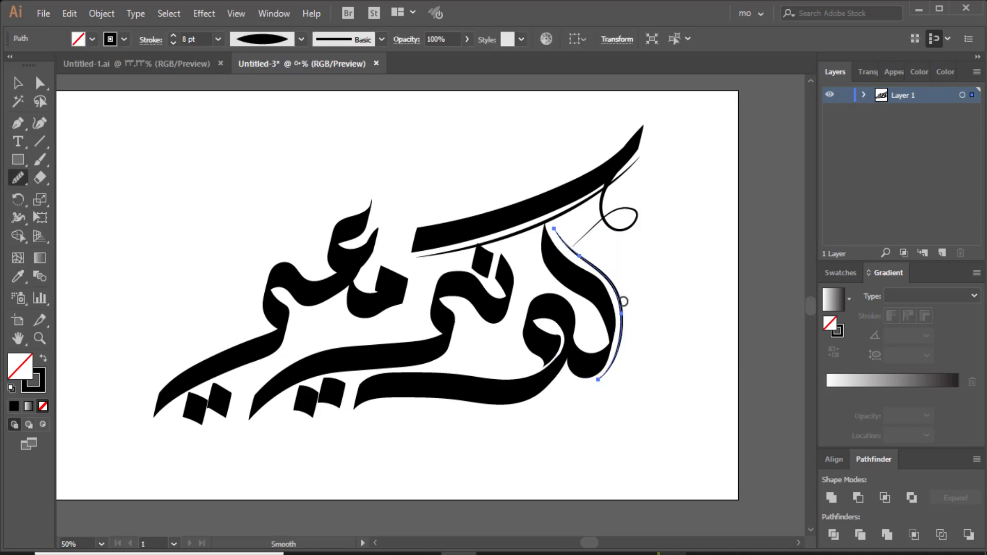
{"action": "key", "text": "ctrl+shift+a"}
Step: Draw a pointed, wavy accent path with the Pen tool beneath the middle letter, following its edge down toward its tail
{"action": "left_click", "coordinate": [18, 123]}
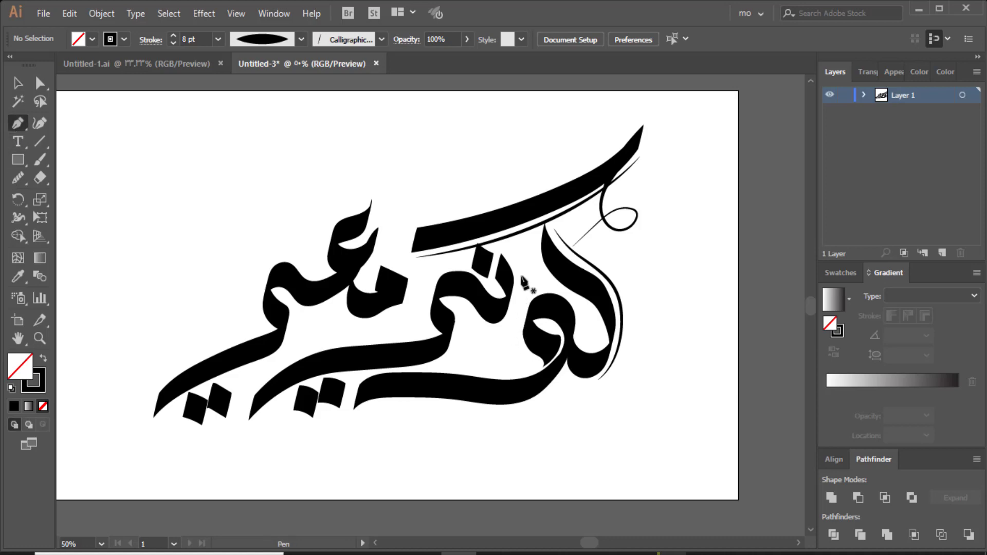
{"action": "left_click", "coordinate": [517, 294]}
{"action": "left_click_drag", "start_coordinate": [452, 307], "coordinate": [456, 306]}
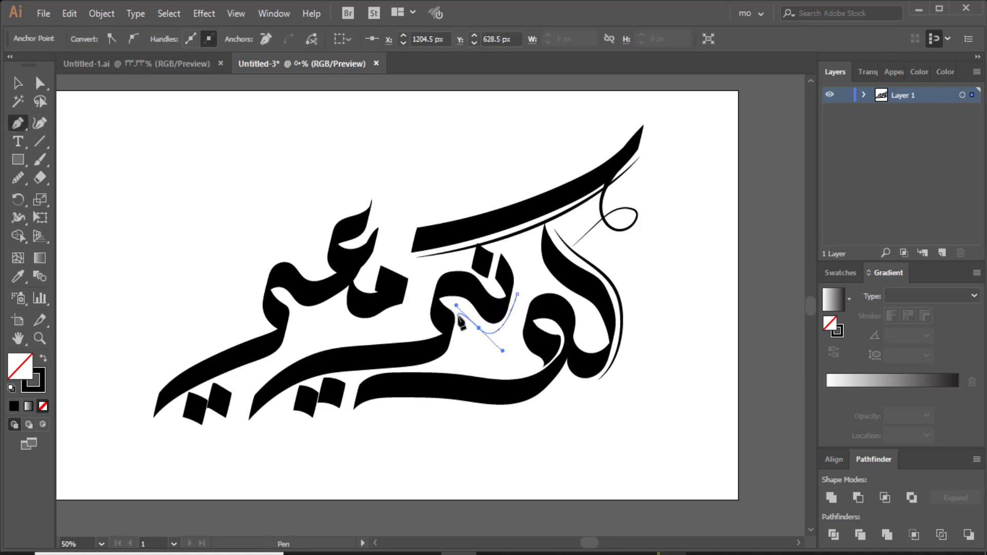
{"action": "left_click_drag", "start_coordinate": [440, 366], "coordinate": [403, 369]}
{"action": "left_click", "coordinate": [39, 102]}
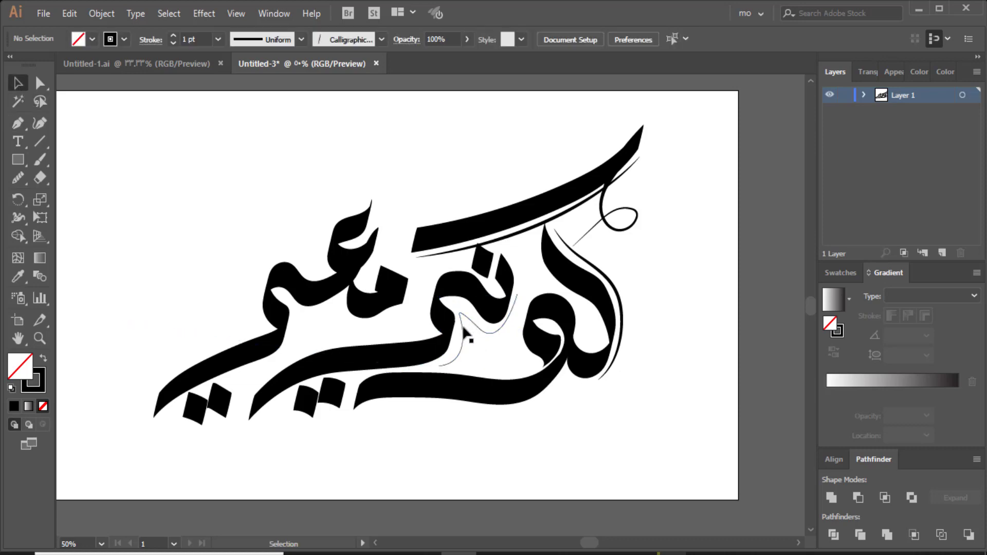
Step: Copy the 8 pt stroke onto the accent under the middle letter, apply the tapered elliptical width profile, and deselect it
{"action": "key", "text": "i"}
{"action": "left_click", "coordinate": [572, 243]}
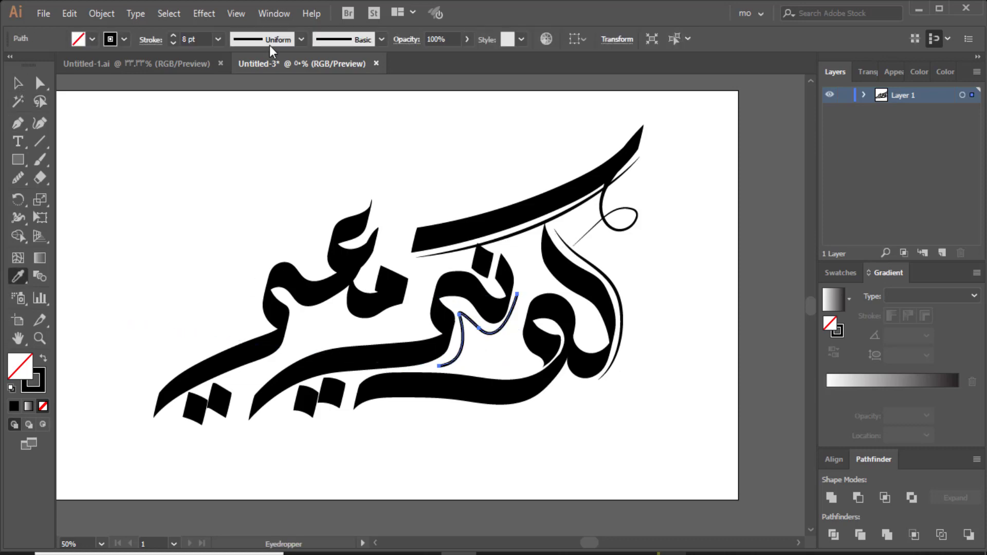
{"action": "left_click", "coordinate": [270, 43]}
{"action": "left_click", "coordinate": [267, 97]}
{"action": "key", "text": "v"}
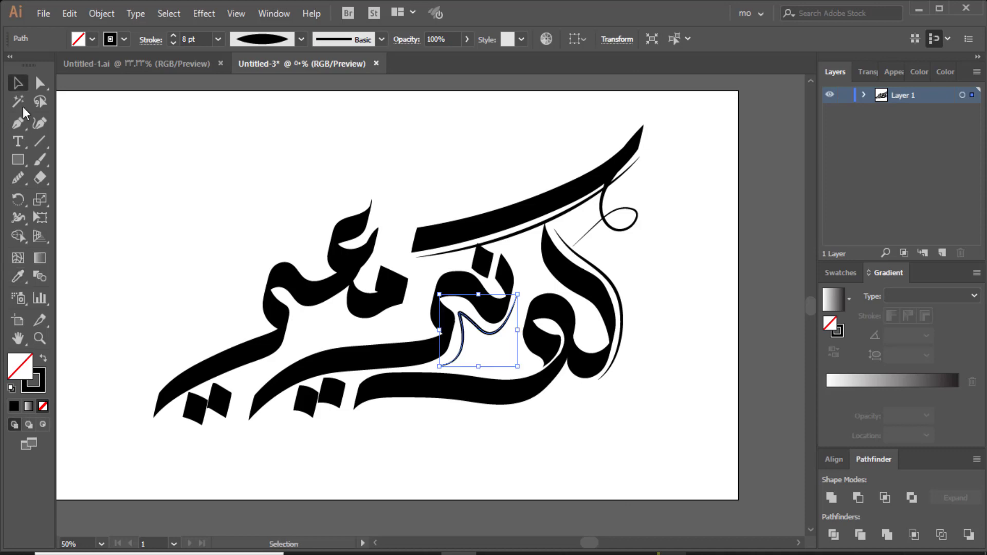
{"action": "left_click", "coordinate": [109, 276]}
Step: Draw a flowing S-shaped path with the Pen tool below the long tail of the round-headed letter
{"action": "key", "text": "p"}
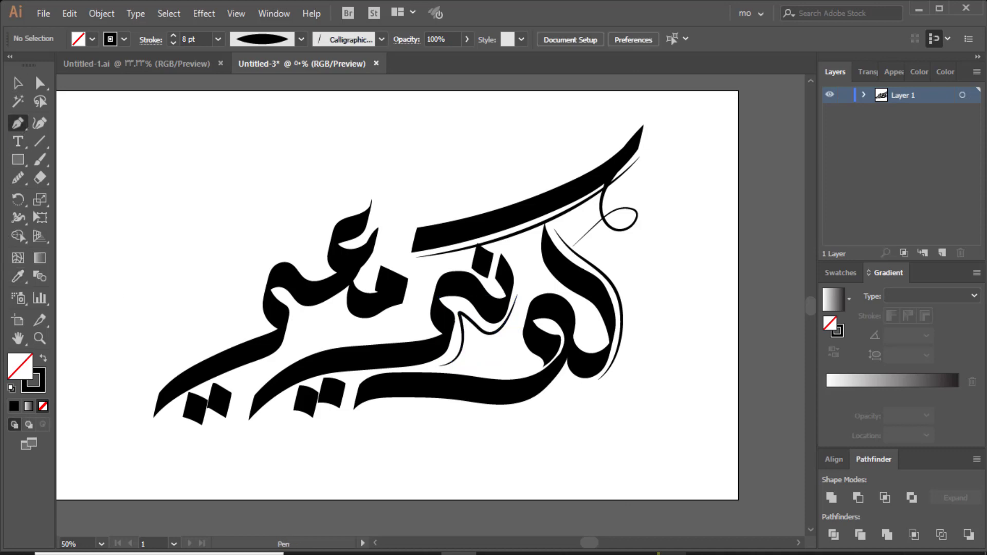
{"action": "left_click", "coordinate": [566, 372]}
{"action": "left_click_drag", "start_coordinate": [473, 412], "coordinate": [401, 389]}
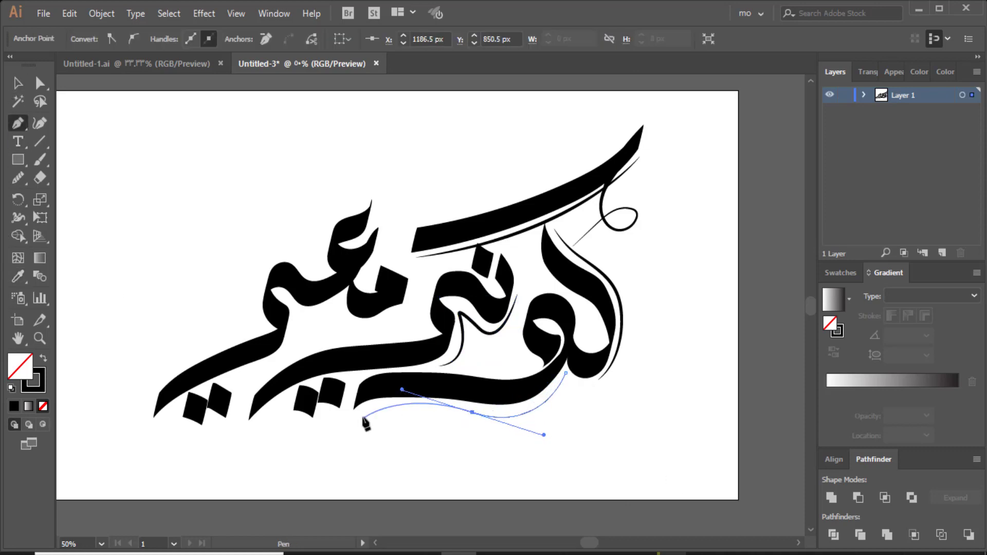
{"action": "left_click", "coordinate": [362, 414]}
{"action": "key", "text": "v"}
Step: Apply the sampled 8 pt stroke and the tapered elliptical width profile to the curve below the round-headed letter's tail, and deselect it
{"action": "left_click", "coordinate": [512, 435]}
{"action": "left_click", "coordinate": [453, 409]}
{"action": "key", "text": "i"}
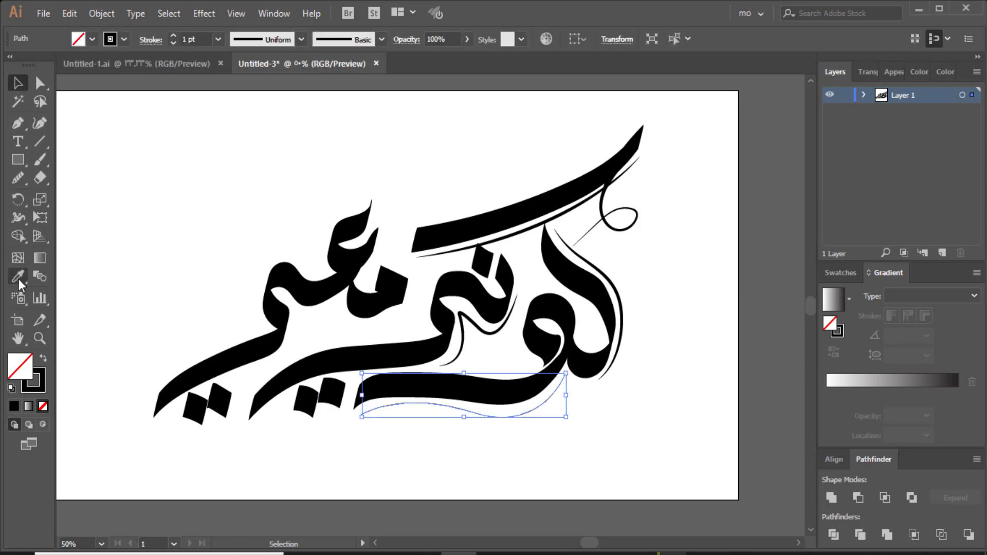
{"action": "left_click", "coordinate": [612, 205]}
{"action": "key", "text": "shift+x"}
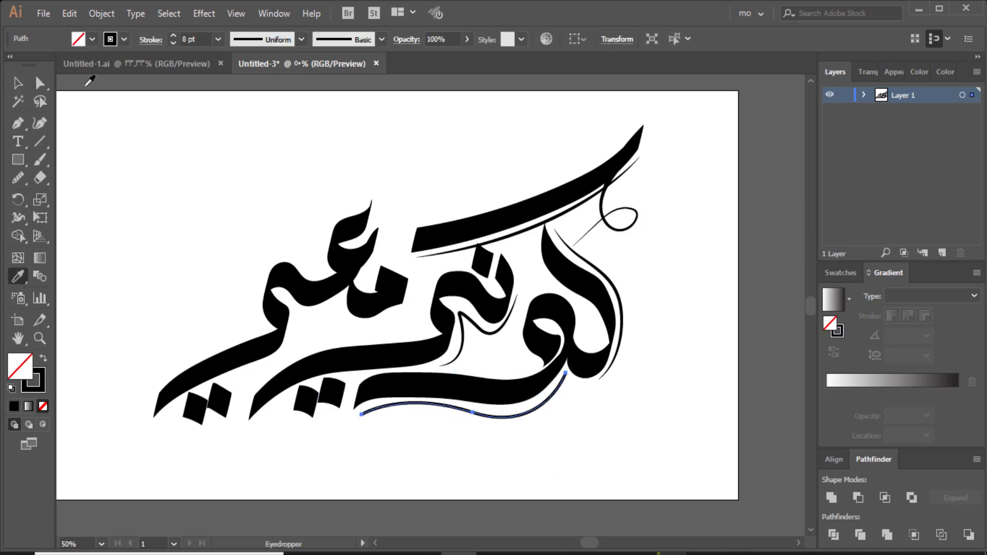
{"action": "left_click", "coordinate": [301, 39]}
{"action": "left_click", "coordinate": [259, 102]}
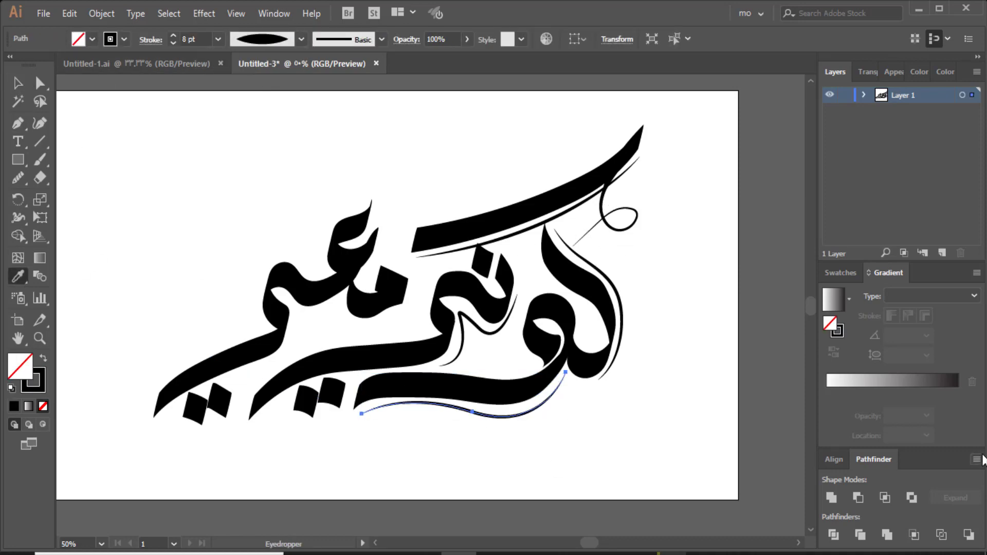
{"action": "left_click", "coordinate": [18, 86]}
{"action": "left_click", "coordinate": [103, 139]}
Step: Draw an accent path with the Pen tool around the right and lower edges of the small diamond-headed letter
{"action": "left_click", "coordinate": [18, 123]}
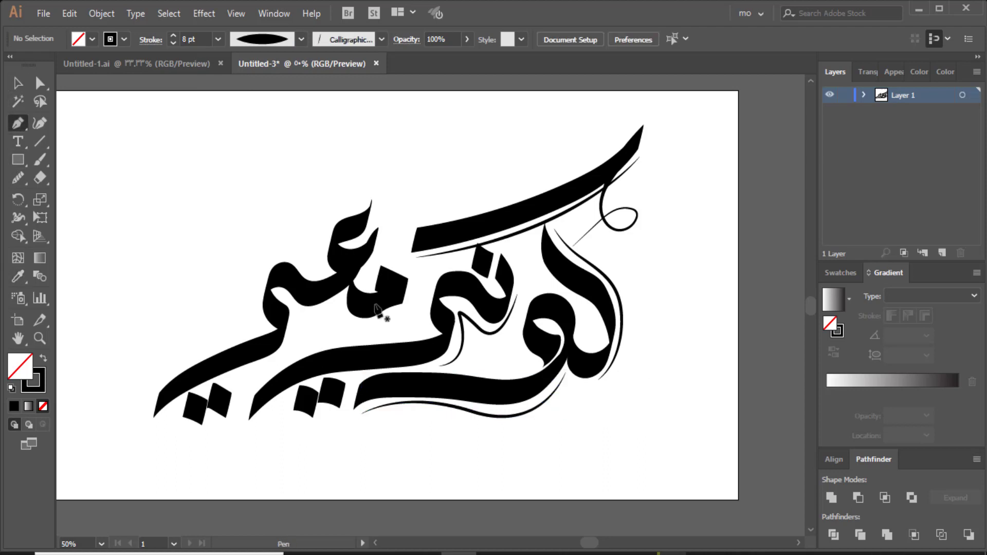
{"action": "left_click", "coordinate": [412, 282]}
{"action": "left_click", "coordinate": [405, 312]}
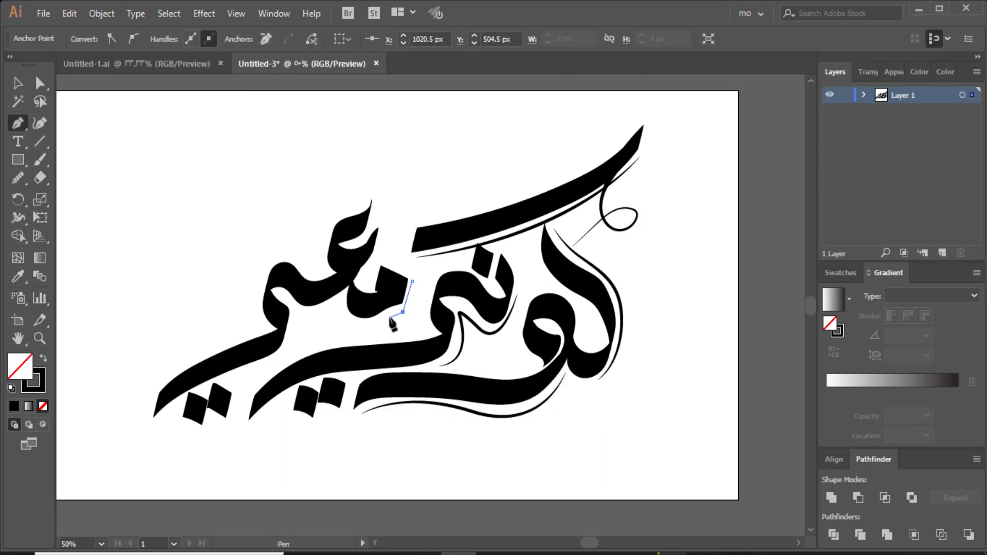
{"action": "left_click", "coordinate": [377, 320]}
{"action": "left_click_drag", "start_coordinate": [340, 318], "coordinate": [341, 298]}
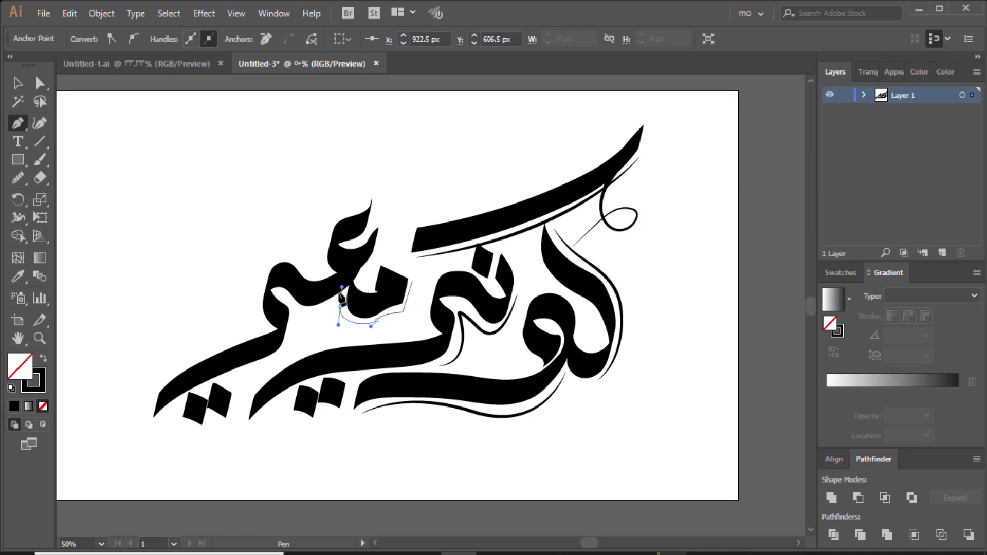
{"action": "left_click", "coordinate": [17, 83]}
Step: Style the accent around the diamond-headed letter with the sampled 8 pt stroke and the tapered elliptical width profile, and deselect it
{"action": "left_click", "coordinate": [359, 324]}
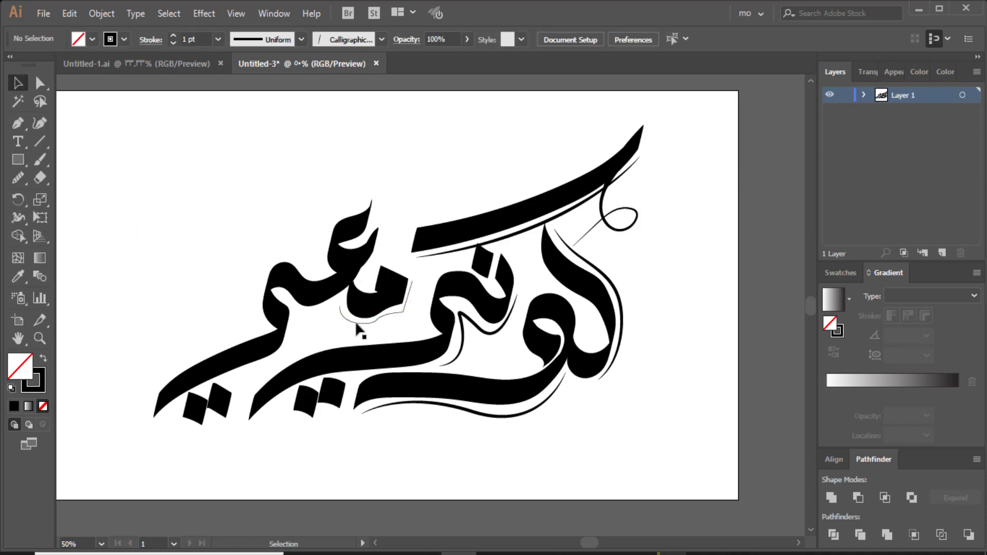
{"action": "left_click", "coordinate": [357, 324]}
{"action": "left_click", "coordinate": [18, 276]}
{"action": "left_click", "coordinate": [494, 328]}
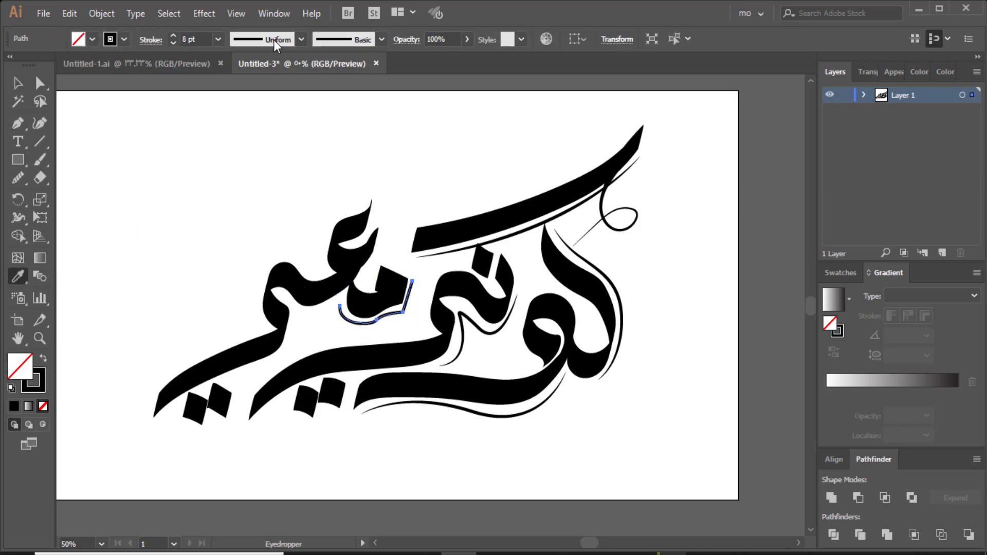
{"action": "left_click", "coordinate": [273, 39]}
{"action": "left_click", "coordinate": [277, 128]}
{"action": "key", "text": "v"}
{"action": "left_click", "coordinate": [178, 267]}
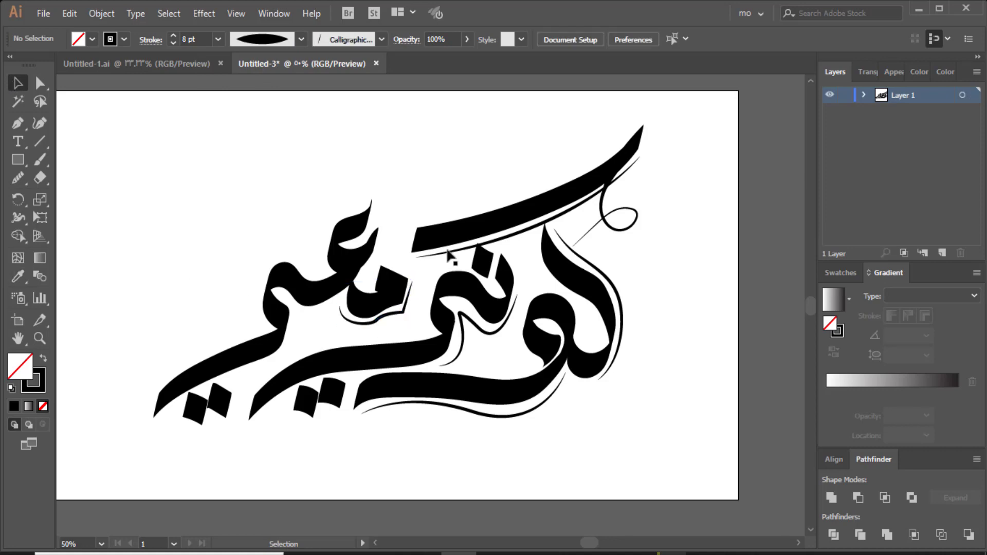
Step: Draw a cornered accent path with the Pen tool beneath the leftmost letter, curving down along the underside of its tail
{"action": "left_click", "coordinate": [17, 123]}
{"action": "left_click", "coordinate": [331, 311]}
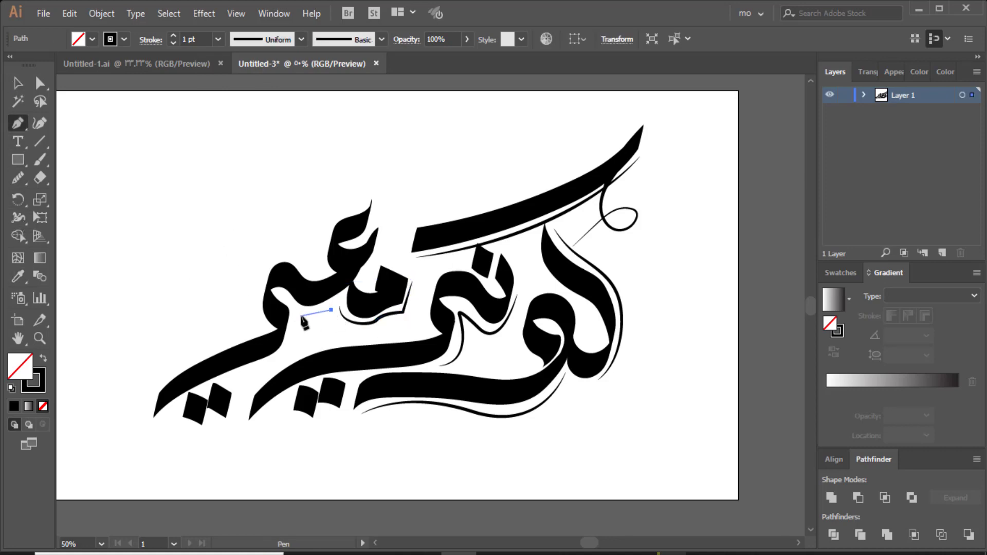
{"action": "left_click_drag", "start_coordinate": [299, 314], "coordinate": [305, 318]}
{"action": "left_click_drag", "start_coordinate": [232, 380], "coordinate": [161, 396]}
{"action": "left_click", "coordinate": [17, 83]}
Step: Match the accent beneath the leftmost letter to the 8 pt stroke, apply the tapered elliptical width profile, and deselect it
{"action": "left_click", "coordinate": [295, 325]}
{"action": "left_click", "coordinate": [297, 325]}
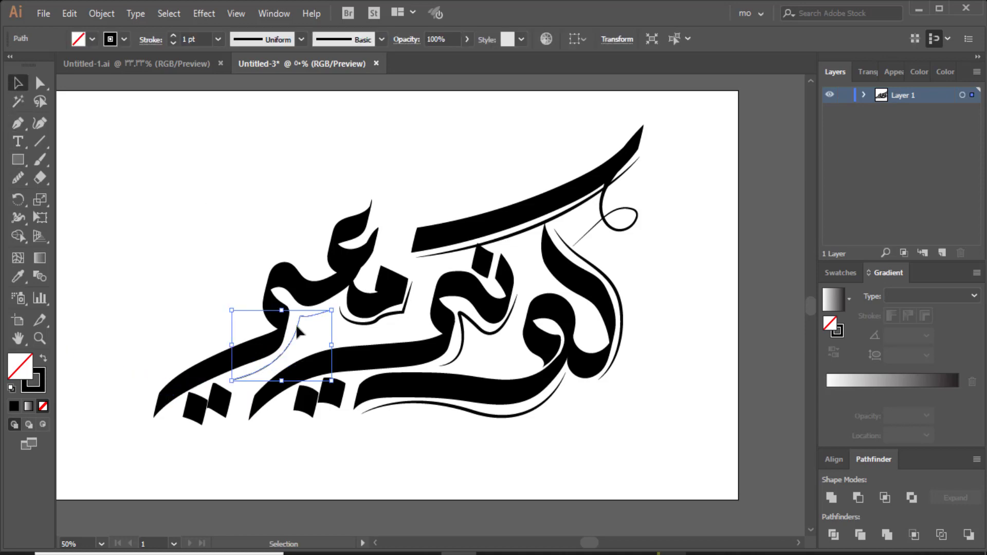
{"action": "left_click", "coordinate": [18, 276]}
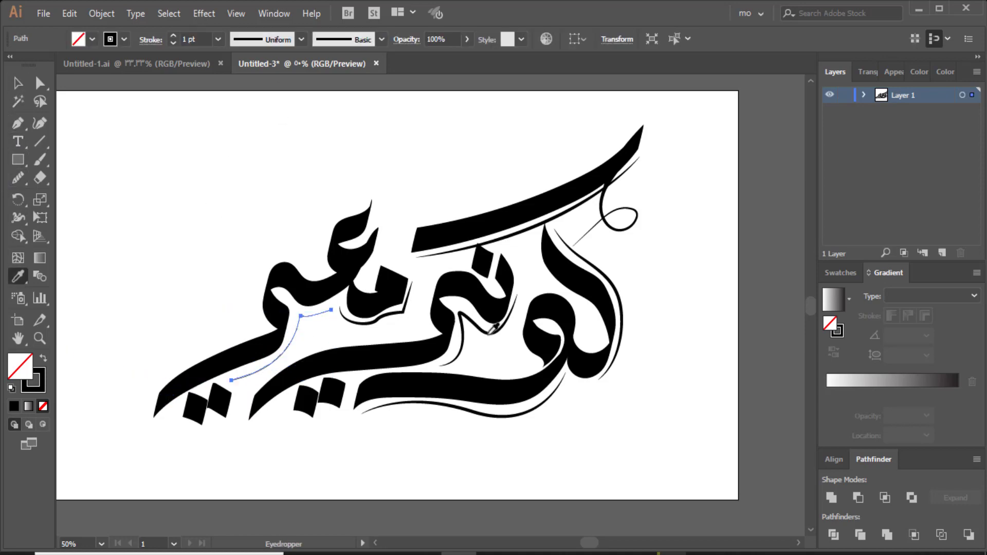
{"action": "left_click", "coordinate": [426, 316]}
{"action": "key", "text": "v"}
{"action": "left_click", "coordinate": [282, 35]}
{"action": "left_click", "coordinate": [252, 96]}
{"action": "left_click", "coordinate": [105, 326]}
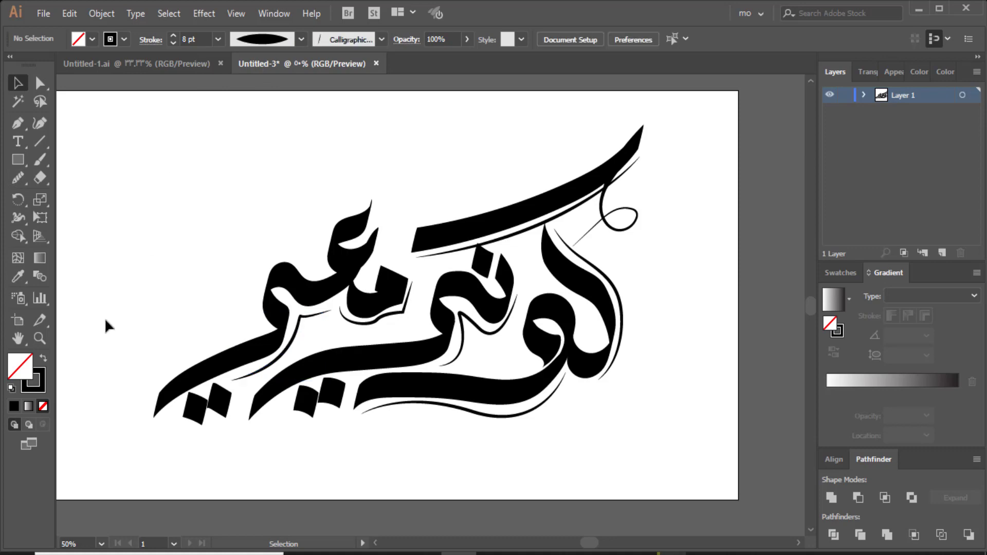
Step: Draw a short straight accent line beside the tip of the middle tail and give it the 8 pt tapered elliptical stroke
{"action": "left_click", "coordinate": [17, 123]}
{"action": "left_click", "coordinate": [288, 395]}
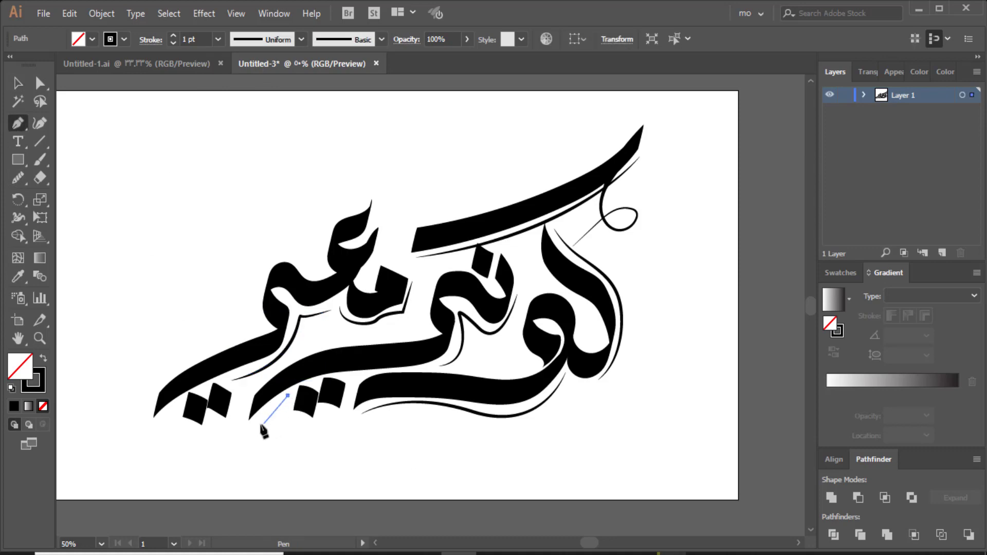
{"action": "left_click", "coordinate": [256, 423]}
{"action": "left_click", "coordinate": [18, 276]}
{"action": "left_click", "coordinate": [316, 315]}
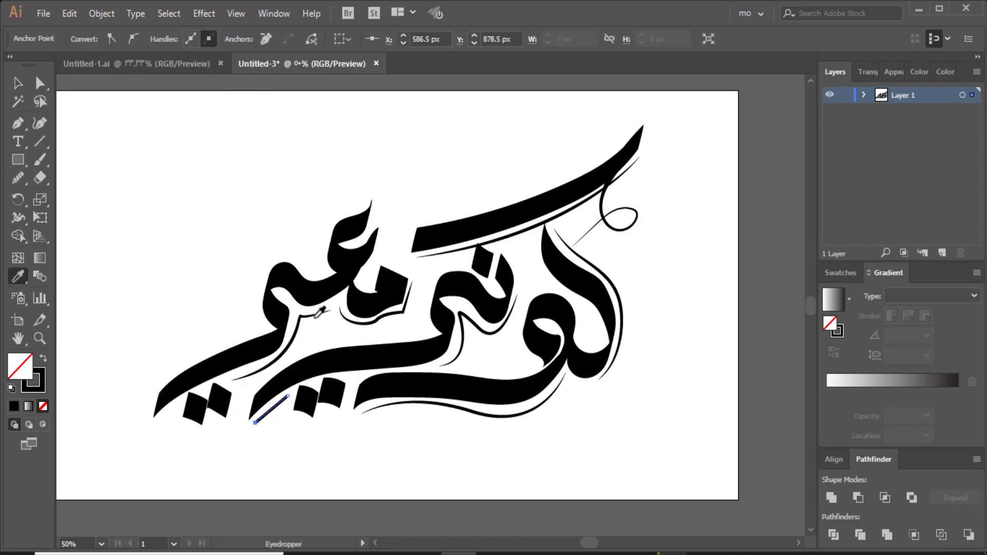
{"action": "key", "text": "v"}
{"action": "left_click", "coordinate": [272, 409]}
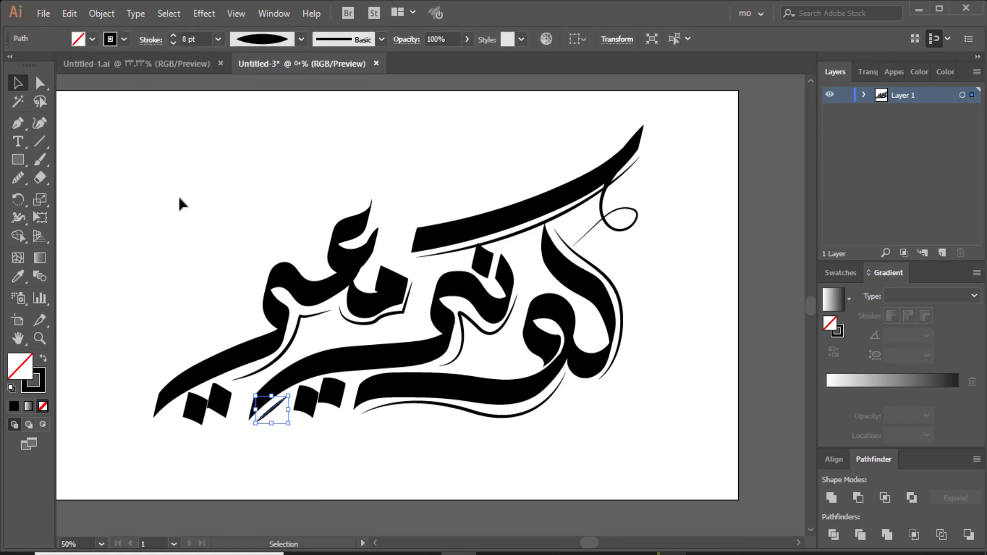
Step: Expand all the tapered accent strokes along the letters into filled shapes and clear the selection
{"action": "left_click", "coordinate": [179, 200]}
{"action": "left_click", "coordinate": [272, 408], "text": "shift"}
{"action": "left_click", "coordinate": [296, 334], "text": "shift"}
{"action": "left_click", "coordinate": [375, 321], "text": "shift"}
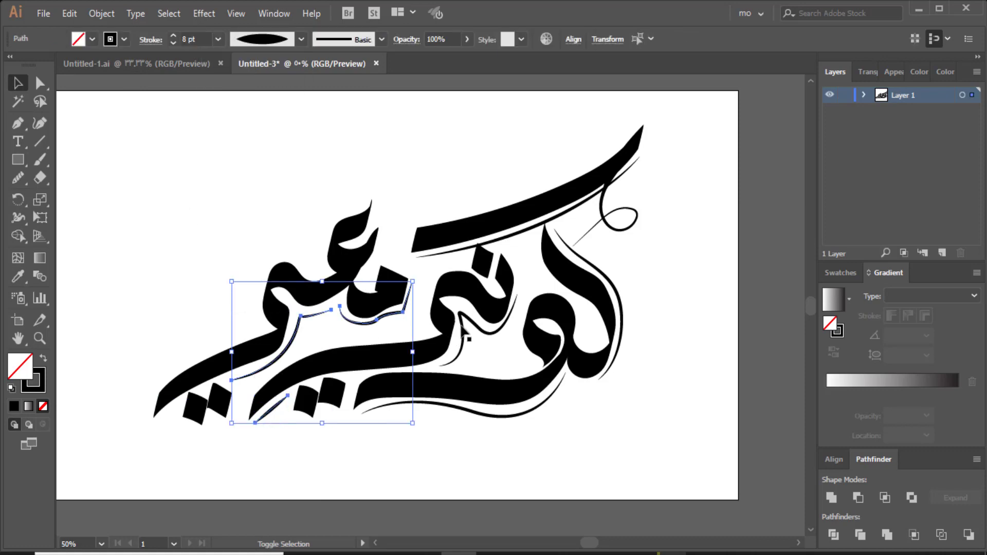
{"action": "left_click", "coordinate": [463, 332], "text": "shift"}
{"action": "left_click", "coordinate": [530, 412], "text": "shift"}
{"action": "left_click", "coordinate": [623, 305], "text": "shift"}
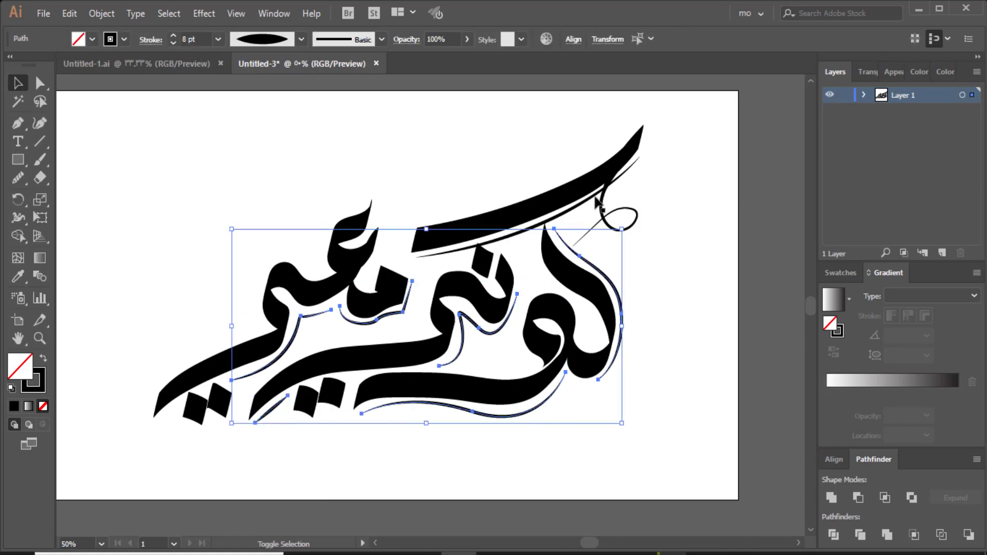
{"action": "left_click", "coordinate": [600, 206], "text": "shift"}
{"action": "left_click", "coordinate": [608, 224], "text": "shift"}
{"action": "left_click", "coordinate": [102, 13]}
{"action": "left_click", "coordinate": [134, 171]}
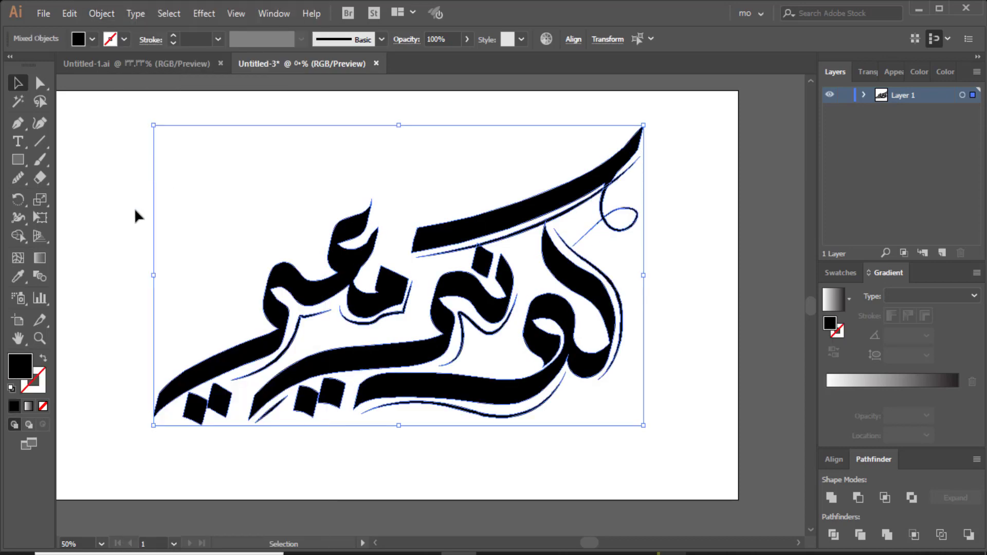
{"action": "left_click", "coordinate": [134, 208]}
Step: Draw a closed four-sided Pen shape over the crossing of the long upper accent and the looped flourish
{"action": "left_click", "coordinate": [11, 126]}
{"action": "key", "text": "z"}
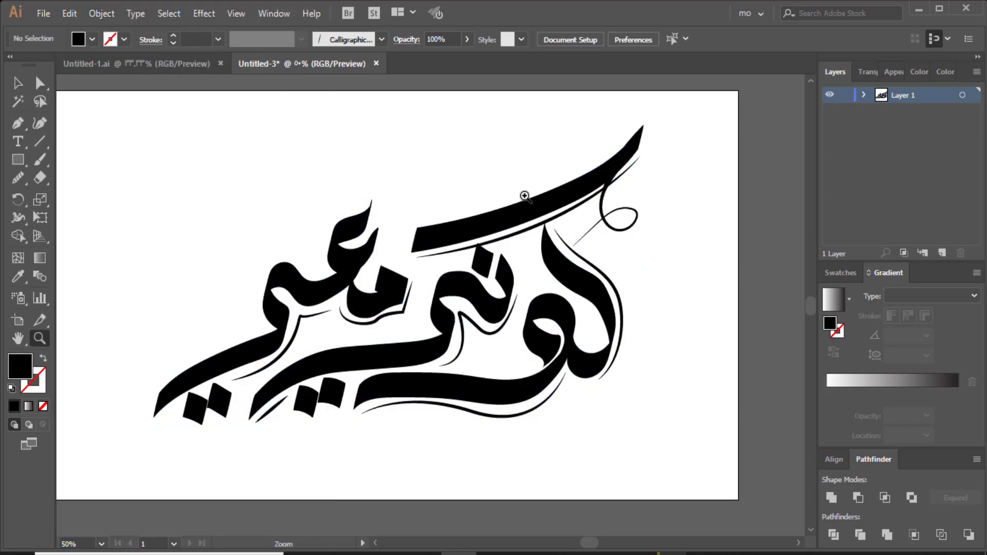
{"action": "left_click_drag", "start_coordinate": [543, 157], "coordinate": [634, 226]}
{"action": "left_click", "coordinate": [20, 104]}
{"action": "left_click", "coordinate": [19, 121]}
{"action": "left_click", "coordinate": [595, 226]}
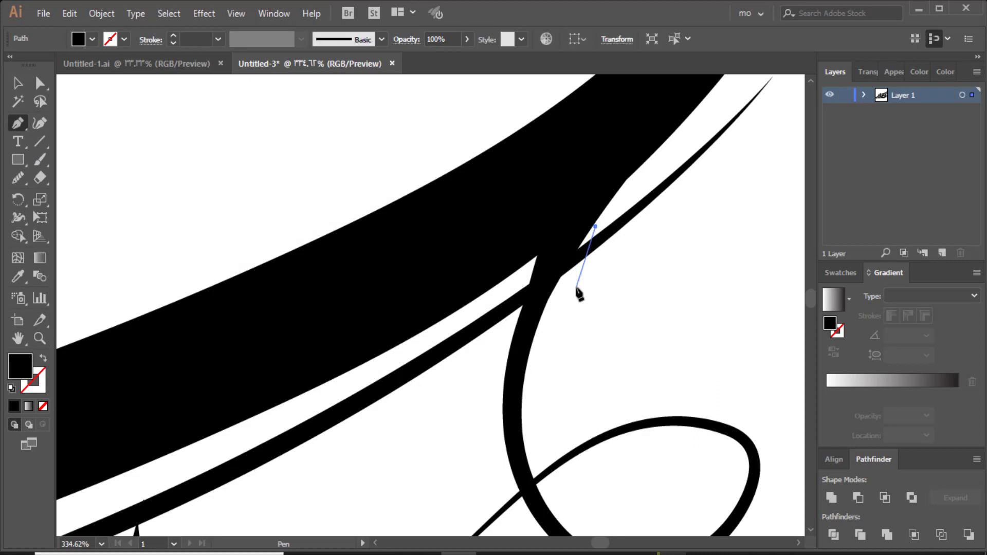
{"action": "left_click", "coordinate": [576, 287]}
{"action": "left_click", "coordinate": [509, 329]}
{"action": "left_click", "coordinate": [525, 273]}
{"action": "left_click", "coordinate": [595, 226]}
Step: Subtract the four-sided shape from the long upper accent to cut a gap where the flourish crosses it
{"action": "left_click", "coordinate": [40, 84]}
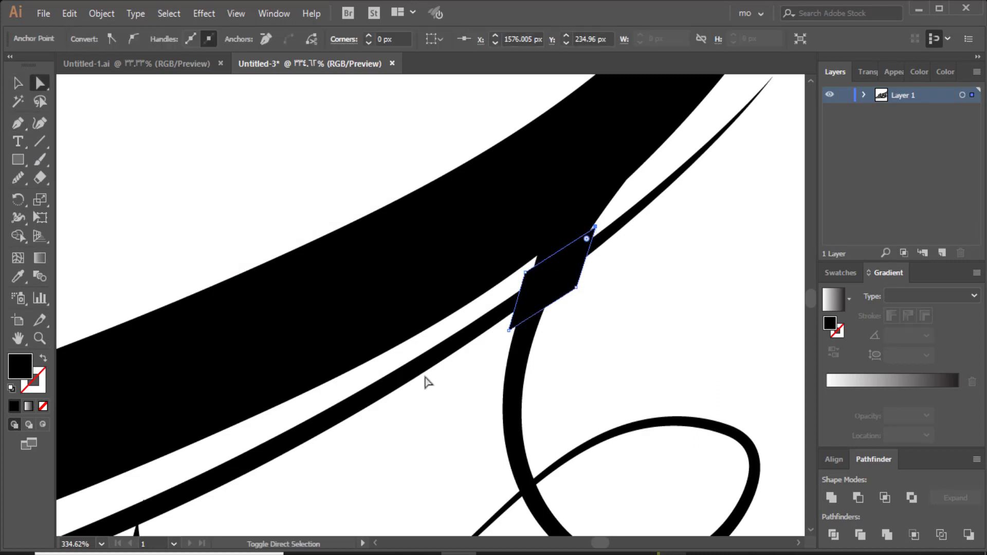
{"action": "left_click", "coordinate": [428, 366], "text": "shift"}
{"action": "left_click", "coordinate": [857, 498]}
{"action": "left_click", "coordinate": [328, 459]}
Step: Draw a closed four-sided Pen shape over the long upper accent where the middle letter's diamond dot touches it
{"action": "left_click_drag", "start_coordinate": [332, 448], "coordinate": [984, 117]}
{"action": "left_click", "coordinate": [18, 125]}
{"action": "left_click", "coordinate": [416, 271]}
{"action": "left_click", "coordinate": [440, 304]}
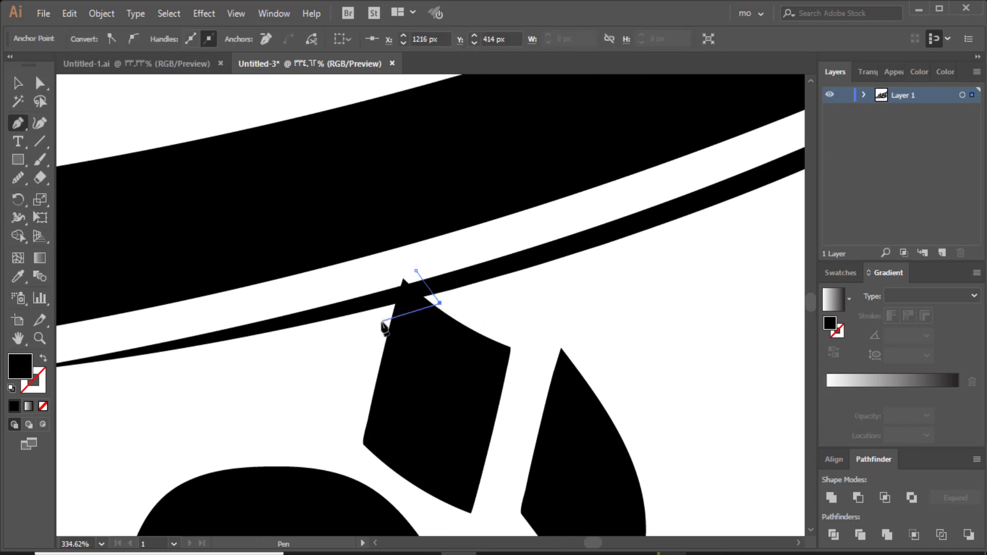
{"action": "left_click", "coordinate": [382, 321]}
{"action": "left_click", "coordinate": [389, 268]}
{"action": "left_click", "coordinate": [416, 271]}
Step: Subtract that shape from the accent to open a gap around the diamond dot's tip, and deselect
{"action": "left_click", "coordinate": [40, 84]}
{"action": "left_click", "coordinate": [459, 280], "text": "shift"}
{"action": "left_click", "coordinate": [858, 498]}
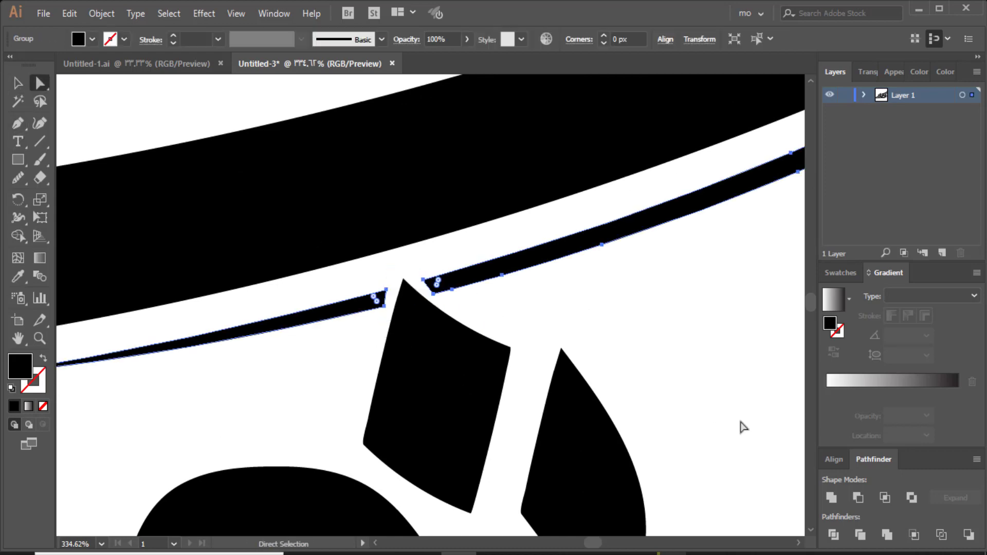
{"action": "left_click", "coordinate": [740, 420]}
Step: Draw a short straight Pen line beside the tip of the leftmost tail
{"action": "key", "text": "ctrl+minus"}
{"action": "key", "text": "ctrl+minus"}
{"action": "key", "text": "ctrl+minus"}
{"action": "key", "text": "ctrl+minus"}
{"action": "key", "text": "ctrl+minus"}
{"action": "key", "text": "ctrl+minus"}
{"action": "key", "text": "ctrl+minus"}
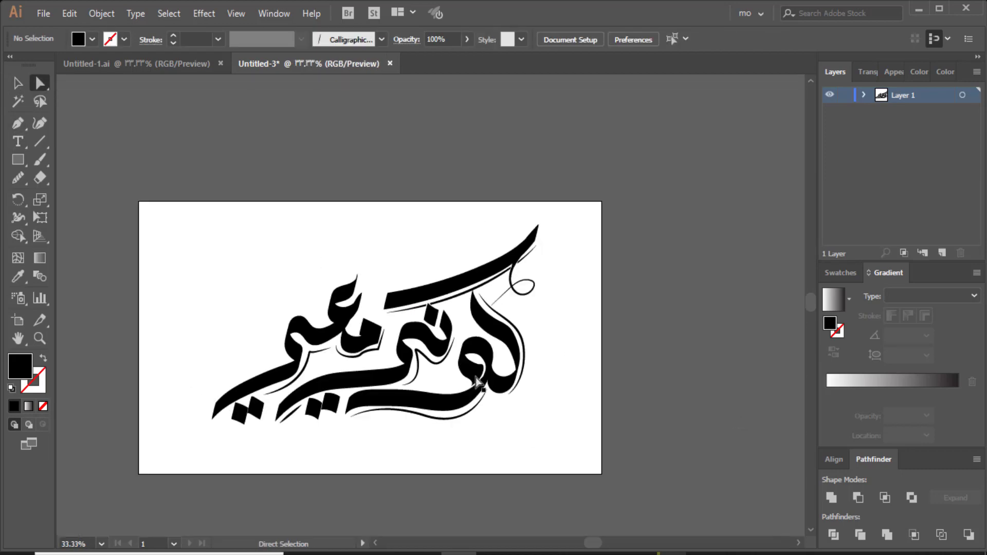
{"action": "left_click", "coordinate": [37, 340]}
{"action": "left_click_drag", "start_coordinate": [247, 438], "coordinate": [385, 326]}
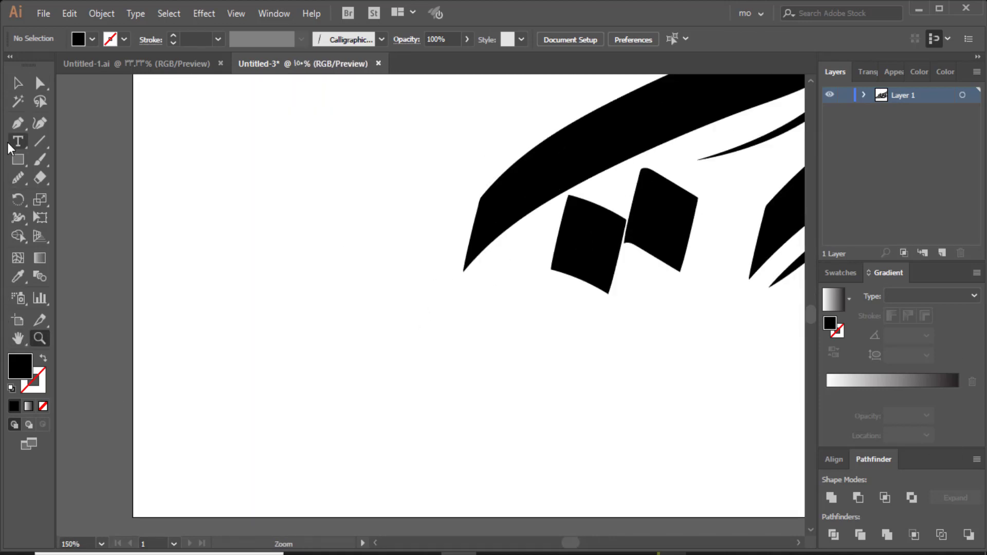
{"action": "key", "text": "p"}
{"action": "left_click", "coordinate": [548, 218]}
{"action": "left_click", "coordinate": [470, 276]}
{"action": "key", "text": "v"}
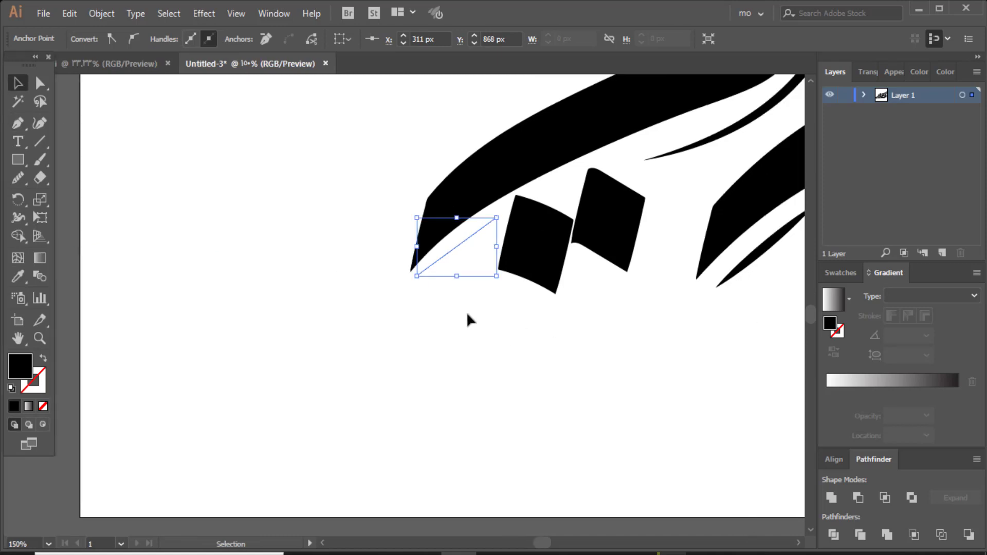
{"action": "left_click", "coordinate": [467, 315]}
Step: Give the short line beside the leftmost tail no fill and a black 4 pt stroke with the tapered elliptical width profile
{"action": "left_click", "coordinate": [459, 243]}
{"action": "left_click", "coordinate": [362, 41]}
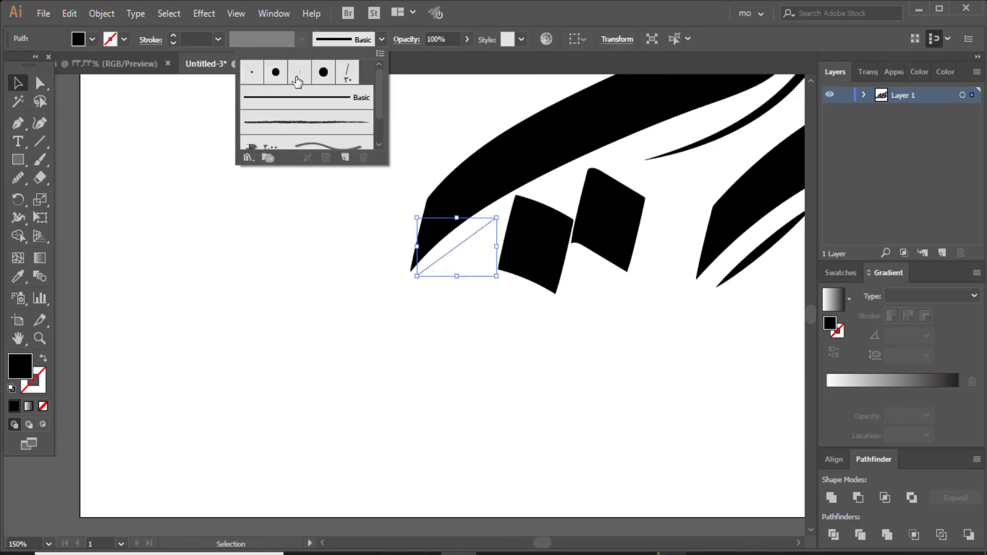
{"action": "left_click", "coordinate": [43, 358]}
{"action": "left_click", "coordinate": [262, 39]}
{"action": "left_click", "coordinate": [245, 93]}
{"action": "left_click", "coordinate": [174, 36]}
{"action": "left_click", "coordinate": [173, 36]}
{"action": "left_click", "coordinate": [173, 36]}
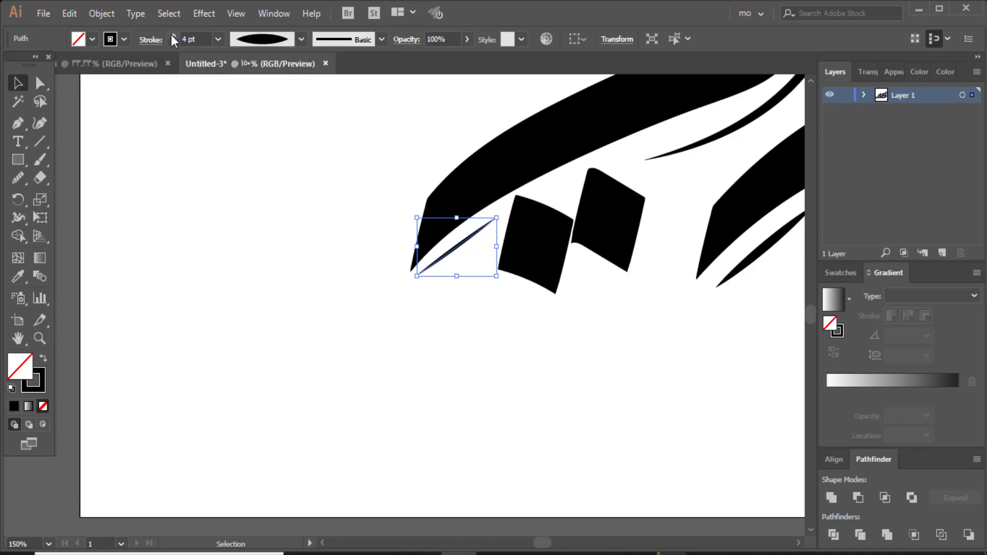
Step: Expand the short accent beside the leftmost tail into a filled shape and deselect it
{"action": "left_click", "coordinate": [101, 14]}
{"action": "left_click", "coordinate": [234, 172]}
{"action": "left_click", "coordinate": [220, 238]}
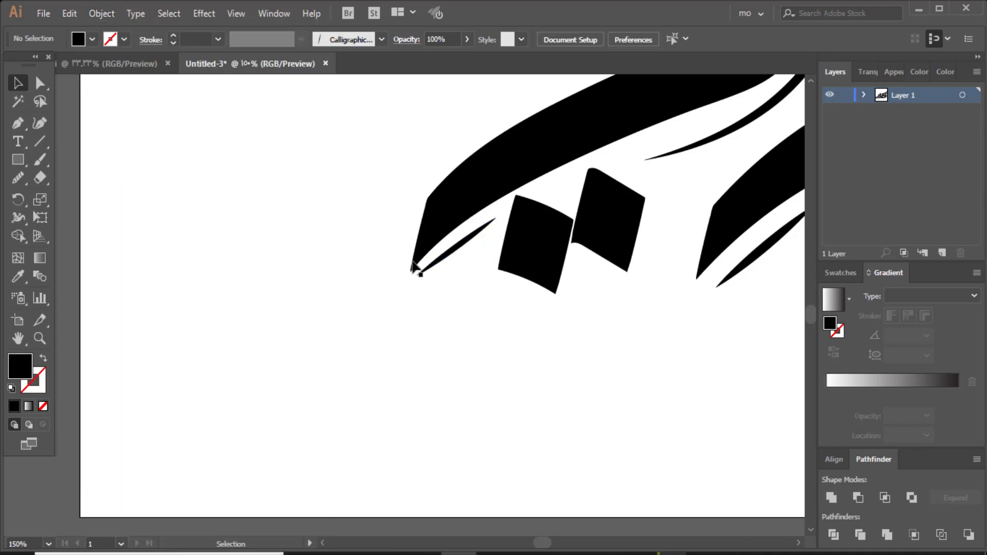
Step: Group all the thin accent shapes along the letters together
{"action": "key", "text": "ctrl+0"}
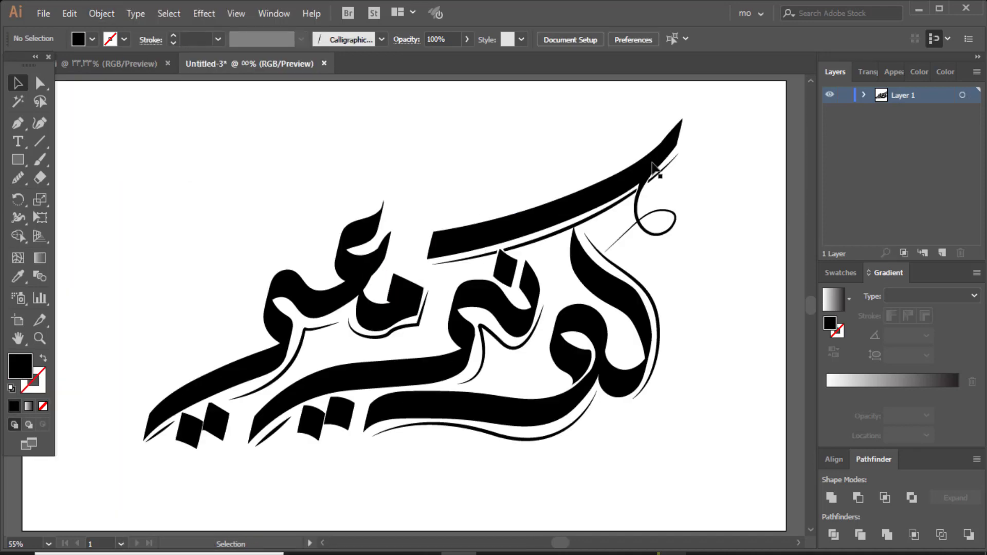
{"action": "left_click", "coordinate": [652, 163]}
{"action": "left_click", "coordinate": [556, 228]}
{"action": "left_click", "coordinate": [552, 236]}
{"action": "left_click", "coordinate": [661, 173], "text": "shift"}
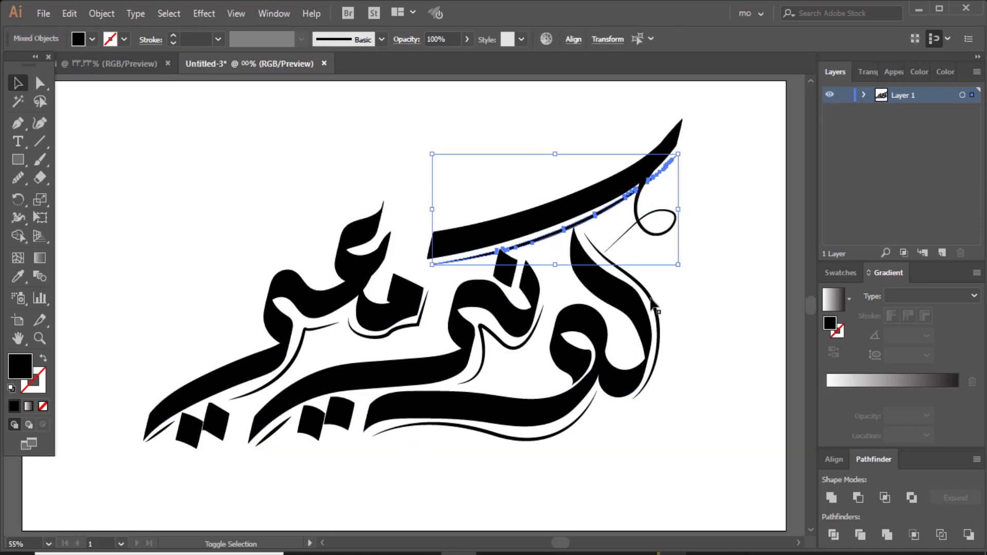
{"action": "left_click", "coordinate": [652, 304], "text": "shift"}
{"action": "left_click", "coordinate": [577, 422], "text": "shift"}
{"action": "left_click", "coordinate": [490, 337], "text": "shift"}
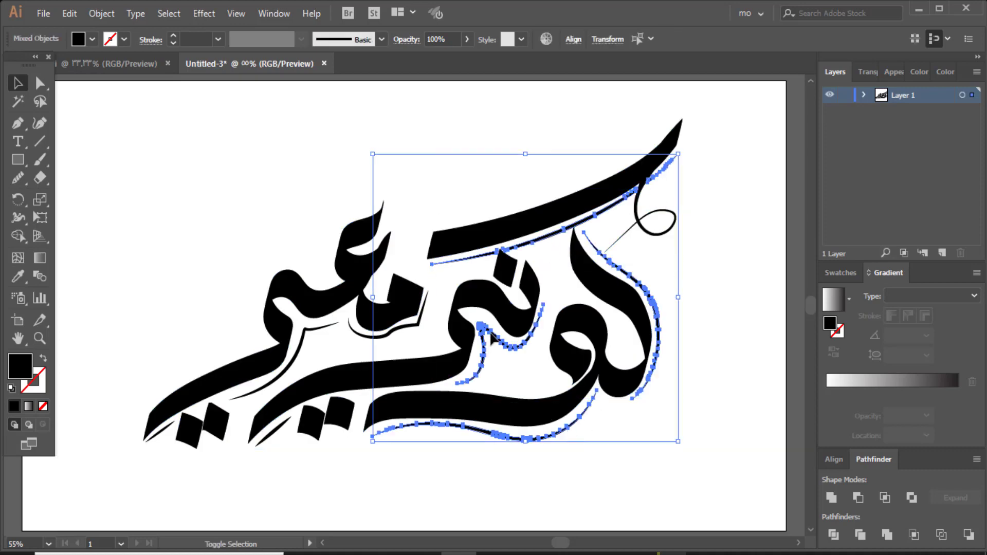
{"action": "left_click", "coordinate": [396, 332], "text": "shift"}
{"action": "left_click", "coordinate": [320, 333], "text": "shift"}
{"action": "left_click", "coordinate": [171, 428], "text": "shift"}
{"action": "left_click", "coordinate": [278, 434], "text": "shift"}
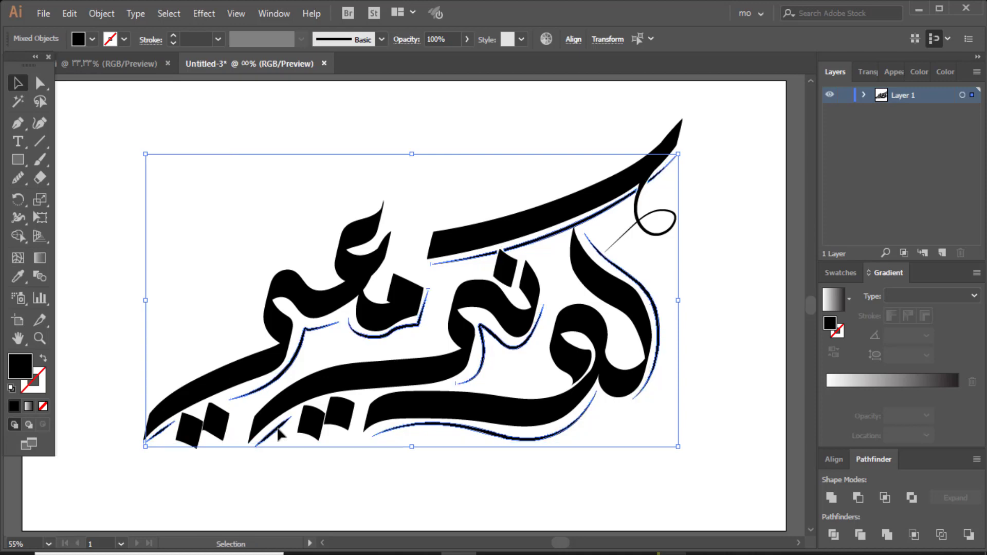
{"action": "key", "text": "ctrl+g"}
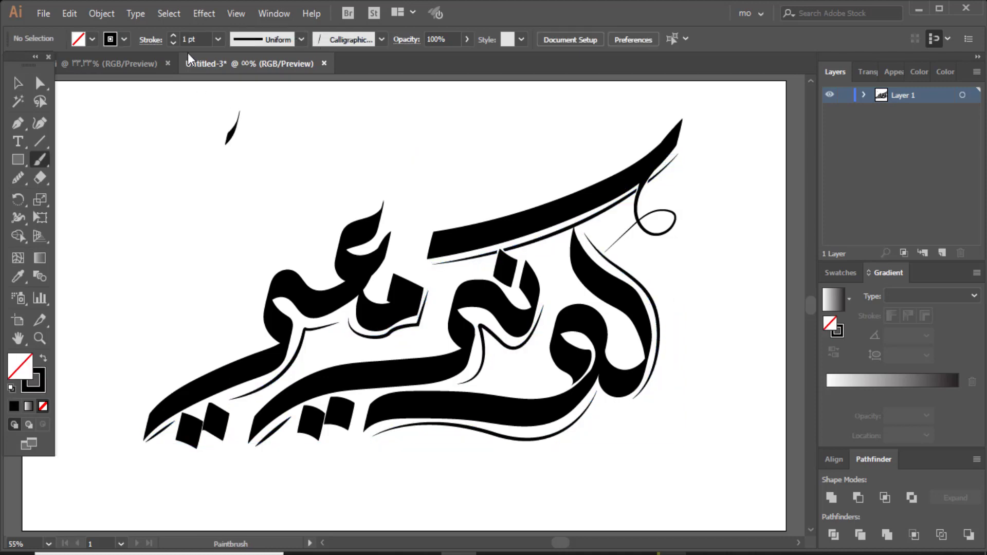
Step: Paint small diacritic marks in the gaps around the letters with the calligraphic Paintbrush at 0.5 pt
{"action": "left_click", "coordinate": [218, 39]}
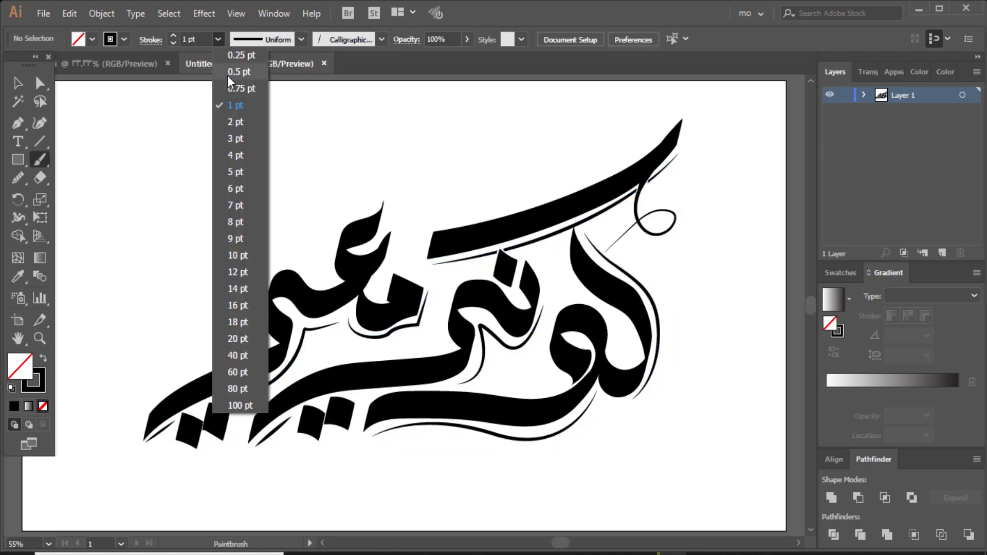
{"action": "left_click", "coordinate": [227, 76]}
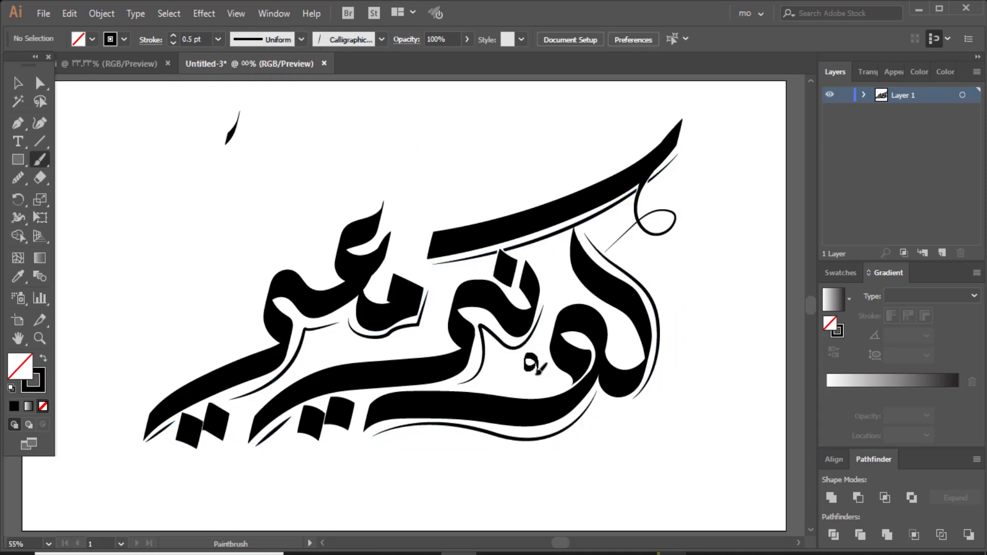
{"action": "left_click_drag", "start_coordinate": [537, 366], "coordinate": [497, 382]}
{"action": "left_click_drag", "start_coordinate": [559, 254], "coordinate": [563, 291]}
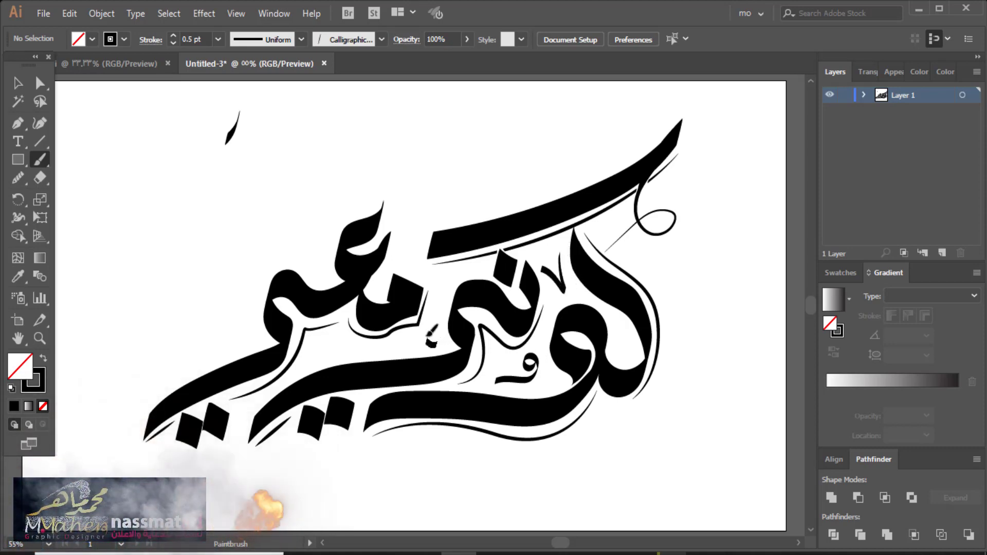
{"action": "left_click_drag", "start_coordinate": [400, 246], "coordinate": [416, 245]}
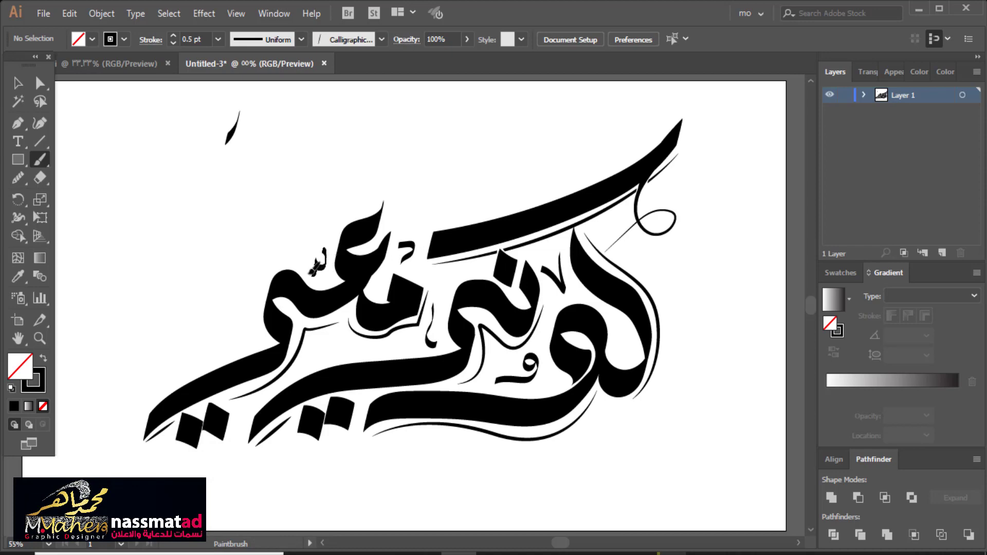
{"action": "left_click_drag", "start_coordinate": [312, 272], "coordinate": [307, 271]}
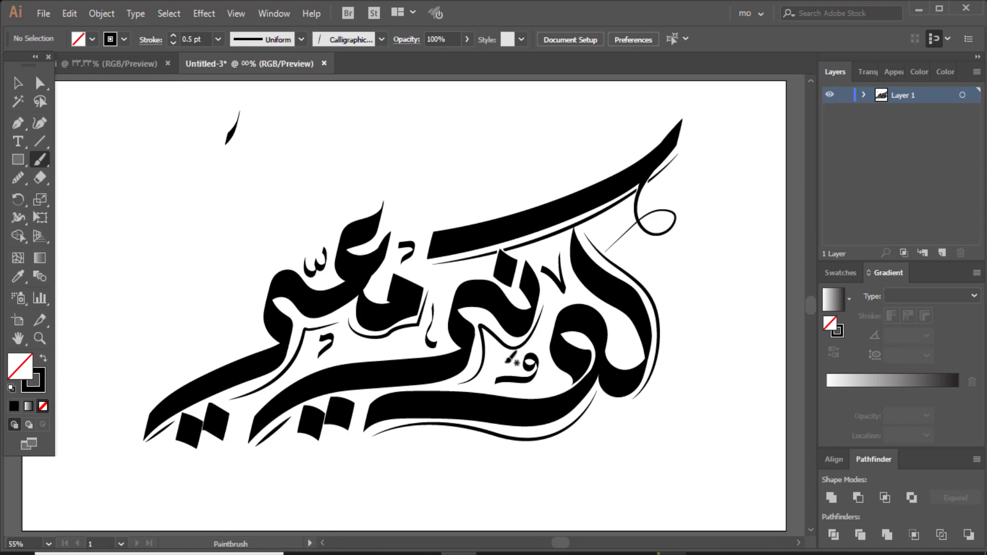
{"action": "left_click_drag", "start_coordinate": [488, 337], "coordinate": [498, 355]}
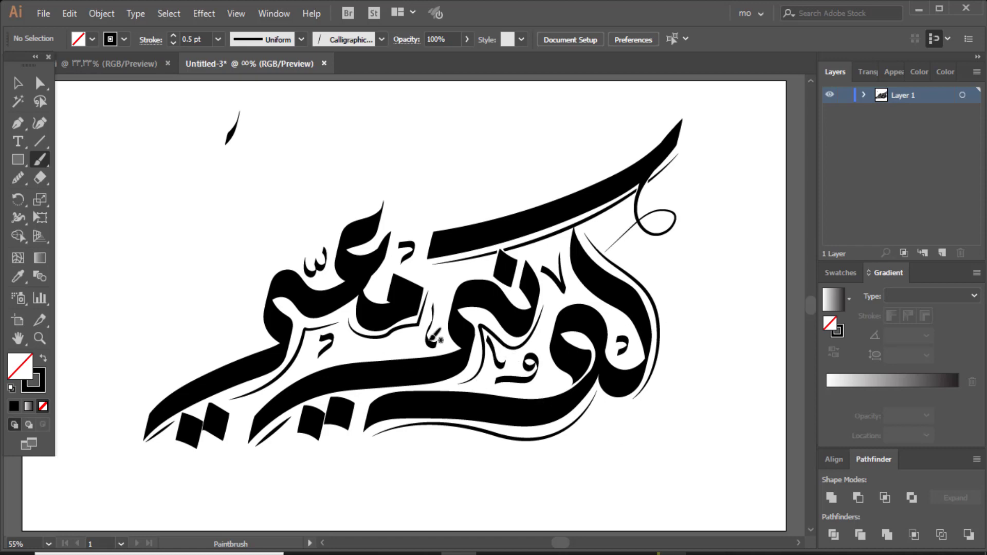
Step: Delete the stray test brush stroke in the empty area above the lettering
{"action": "left_click", "coordinate": [18, 83]}
{"action": "left_click", "coordinate": [232, 132]}
{"action": "key", "text": "Delete"}
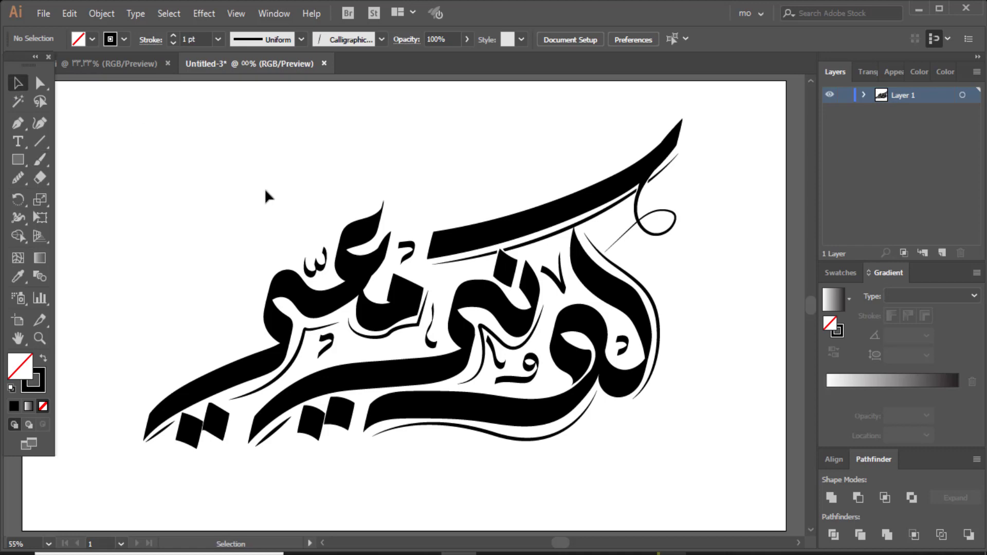
Step: Set the stroke weight of the small diacritic marks to 0.75 pt, one mark at a time, and deselect
{"action": "left_click", "coordinate": [533, 364]}
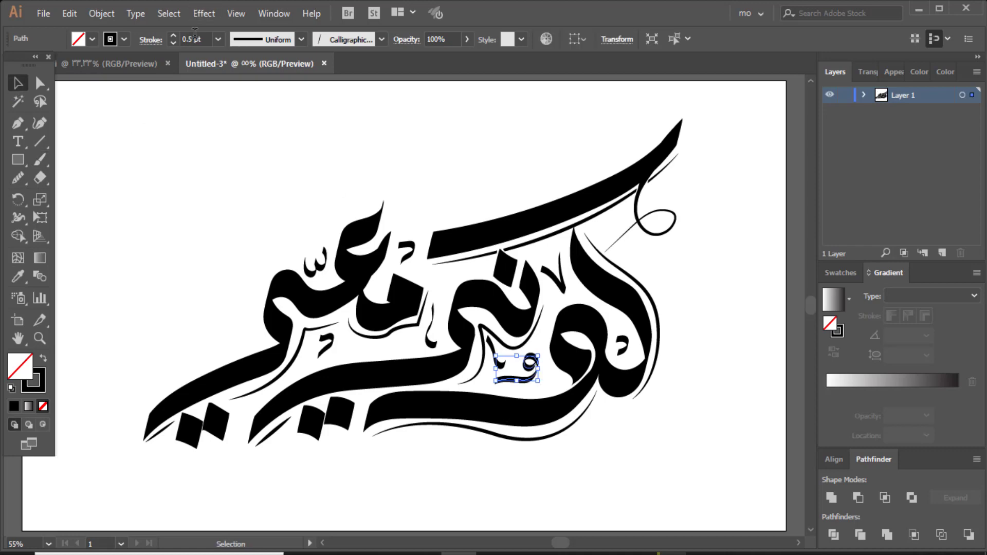
{"action": "left_click", "coordinate": [176, 35]}
{"action": "left_click", "coordinate": [562, 280]}
{"action": "left_click", "coordinate": [172, 35]}
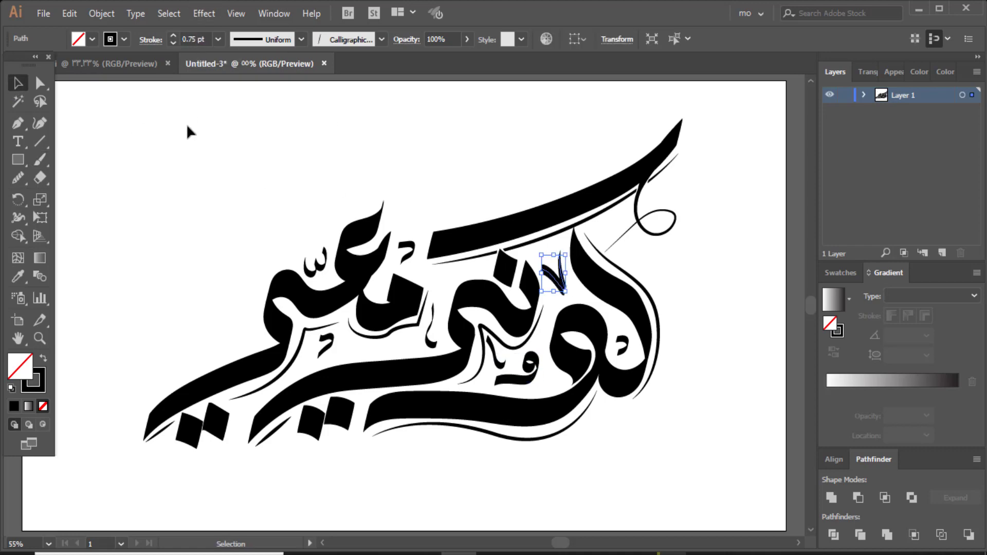
{"action": "left_click", "coordinate": [185, 155]}
{"action": "left_click", "coordinate": [630, 345]}
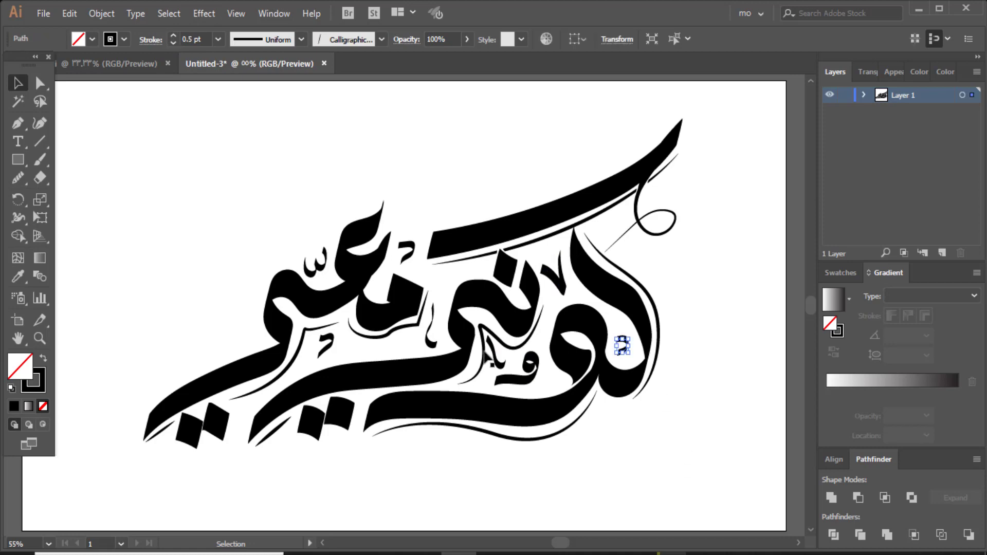
{"action": "left_click", "coordinate": [431, 329]}
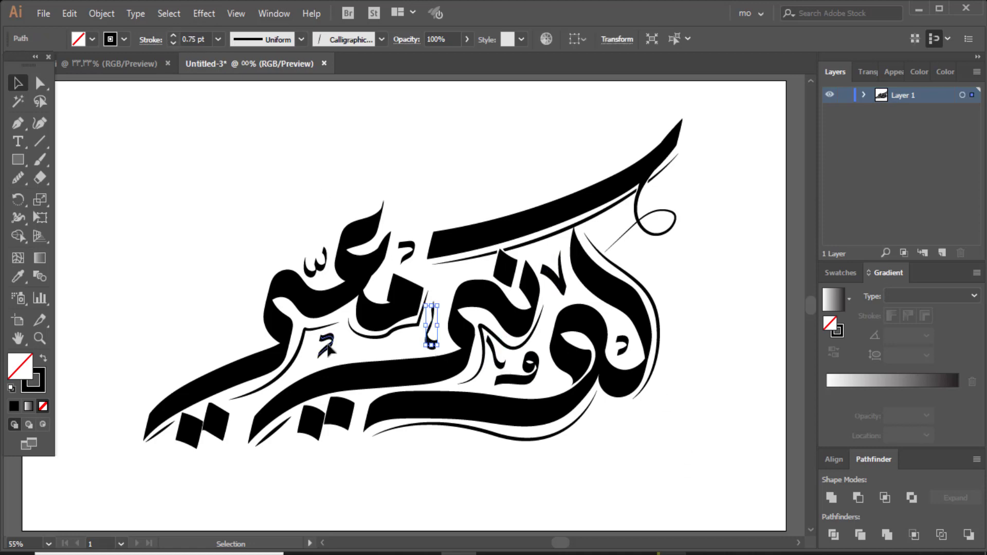
{"action": "left_click_drag", "start_coordinate": [327, 350], "coordinate": [408, 259]}
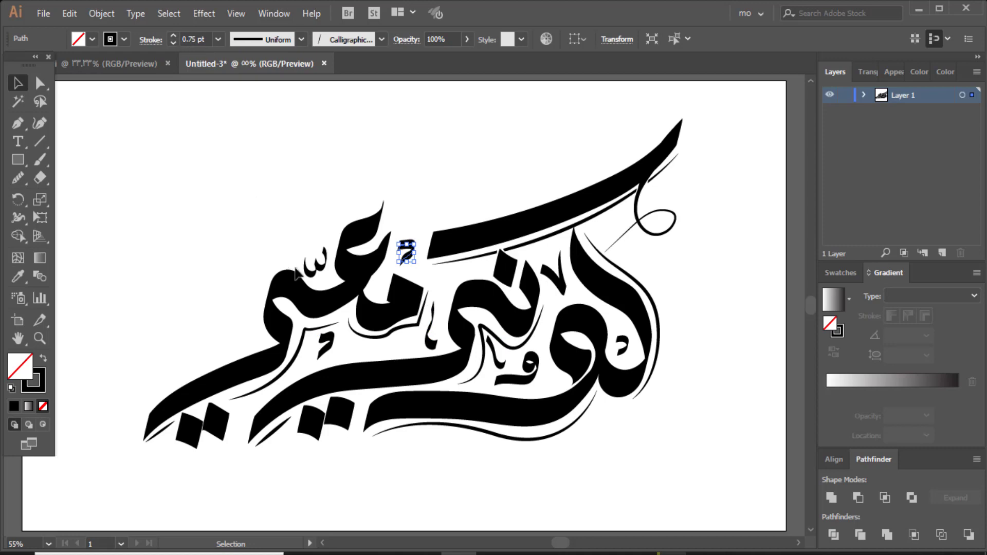
{"action": "left_click", "coordinate": [222, 182]}
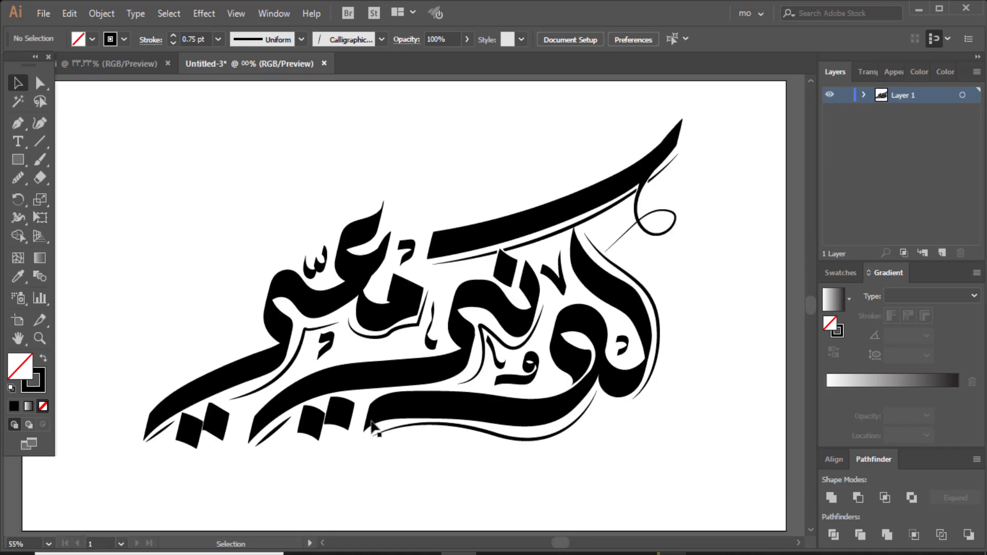
Step: Change the fill of the main lettering group to dark purple
{"action": "left_click", "coordinate": [603, 195]}
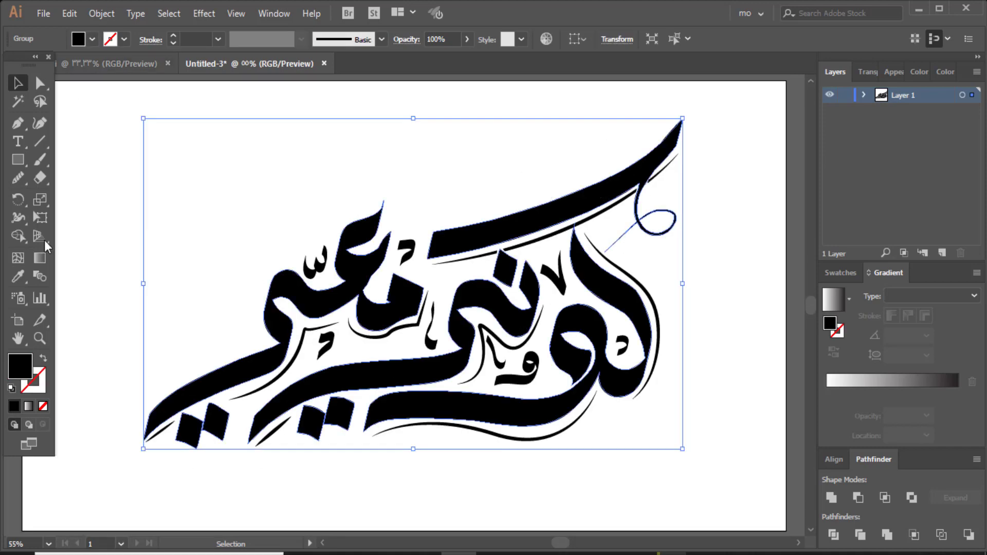
{"action": "double_click", "coordinate": [15, 373]}
{"action": "left_click", "coordinate": [738, 363]}
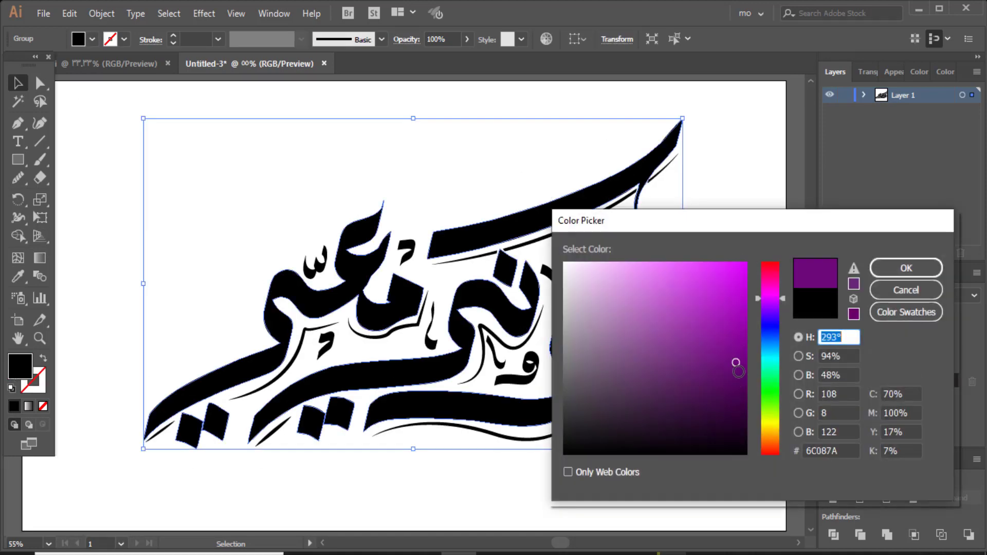
{"action": "left_click_drag", "start_coordinate": [738, 371], "coordinate": [738, 377]}
{"action": "left_click", "coordinate": [907, 268]}
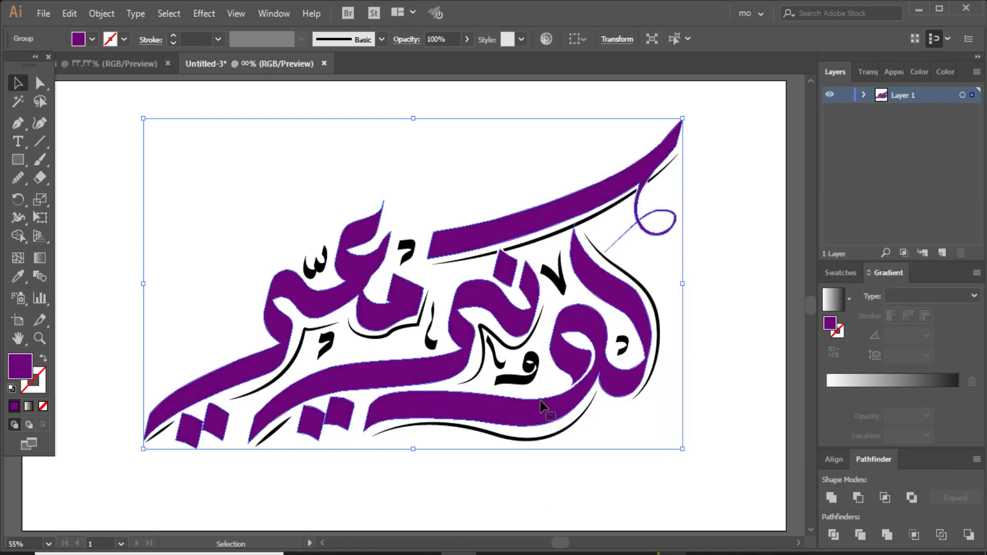
Step: Recolour the thin accent group with the lettering's sampled dark purple, lighten the purple slightly, and deselect
{"action": "left_click", "coordinate": [547, 442]}
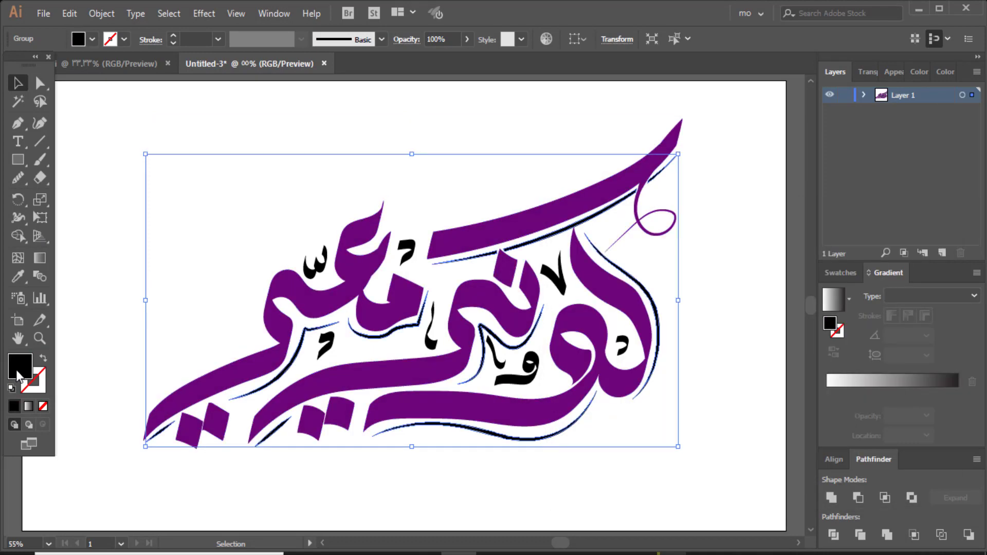
{"action": "left_click", "coordinate": [18, 278]}
{"action": "left_click", "coordinate": [210, 386]}
{"action": "double_click", "coordinate": [22, 373]}
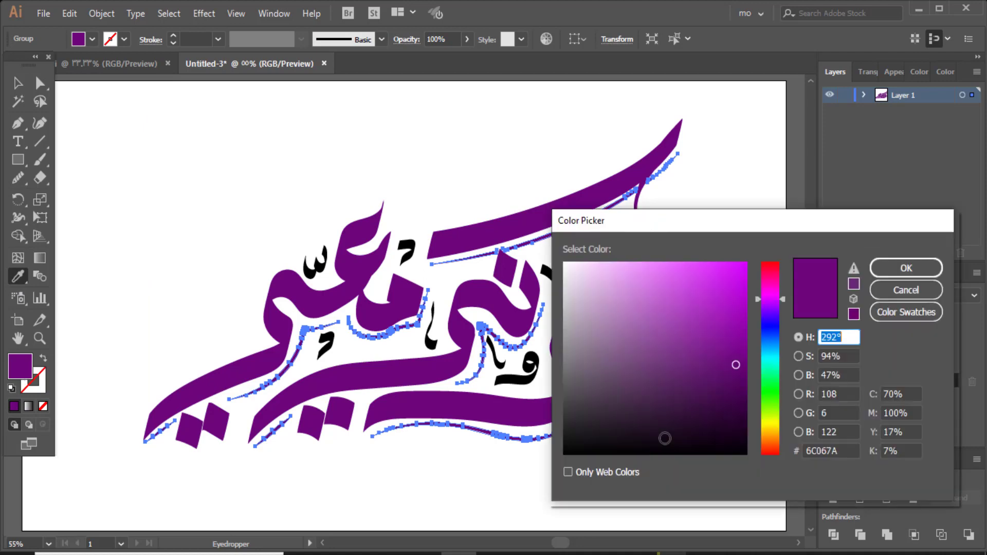
{"action": "left_click_drag", "start_coordinate": [712, 355], "coordinate": [709, 336]}
{"action": "left_click", "coordinate": [906, 268]}
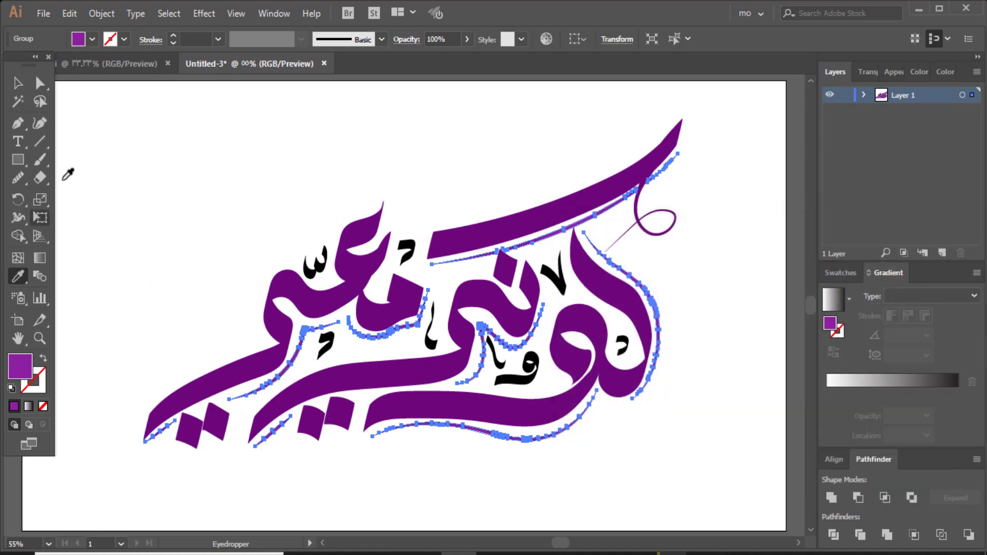
{"action": "left_click", "coordinate": [20, 84]}
{"action": "left_click", "coordinate": [110, 173]}
Step: Brighten the fill of the thin accent group in two passes to light violet C860E2, and deselect
{"action": "left_click", "coordinate": [286, 373]}
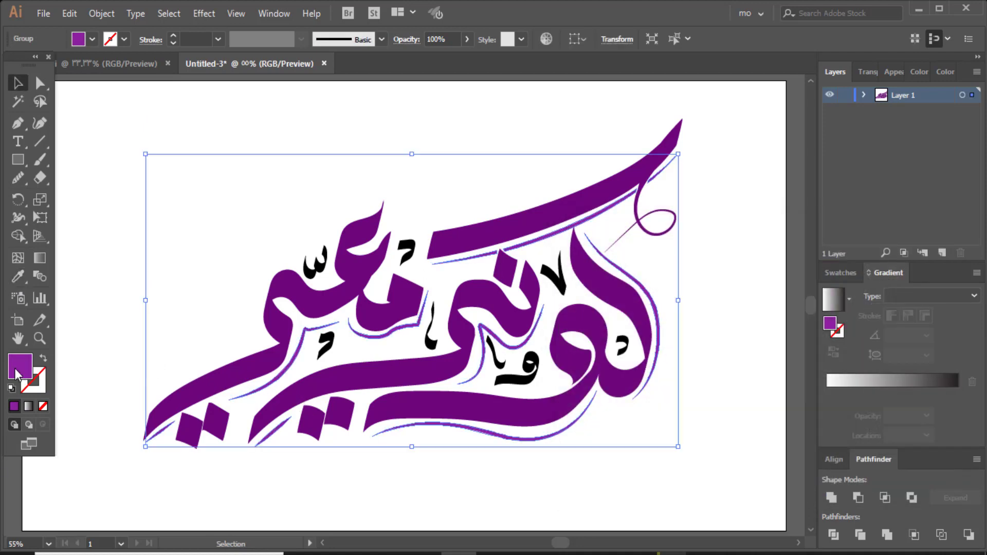
{"action": "double_click", "coordinate": [17, 374]}
{"action": "left_click", "coordinate": [693, 314]}
{"action": "left_click", "coordinate": [906, 268]}
{"action": "left_click", "coordinate": [197, 293]}
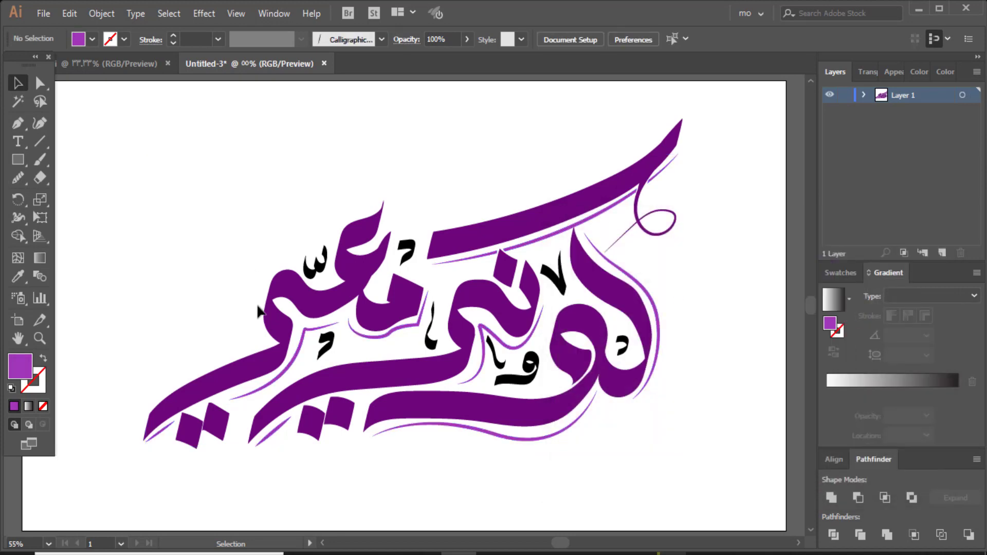
{"action": "left_click", "coordinate": [307, 369]}
{"action": "double_click", "coordinate": [20, 366]}
{"action": "left_click", "coordinate": [668, 283]}
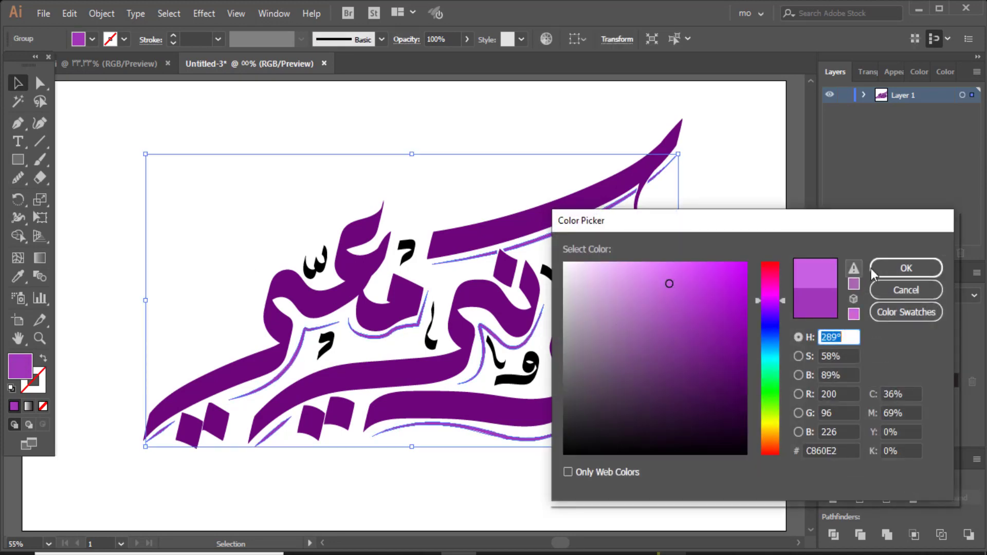
{"action": "left_click", "coordinate": [906, 268]}
{"action": "left_click", "coordinate": [215, 253]}
Step: Select all the black diacritic marks around the letters together and expand their appearance into filled shapes
{"action": "left_click", "coordinate": [522, 378]}
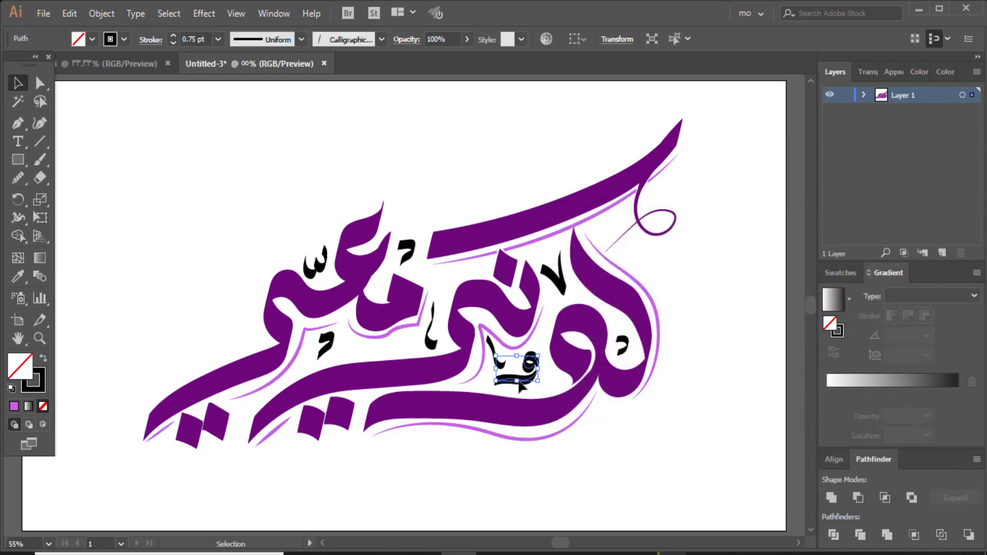
{"action": "left_click", "coordinate": [498, 360], "text": "shift"}
{"action": "left_click", "coordinate": [564, 289], "text": "shift"}
{"action": "left_click", "coordinate": [623, 347], "text": "shift"}
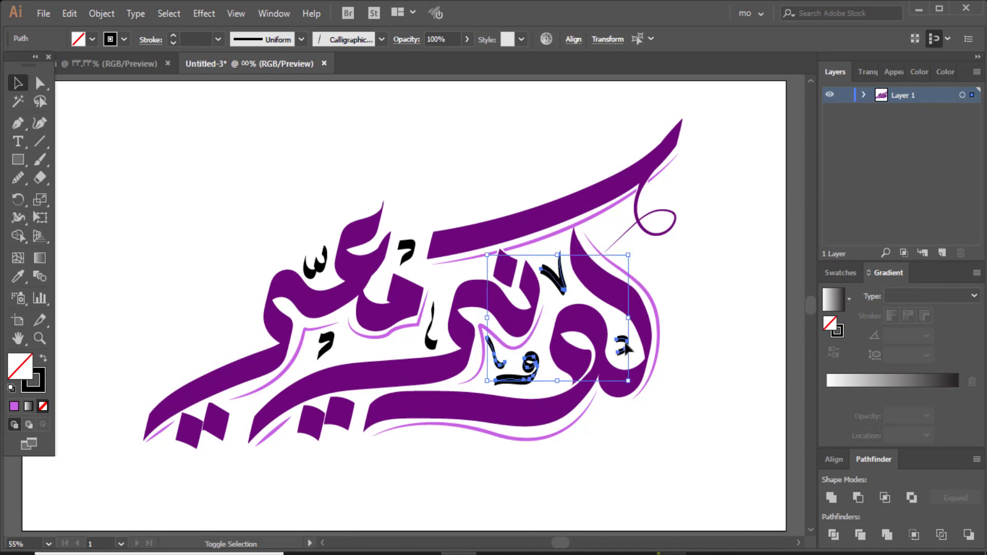
{"action": "left_click", "coordinate": [432, 342], "text": "shift"}
{"action": "left_click", "coordinate": [407, 247], "text": "shift"}
{"action": "left_click", "coordinate": [314, 267], "text": "shift"}
{"action": "left_click", "coordinate": [325, 344], "text": "shift"}
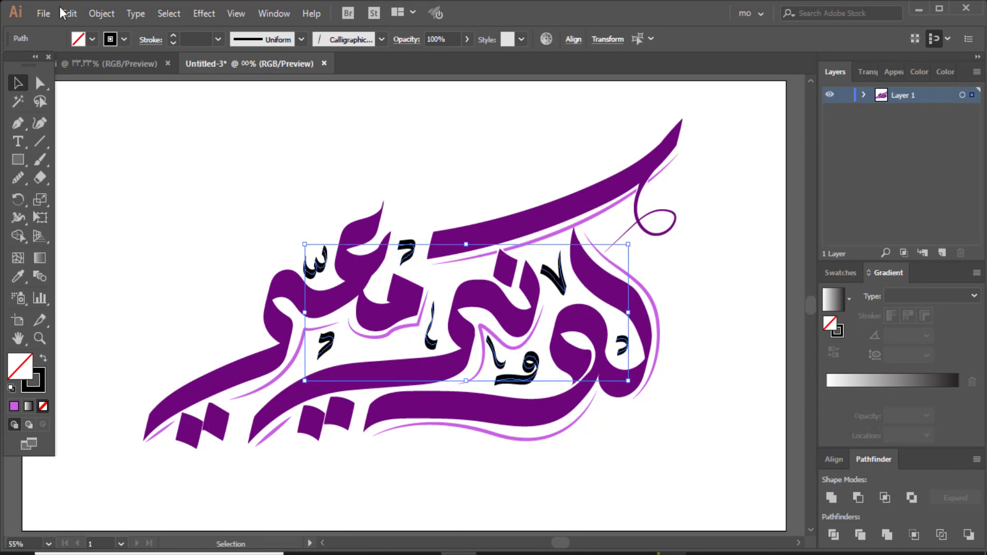
{"action": "left_click", "coordinate": [101, 14]}
{"action": "left_click", "coordinate": [159, 177]}
Step: Recolour the expanded diacritic marks with the light violet sampled from the thin accents, and deselect
{"action": "left_click", "coordinate": [18, 279]}
{"action": "left_click", "coordinate": [299, 343]}
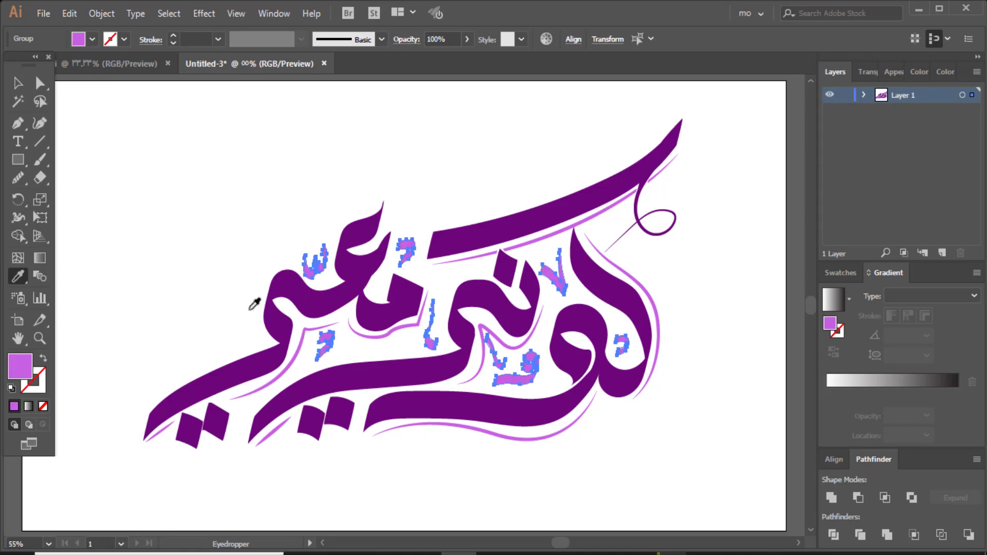
{"action": "left_click", "coordinate": [12, 84]}
{"action": "left_click", "coordinate": [76, 139]}
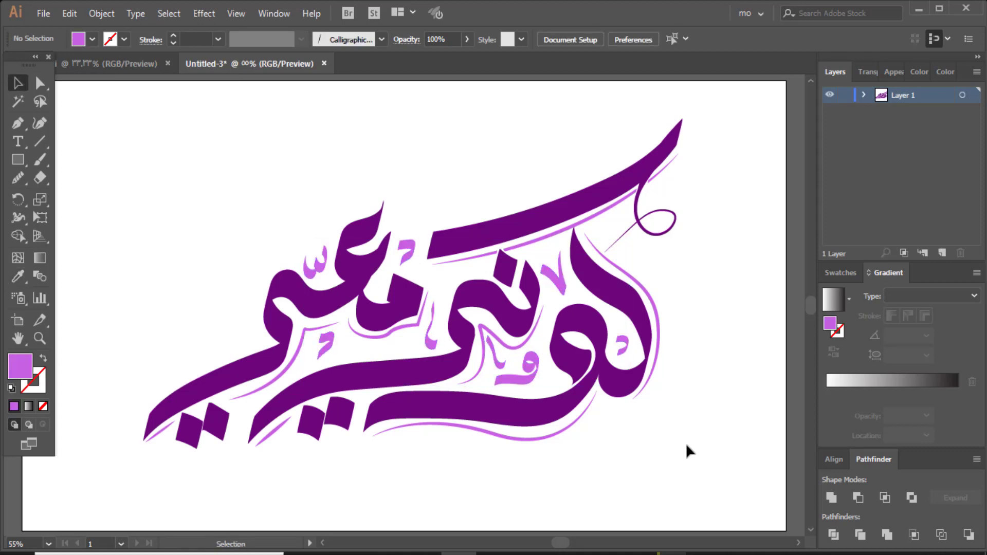
{"action": "left_click", "coordinate": [263, 370]}
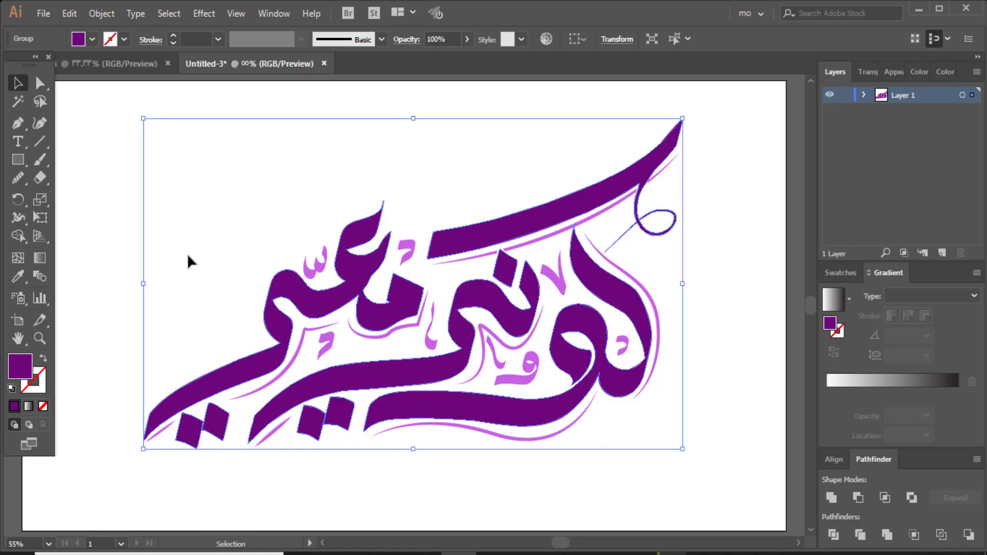
{"action": "key", "text": "ctrl+z"}
{"action": "left_click", "coordinate": [70, 13]}
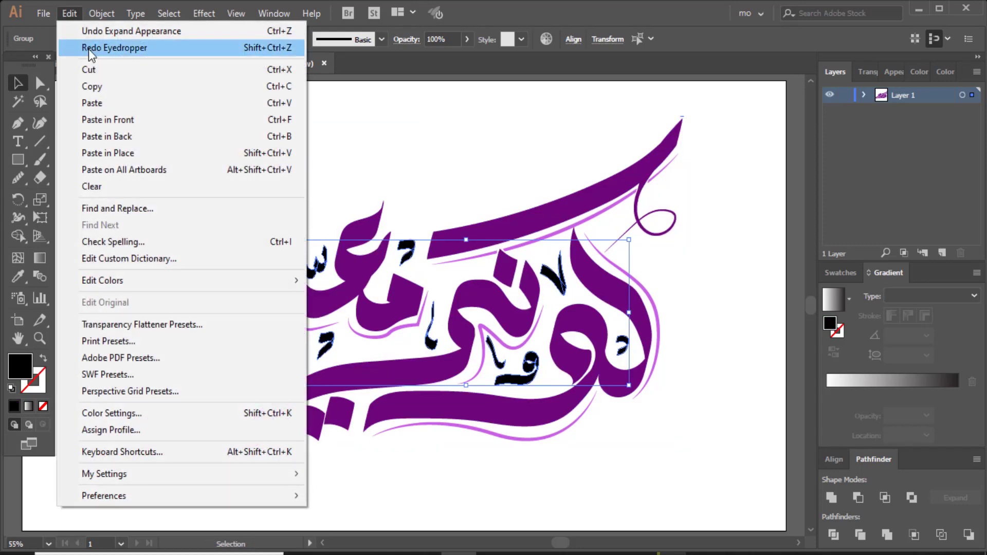
{"action": "left_click", "coordinate": [89, 49]}
Step: Copy the dark purple main lettering group and paste the copy directly behind it
{"action": "left_click", "coordinate": [360, 373]}
{"action": "left_click", "coordinate": [255, 378]}
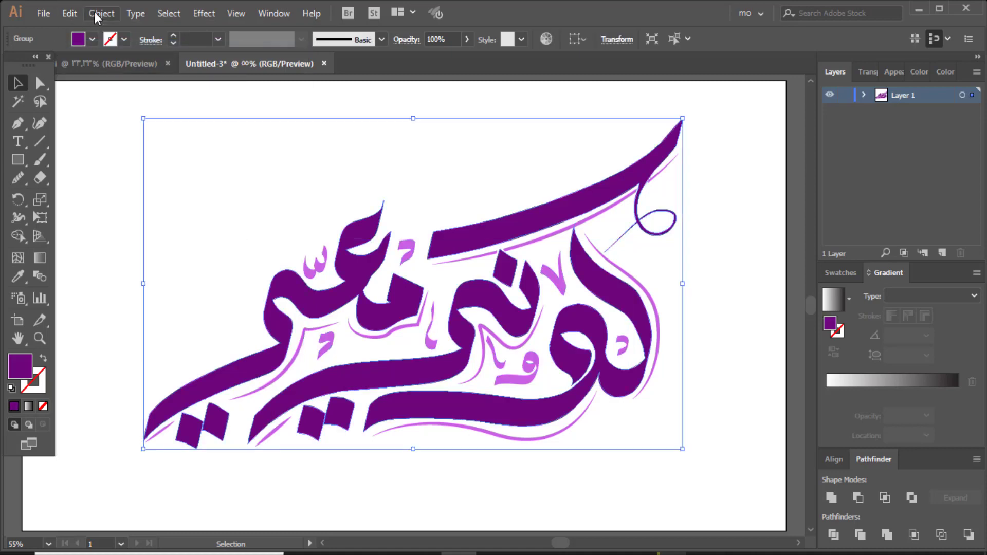
{"action": "left_click", "coordinate": [69, 13]}
{"action": "left_click", "coordinate": [87, 82]}
{"action": "left_click", "coordinate": [82, 17]}
{"action": "left_click", "coordinate": [154, 137]}
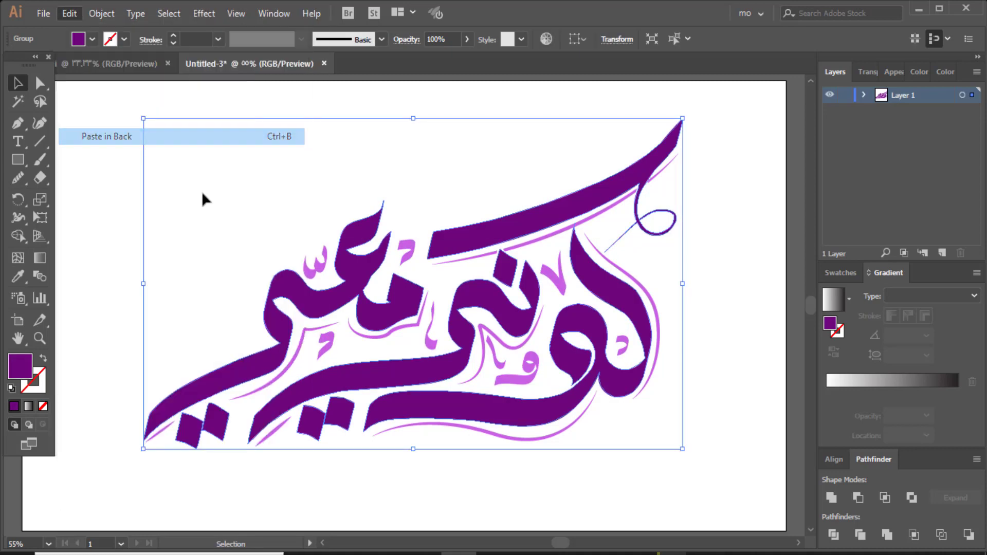
Step: Nudge the pasted back copy of the lettering five steps to the right and two steps down
{"action": "key", "text": "Right"}
{"action": "key", "text": "Right"}
{"action": "key", "text": "Right"}
{"action": "key", "text": "Right"}
{"action": "key", "text": "Right"}
{"action": "key", "text": "Down"}
{"action": "key", "text": "Down"}
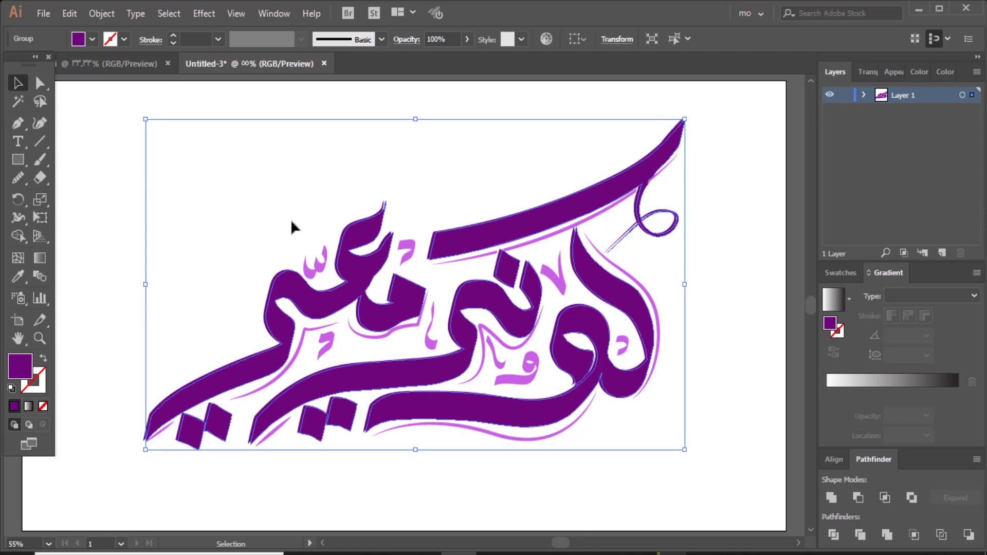
Step: Change the fill of the offset lettering copy to a very light grey swatch
{"action": "left_click", "coordinate": [92, 39]}
{"action": "left_click", "coordinate": [90, 109]}
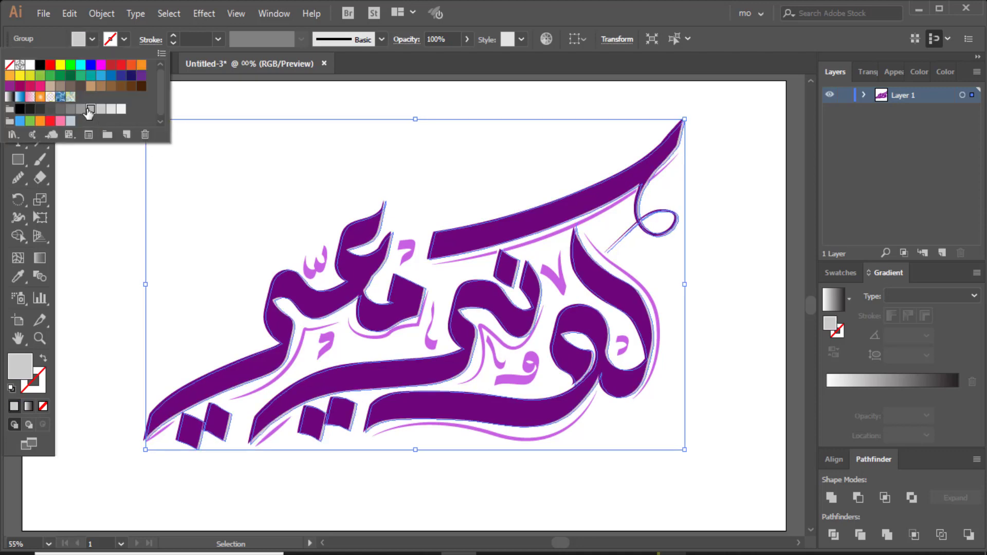
{"action": "left_click", "coordinate": [111, 109]}
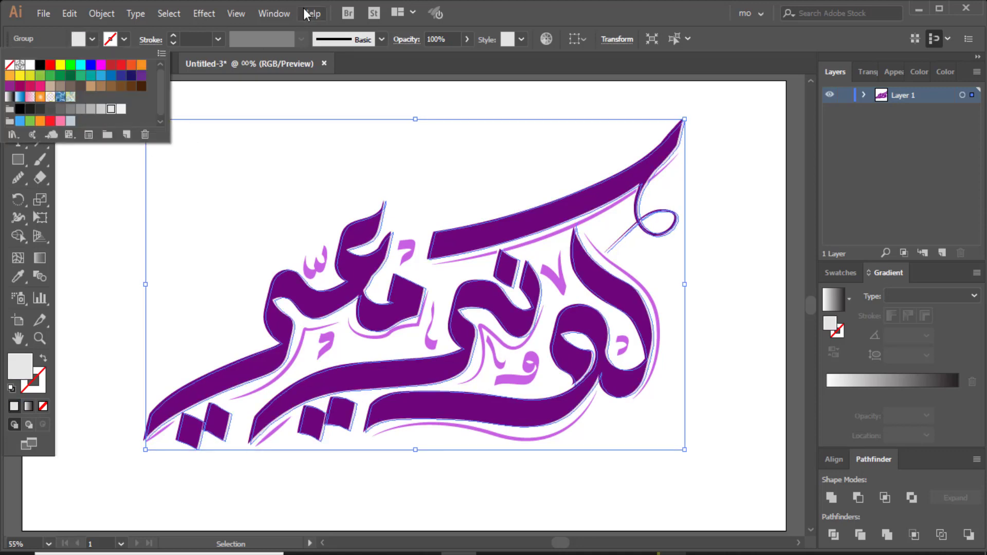
Step: Nudge the light grey lettering copy a further two steps down and four steps right, and deselect
{"action": "key", "text": "Down"}
{"action": "key", "text": "Down"}
{"action": "key", "text": "Right"}
{"action": "key", "text": "Right"}
{"action": "key", "text": "Right"}
{"action": "key", "text": "Right"}
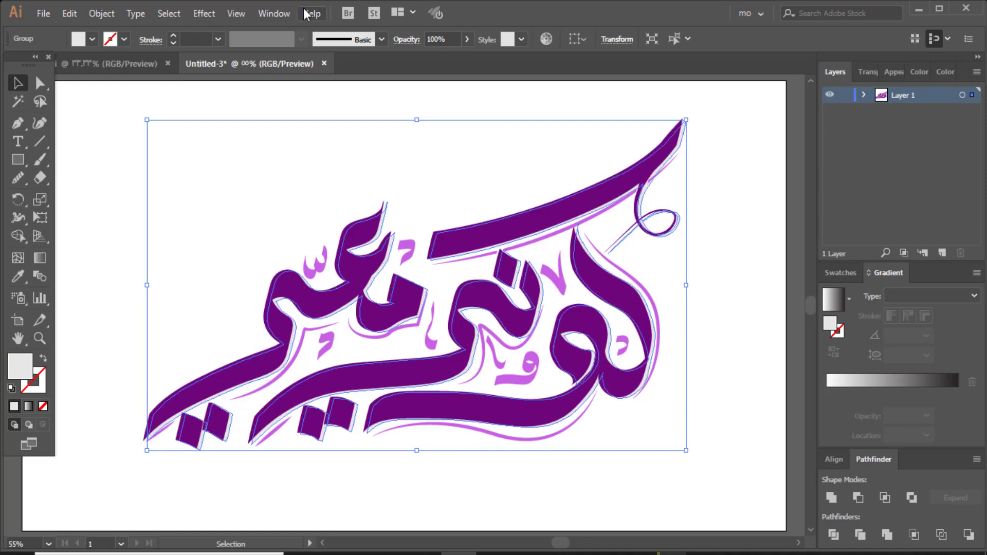
{"action": "left_click", "coordinate": [207, 205]}
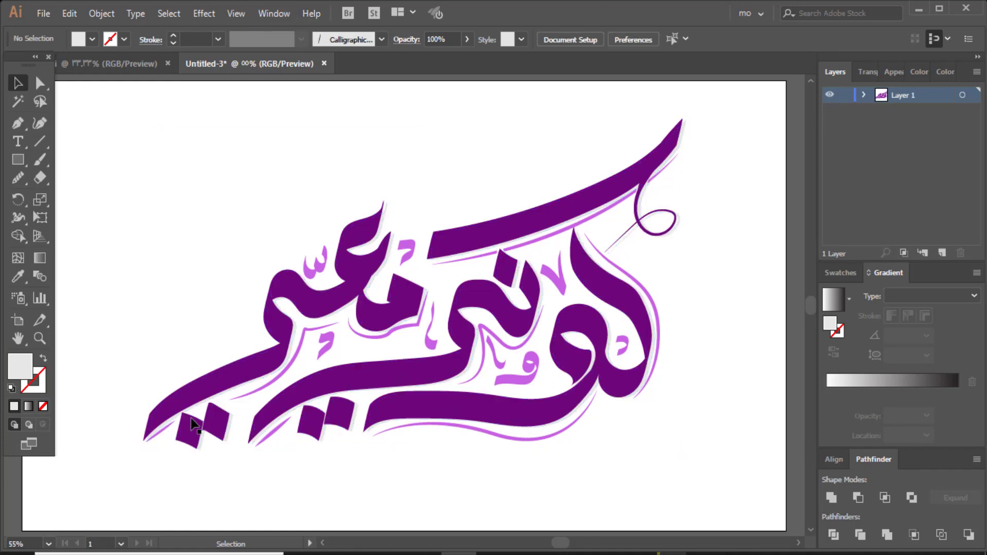
Step: Draw a light grey rectangle across most of the lettering and send it to the back
{"action": "left_click", "coordinate": [291, 339]}
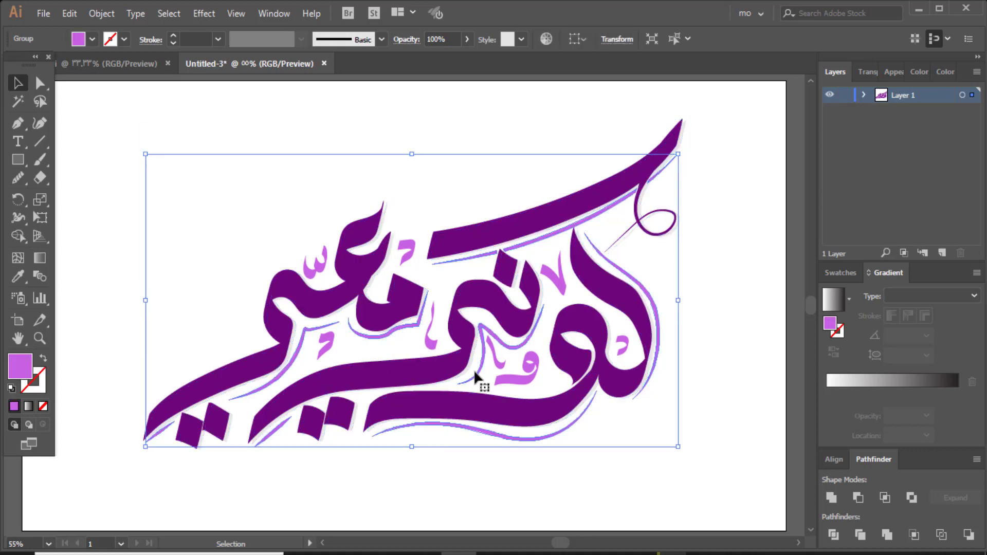
{"action": "left_click", "coordinate": [161, 382]}
{"action": "key", "text": "m"}
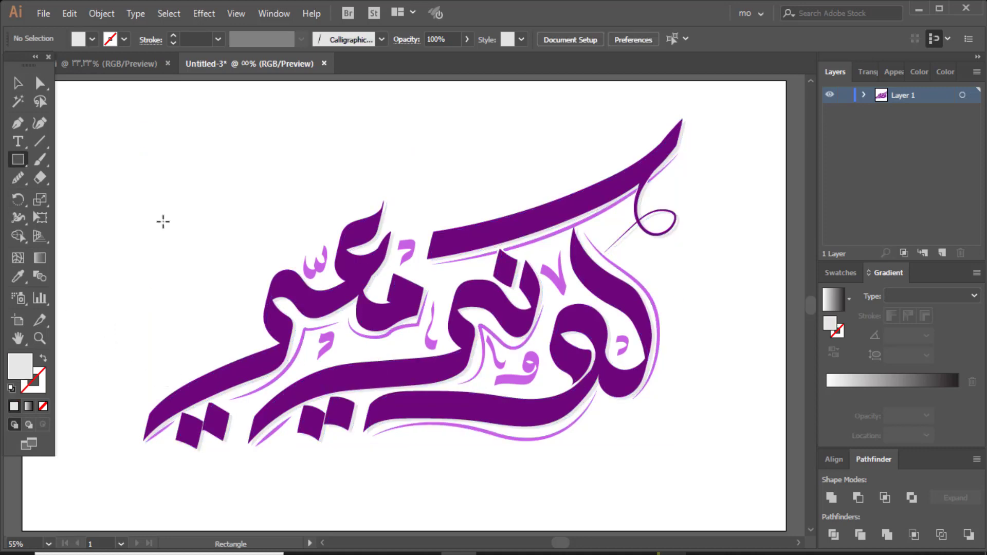
{"action": "left_click_drag", "start_coordinate": [177, 195], "coordinate": [661, 442]}
{"action": "right_click", "coordinate": [483, 294]}
{"action": "mouse_move", "coordinate": [523, 475]}
{"action": "left_click", "coordinate": [674, 504]}
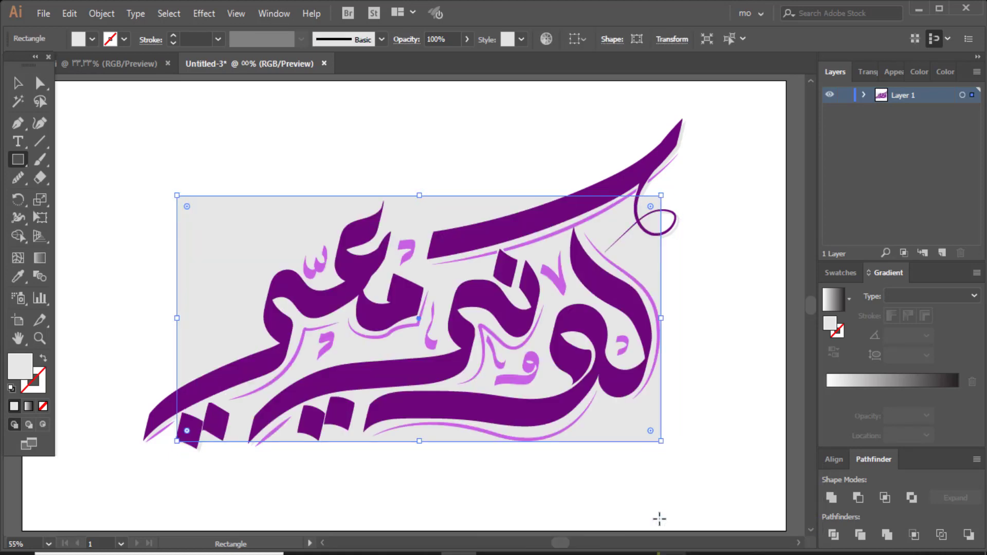
Step: Make the background rectangle shorter and paler grey, and tilt it a few degrees counter-clockwise behind the lettering
{"action": "key", "text": "v"}
{"action": "left_click", "coordinate": [657, 520]}
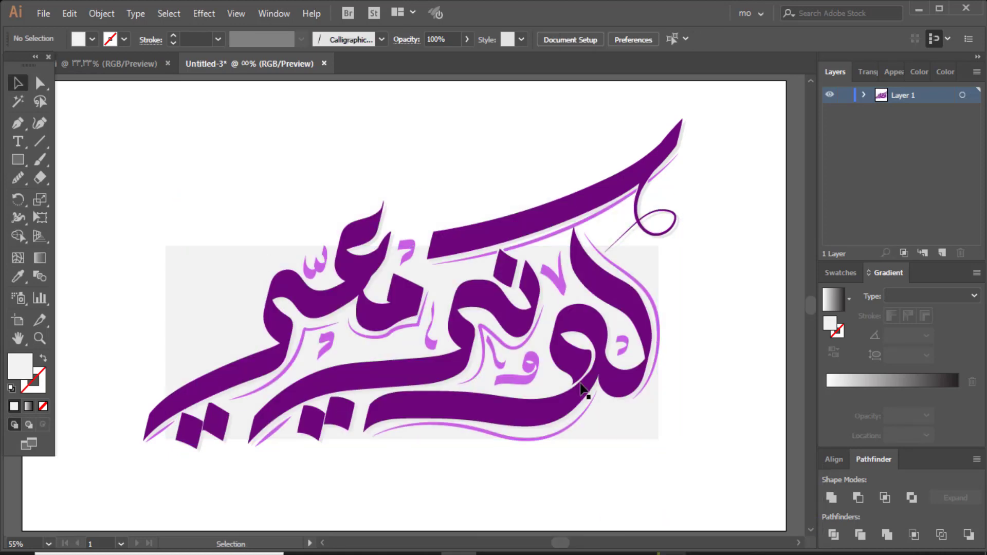
{"action": "left_click", "coordinate": [609, 418]}
{"action": "left_click_drag", "start_coordinate": [664, 447], "coordinate": [667, 423]}
{"action": "left_click", "coordinate": [532, 469]}
{"action": "left_click", "coordinate": [612, 425]}
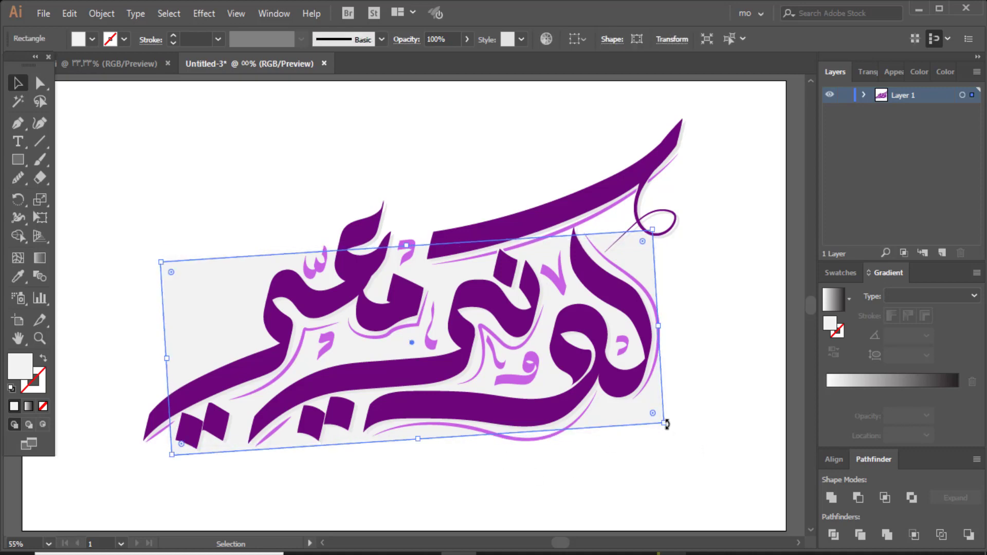
{"action": "left_click", "coordinate": [395, 446]}
Step: Try a Multiply drop shadow on the main lettering with 75% opacity, 1 px X and Y offsets and 5 px blur
{"action": "left_click", "coordinate": [423, 254]}
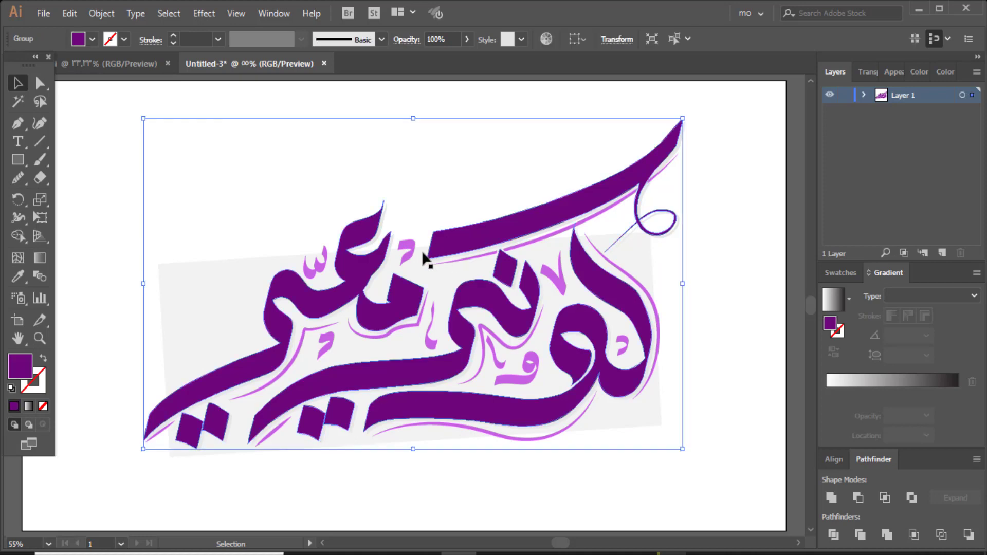
{"action": "left_click", "coordinate": [192, 14]}
{"action": "mouse_move", "coordinate": [288, 187]}
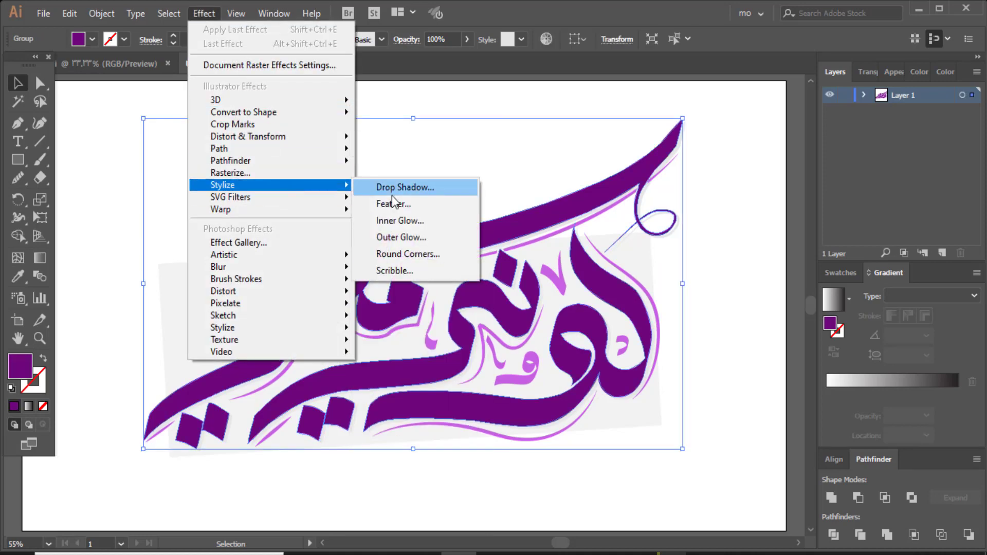
{"action": "left_click", "coordinate": [407, 188]}
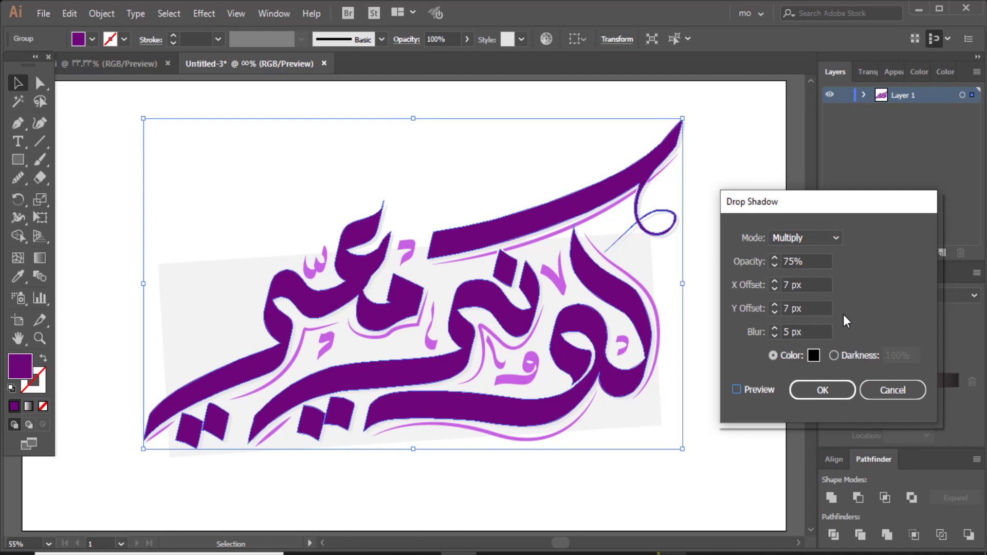
{"action": "key", "text": "alt+p"}
{"action": "double_click", "coordinate": [786, 308]}
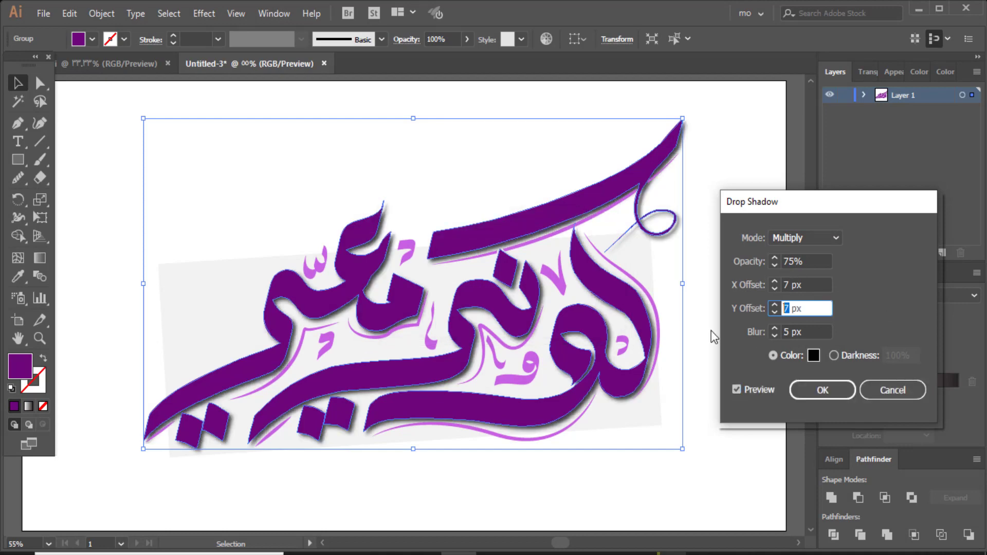
{"action": "type", "text": "1"}
{"action": "double_click", "coordinate": [787, 286]}
{"action": "left_click", "coordinate": [823, 390]}
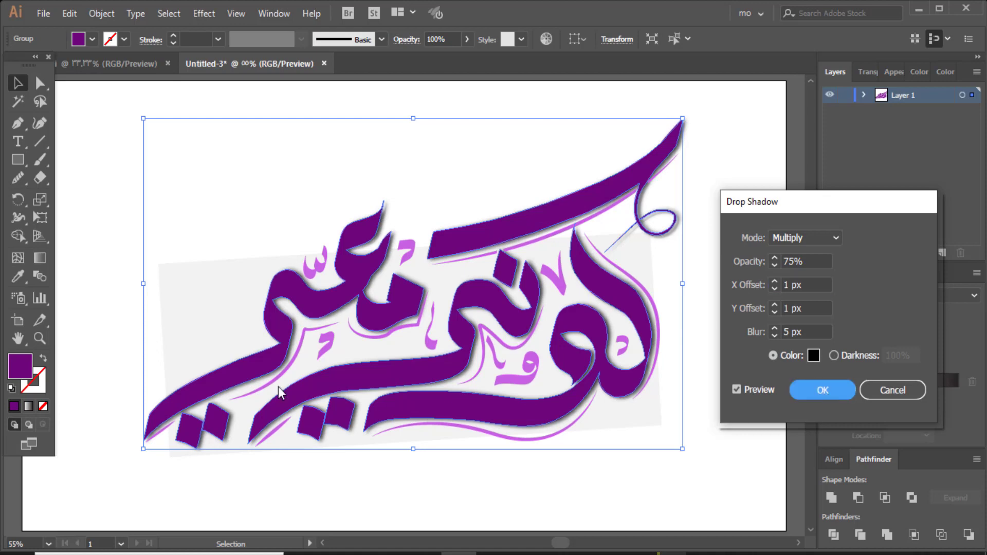
{"action": "key", "text": "Return"}
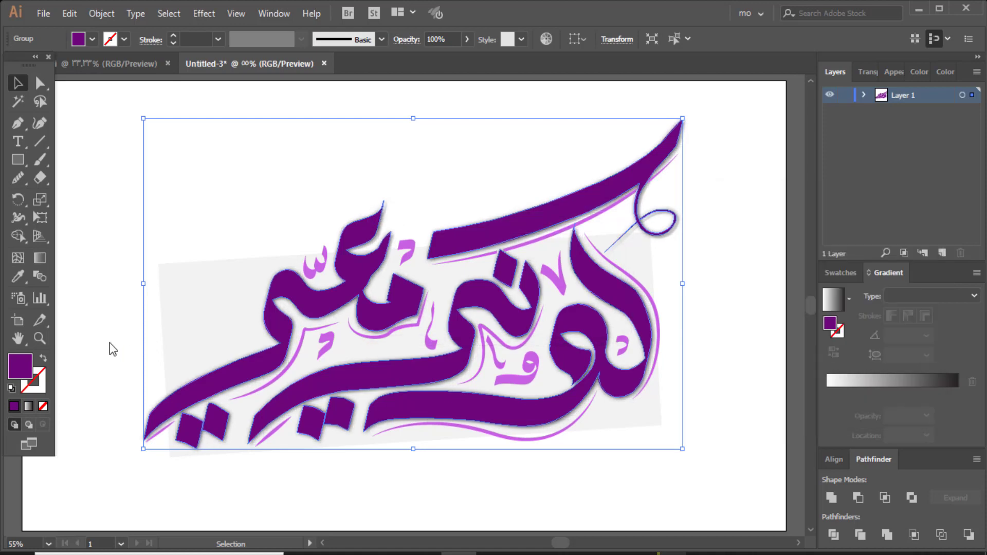
{"action": "left_click", "coordinate": [93, 348]}
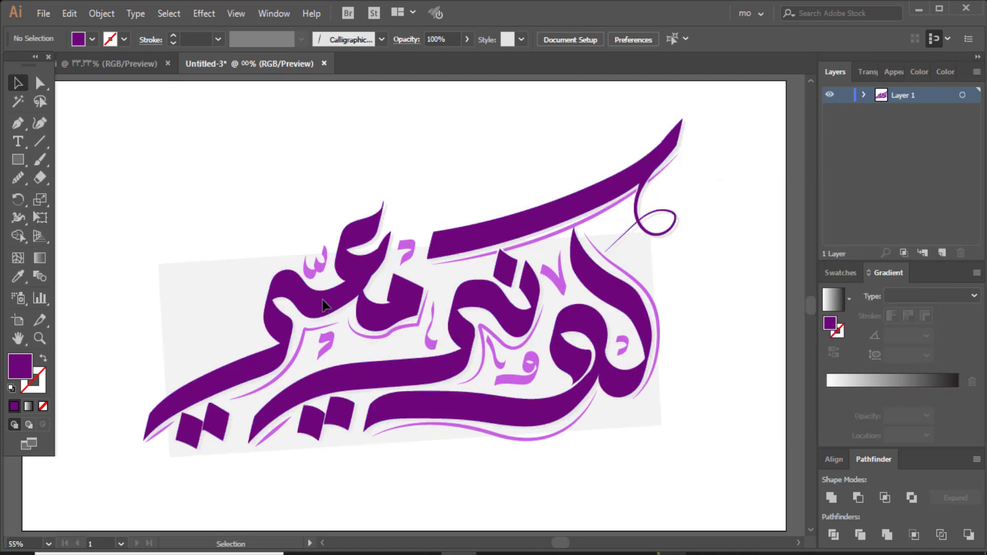
Step: Select the dark purple main lettering and paste the copied lettering directly in front of it
{"action": "left_click", "coordinate": [324, 306]}
{"action": "left_click", "coordinate": [93, 14]}
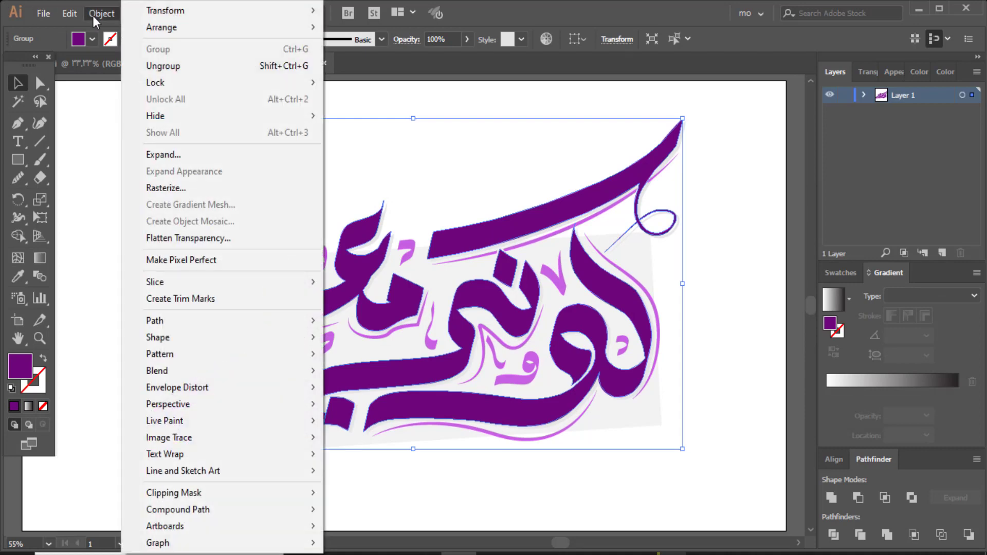
{"action": "mouse_move", "coordinate": [69, 13]}
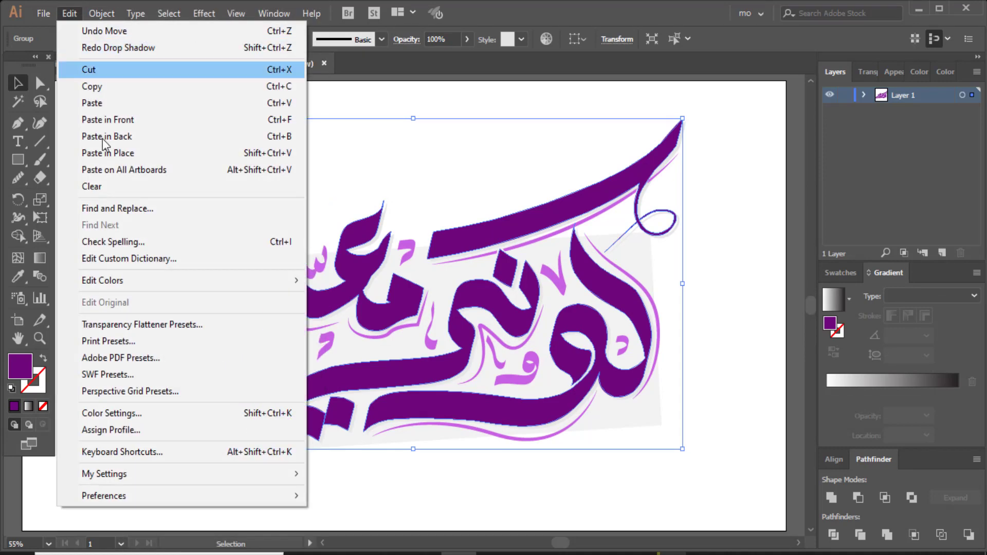
{"action": "left_click", "coordinate": [115, 127]}
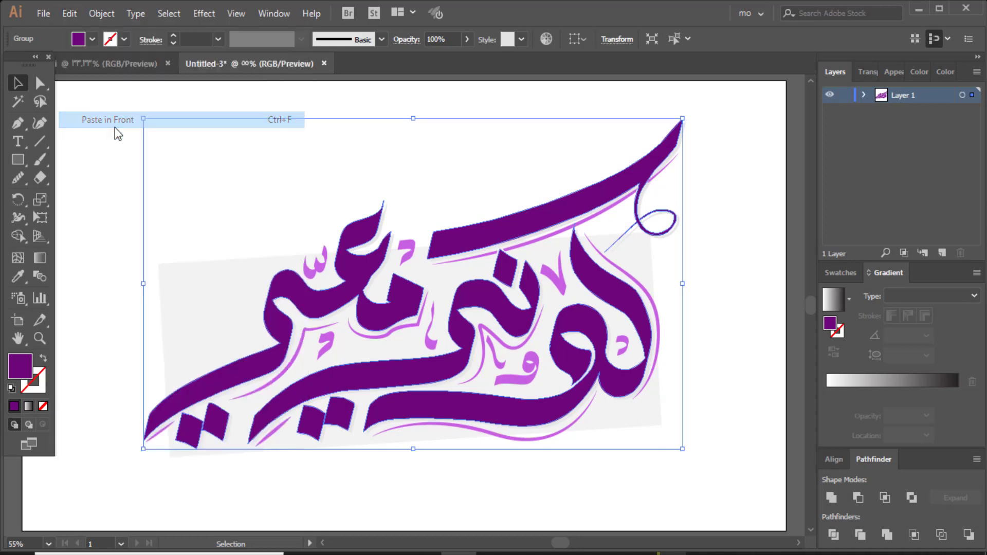
Step: Paste another copy of the main lettering in front and recolour it bright purple #BF1DDB
{"action": "left_click", "coordinate": [97, 16]}
{"action": "mouse_move", "coordinate": [69, 13]}
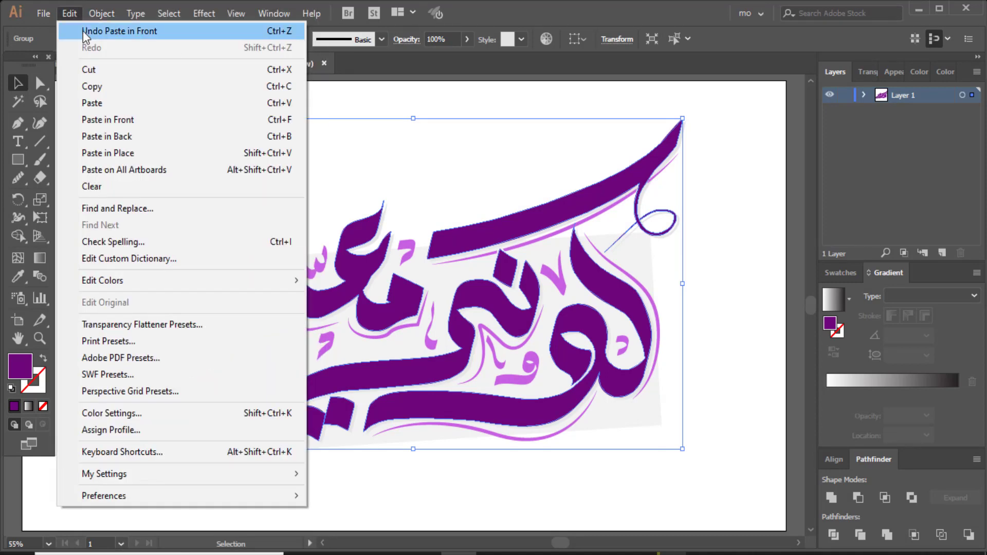
{"action": "left_click", "coordinate": [108, 128]}
{"action": "double_click", "coordinate": [30, 366]}
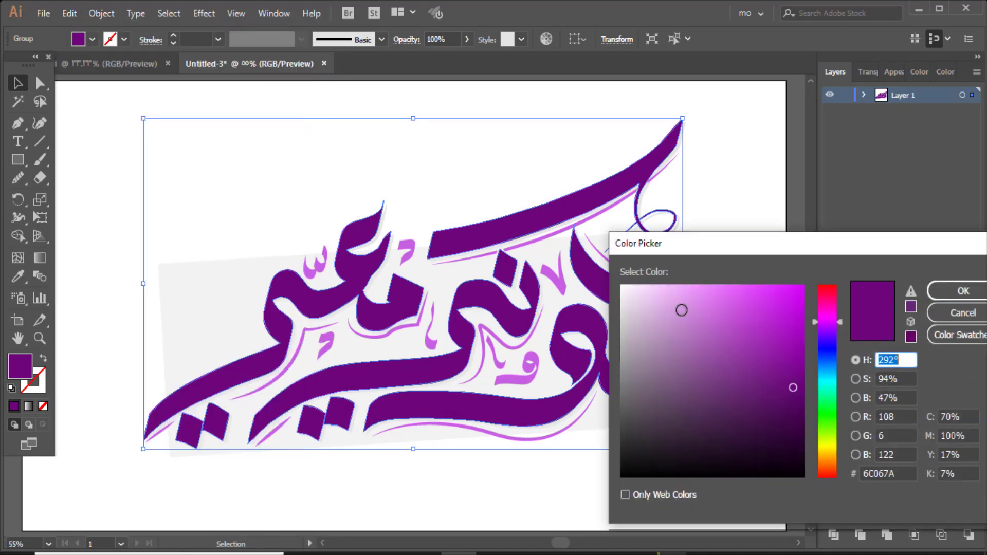
{"action": "left_click_drag", "start_coordinate": [761, 297], "coordinate": [778, 309]}
{"action": "left_click", "coordinate": [932, 298]}
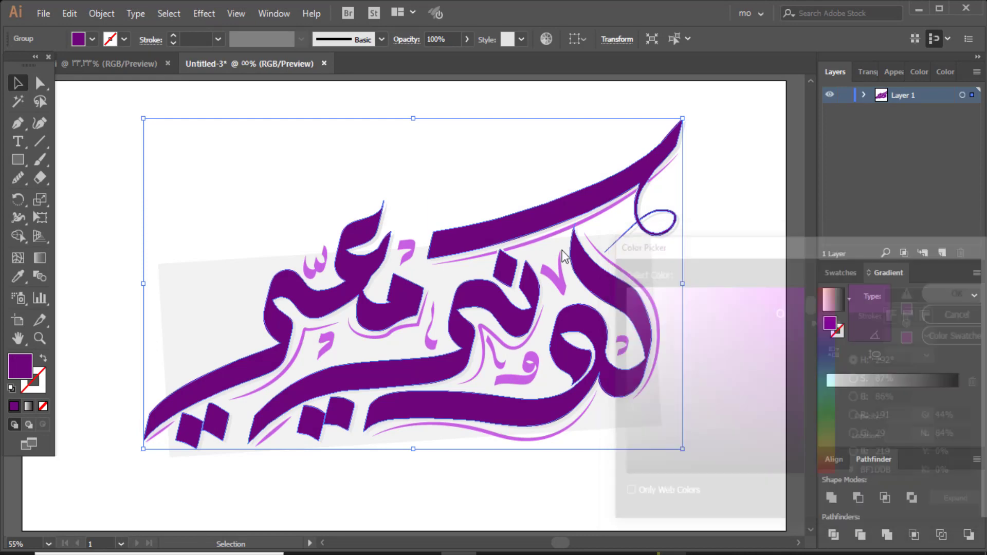
Step: Nudge the bright purple copy up and slightly left so the dark lettering shows beneath it as a lower edge
{"action": "key", "text": "Up"}
{"action": "key", "text": "Up"}
{"action": "key", "text": "Up"}
{"action": "key", "text": "Up"}
{"action": "key", "text": "Up"}
{"action": "key", "text": "Up"}
{"action": "key", "text": "Up"}
{"action": "key", "text": "Up"}
{"action": "key", "text": "Up"}
{"action": "key", "text": "Up"}
{"action": "key", "text": "Up"}
{"action": "key", "text": "Up"}
{"action": "key", "text": "Left"}
{"action": "key", "text": "Left"}
{"action": "key", "text": "Left"}
{"action": "key", "text": "Left"}
{"action": "key", "text": "Left"}
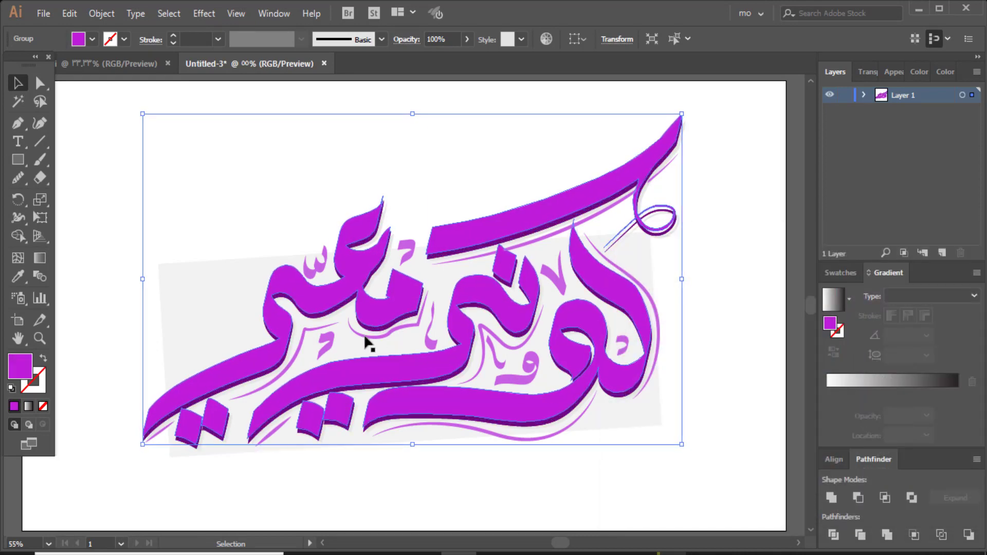
{"action": "key", "text": "Up"}
{"action": "key", "text": "Up"}
{"action": "key", "text": "Up"}
{"action": "key", "text": "Up"}
{"action": "key", "text": "Up"}
{"action": "key", "text": "Up"}
{"action": "key", "text": "Up"}
{"action": "key", "text": "Up"}
{"action": "key", "text": "Up"}
{"action": "key", "text": "Up"}
{"action": "key", "text": "Up"}
{"action": "key", "text": "Up"}
{"action": "key", "text": "Left"}
{"action": "key", "text": "Left"}
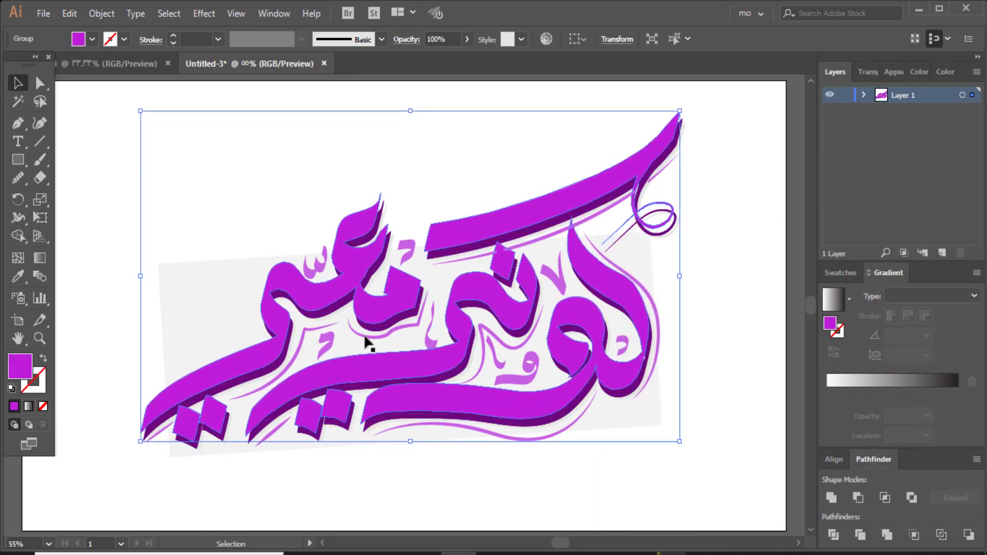
{"action": "key", "text": "Left"}
{"action": "key", "text": "Left"}
{"action": "key", "text": "Left"}
{"action": "key", "text": "Left"}
{"action": "key", "text": "Left"}
{"action": "key", "text": "Up"}
{"action": "key", "text": "Up"}
{"action": "key", "text": "Up"}
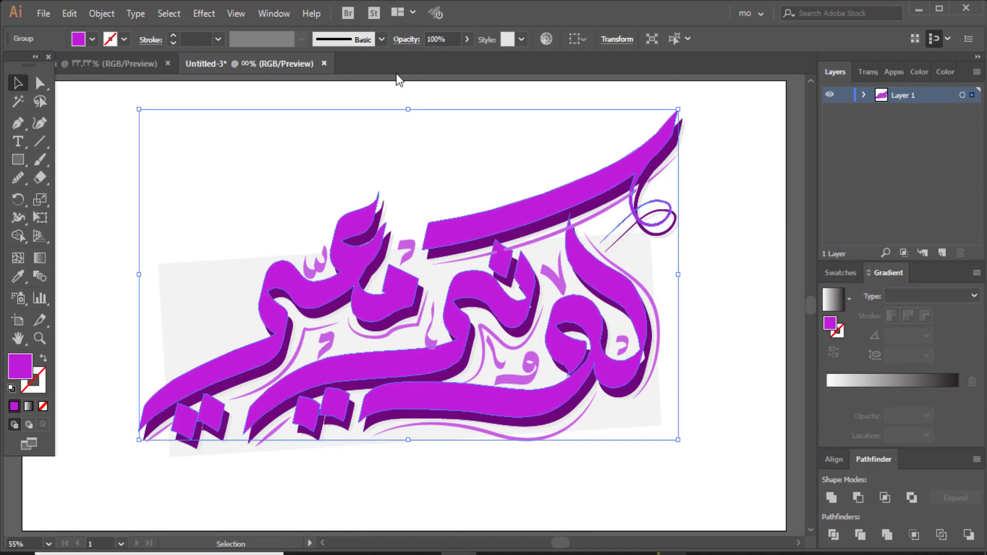
Step: Select the bright and dark lettering together and use Shape Builder to delete the bright overhang along the leftmost tail and its bend
{"action": "left_click", "coordinate": [40, 339]}
{"action": "left_click", "coordinate": [331, 374]}
{"action": "left_click", "coordinate": [385, 294]}
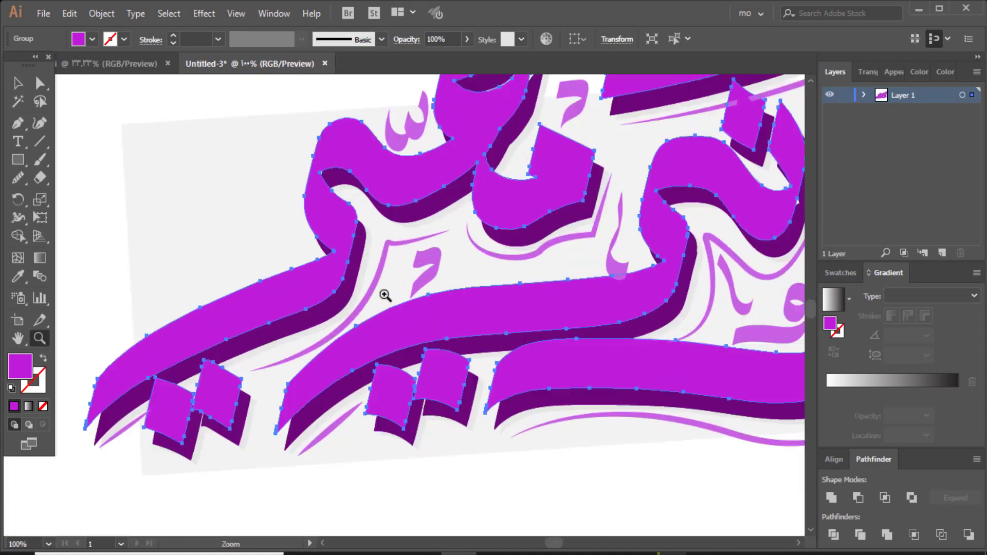
{"action": "left_click", "coordinate": [16, 82]}
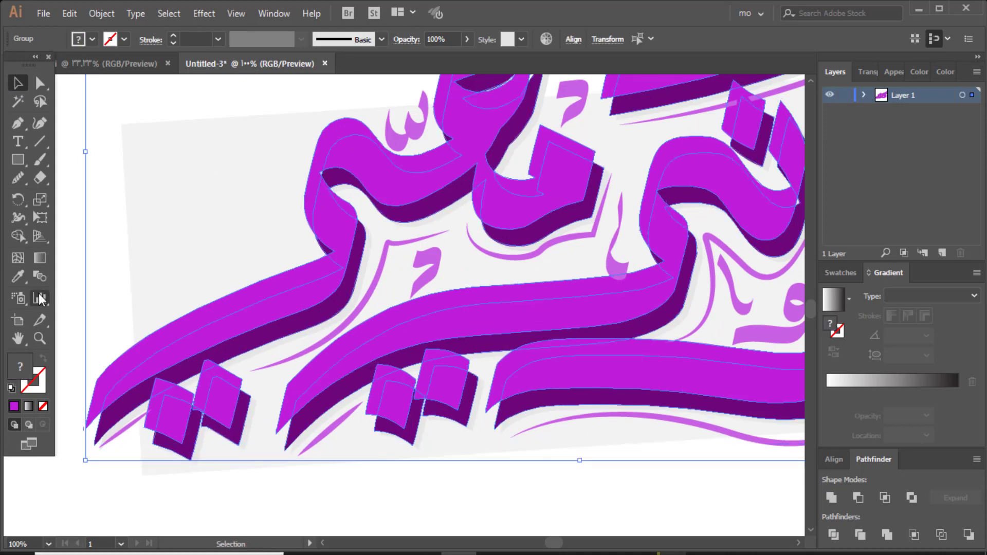
{"action": "left_click", "coordinate": [18, 235]}
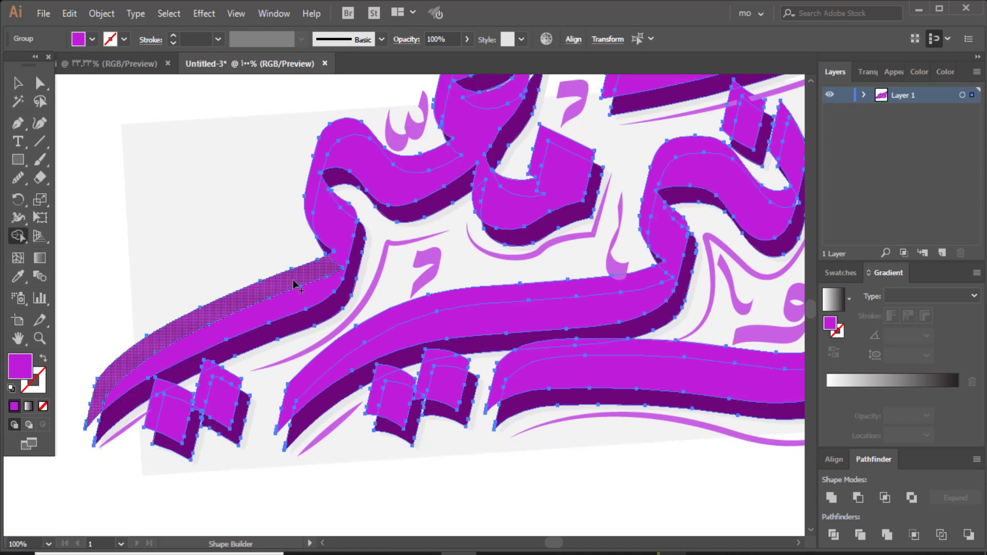
{"action": "left_click", "coordinate": [309, 265], "text": "alt"}
{"action": "left_click", "coordinate": [313, 189], "text": "alt"}
{"action": "scroll", "coordinate": [535, 198], "scroll_direction": "up", "scroll_amount": 1}
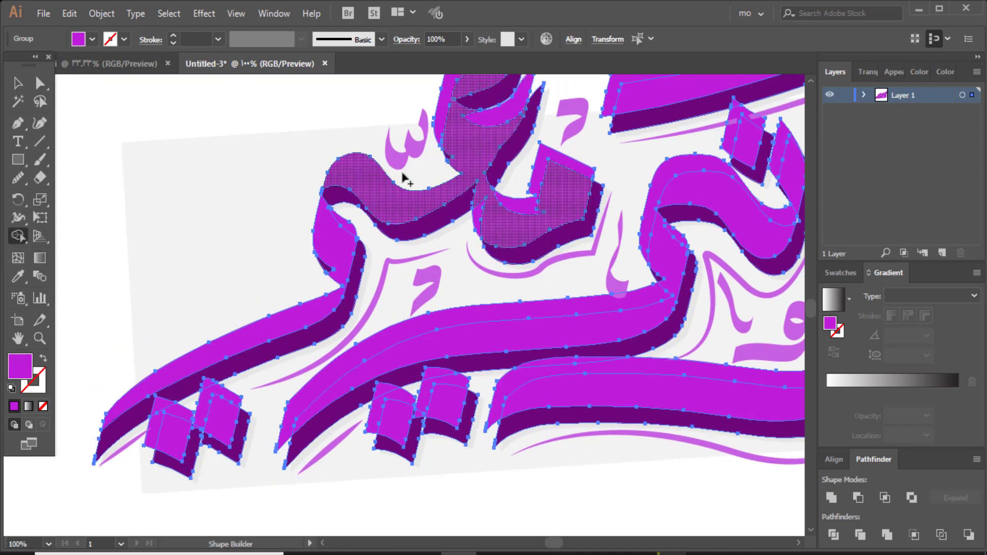
Step: Delete the bright overhanging edges from the central loop, the block-ended letter and the long middle and lower strokes with Shape Builder
{"action": "scroll", "coordinate": [514, 175], "scroll_direction": "up", "scroll_amount": 5}
{"action": "left_click", "coordinate": [649, 166], "text": "alt"}
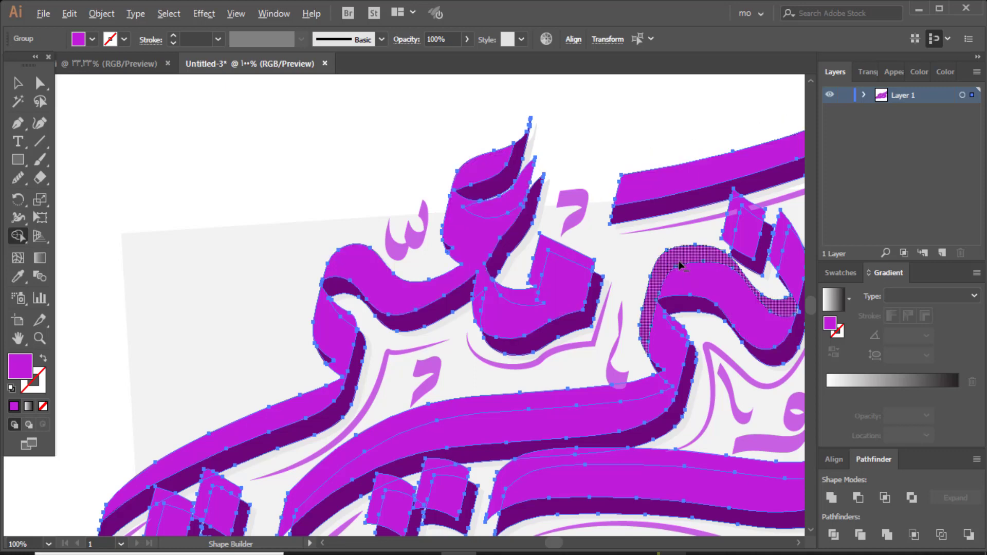
{"action": "left_click", "coordinate": [682, 261], "text": "alt"}
{"action": "left_click", "coordinate": [569, 259], "text": "alt"}
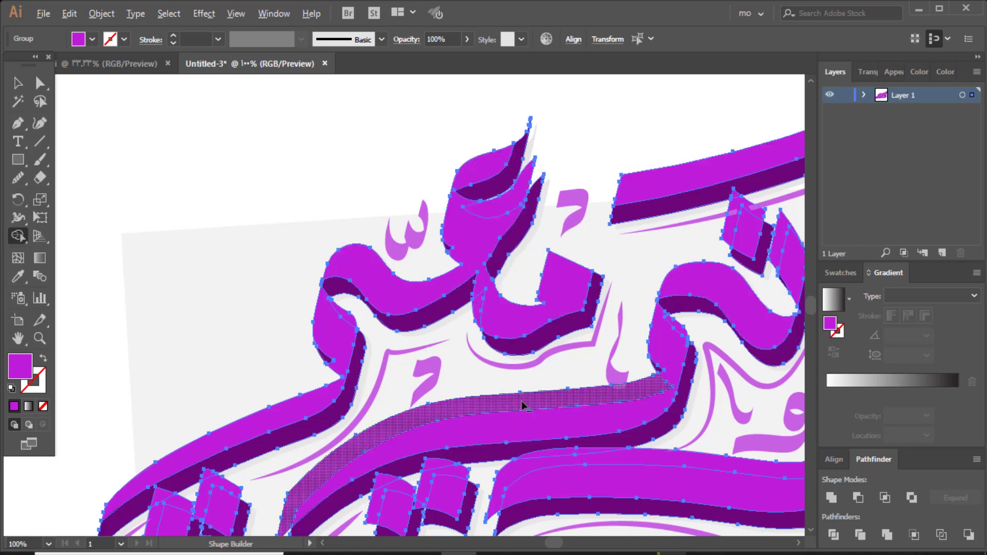
{"action": "scroll", "coordinate": [520, 394], "scroll_direction": "down", "scroll_amount": 5}
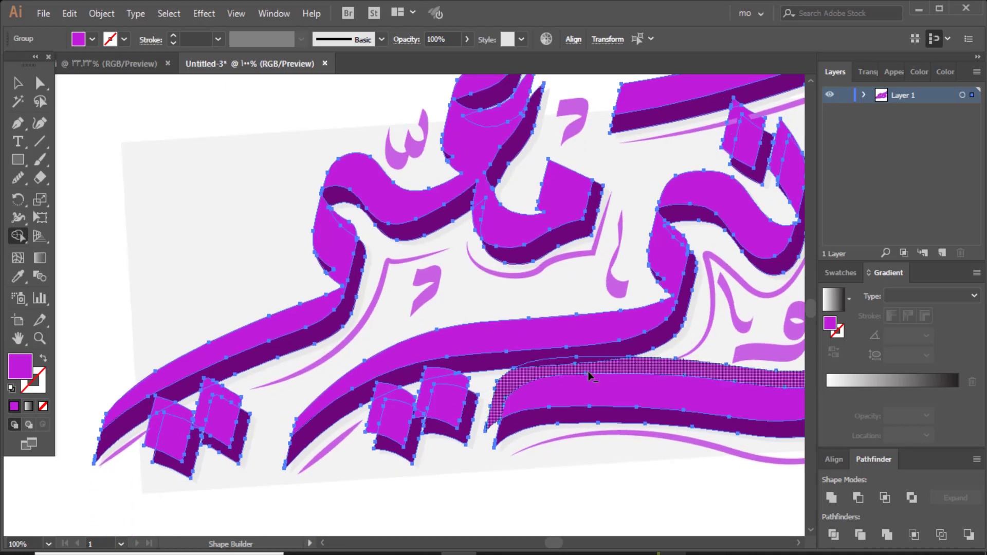
{"action": "left_click", "coordinate": [644, 367], "text": "alt"}
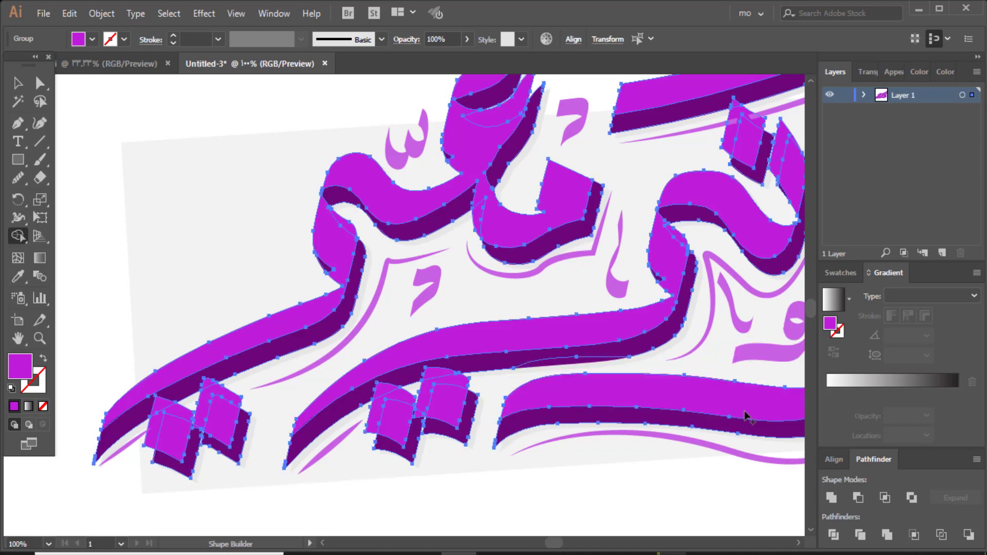
Step: Delete the bright overhangs on the right-hand round letter, the tall curved stroke, the short hook and the upper diamond dot
{"action": "scroll", "coordinate": [569, 342], "scroll_direction": "right", "scroll_amount": 10}
{"action": "scroll", "coordinate": [569, 341], "scroll_direction": "up", "scroll_amount": 2}
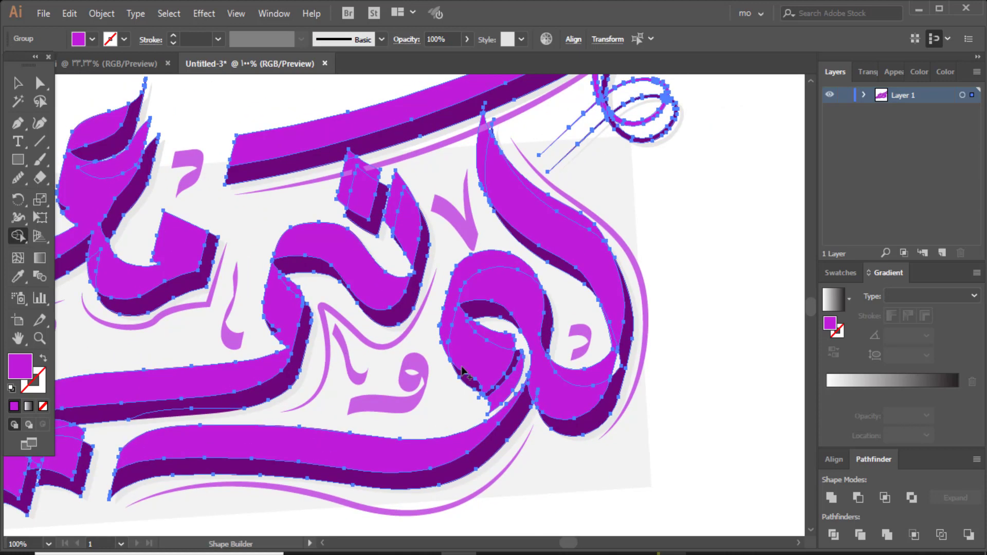
{"action": "left_click", "coordinate": [536, 368], "text": "alt"}
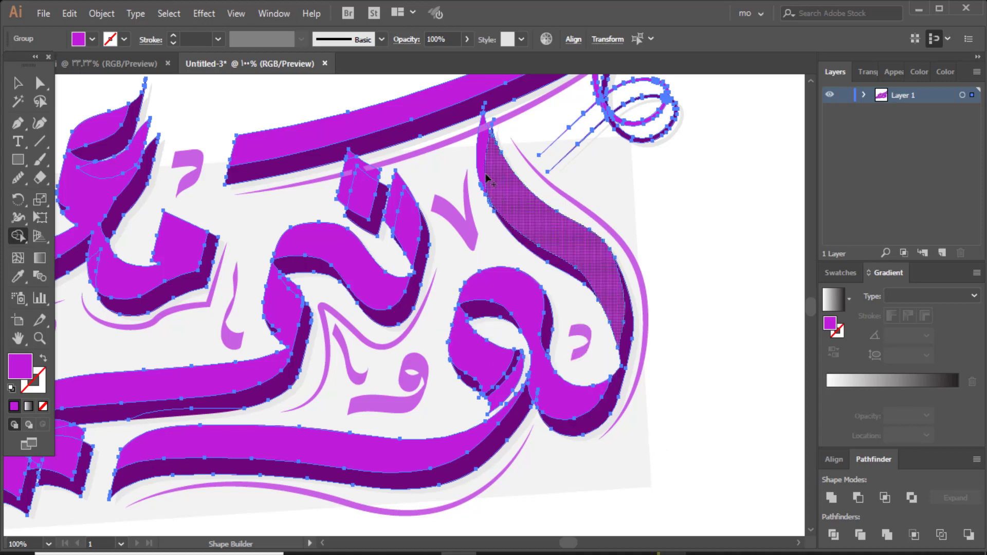
{"action": "left_click", "coordinate": [478, 160], "text": "alt"}
{"action": "left_click", "coordinate": [395, 207], "text": "alt"}
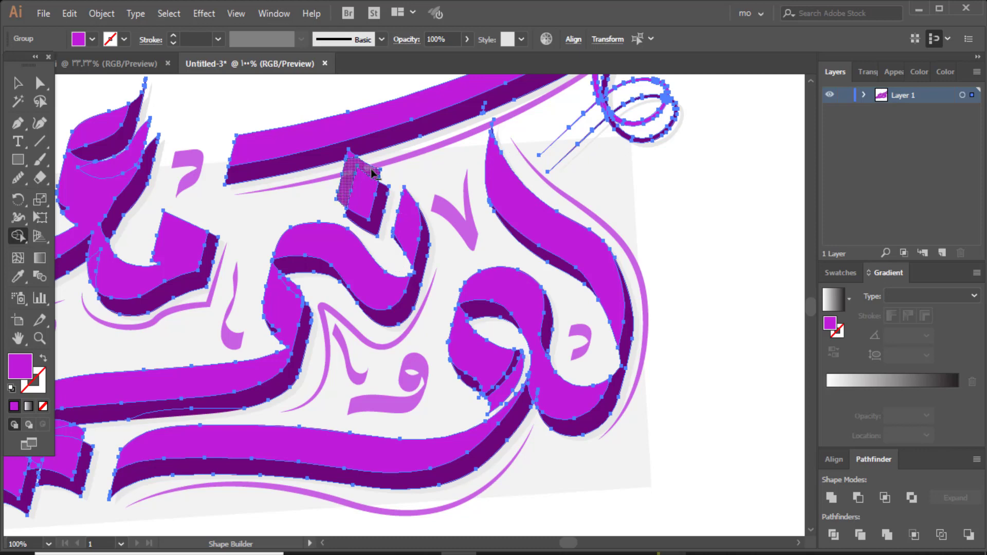
{"action": "left_click", "coordinate": [344, 188], "text": "alt"}
{"action": "left_click", "coordinate": [116, 258], "text": "alt"}
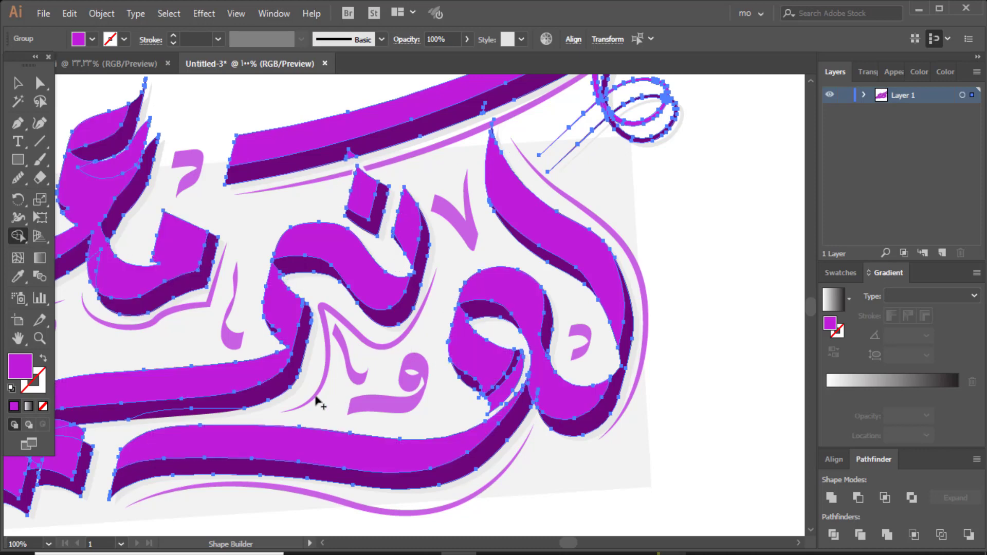
Step: Remove the bright overhangs from the two pairs of diamond dots at the lower left and from the upper-left curl
{"action": "left_click_drag", "start_coordinate": [317, 403], "coordinate": [742, 360]}
{"action": "left_click", "coordinate": [493, 394], "text": "alt"}
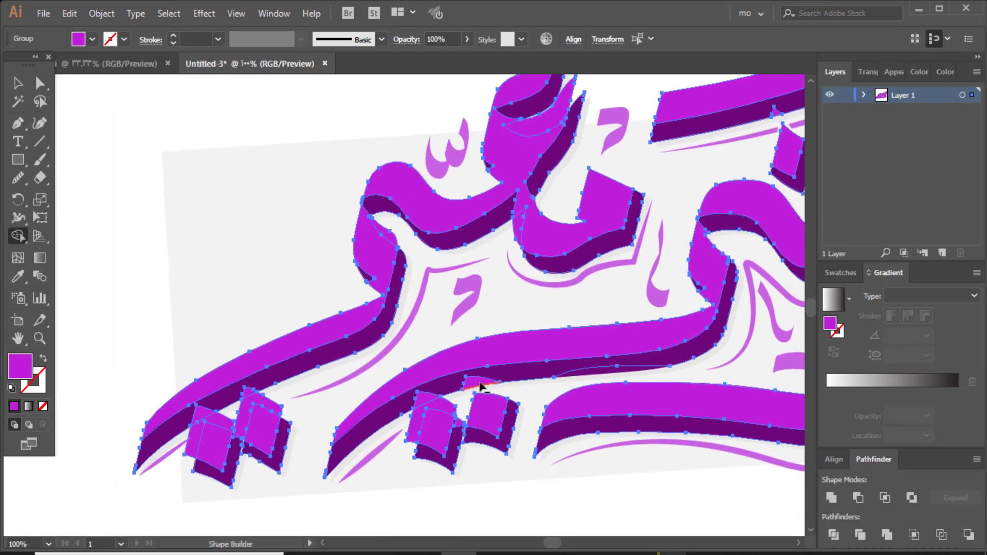
{"action": "left_click", "coordinate": [435, 404], "text": "alt"}
{"action": "left_click", "coordinate": [255, 398], "text": "alt"}
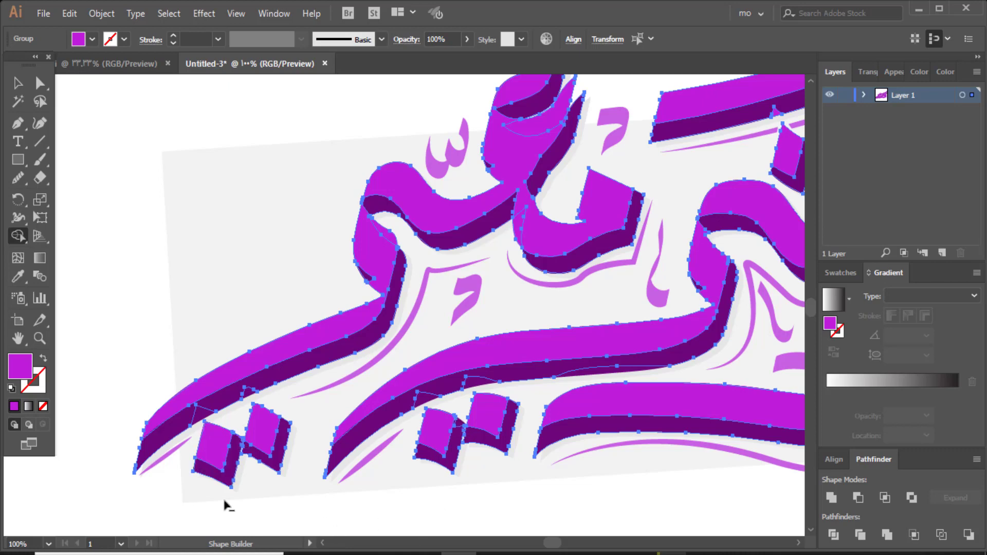
{"action": "left_click", "coordinate": [550, 123], "text": "alt"}
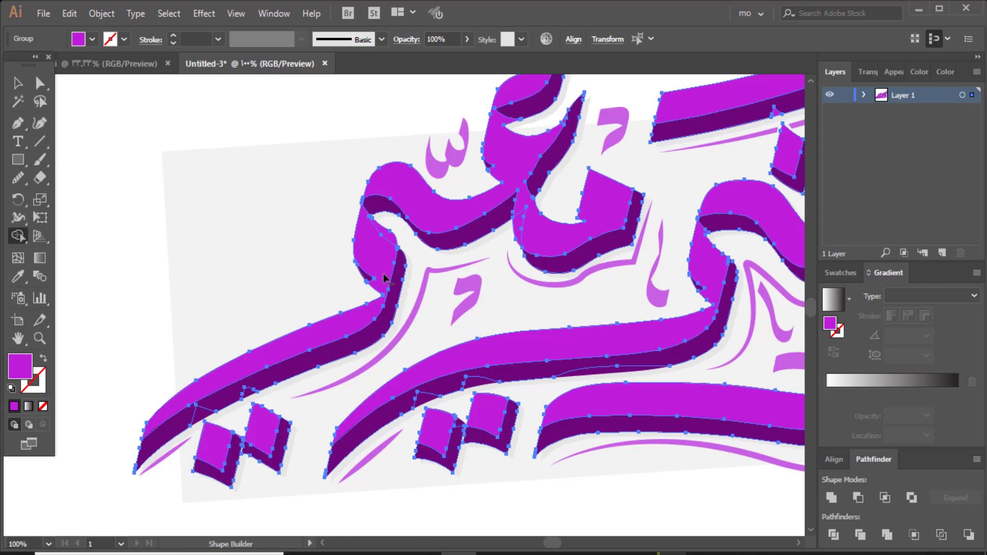
{"action": "scroll", "coordinate": [602, 173], "scroll_direction": "up", "scroll_amount": 2}
Step: Lower the selected lettering copies' opacity to 31%, and reduce the bright purple overlay alone to 16%
{"action": "key", "text": "v"}
{"action": "key", "text": "ctrl+a"}
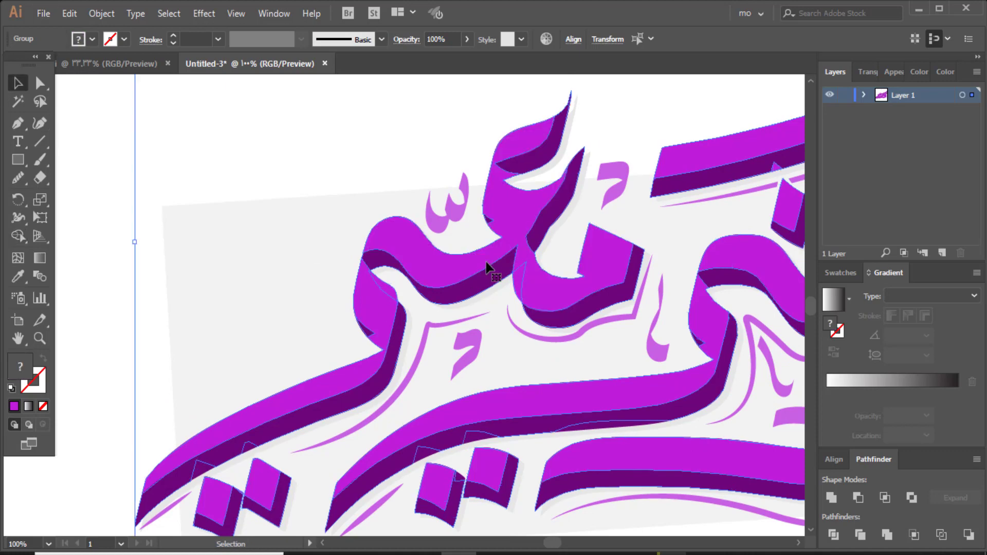
{"action": "left_click", "coordinate": [467, 40]}
{"action": "left_click", "coordinate": [434, 58]}
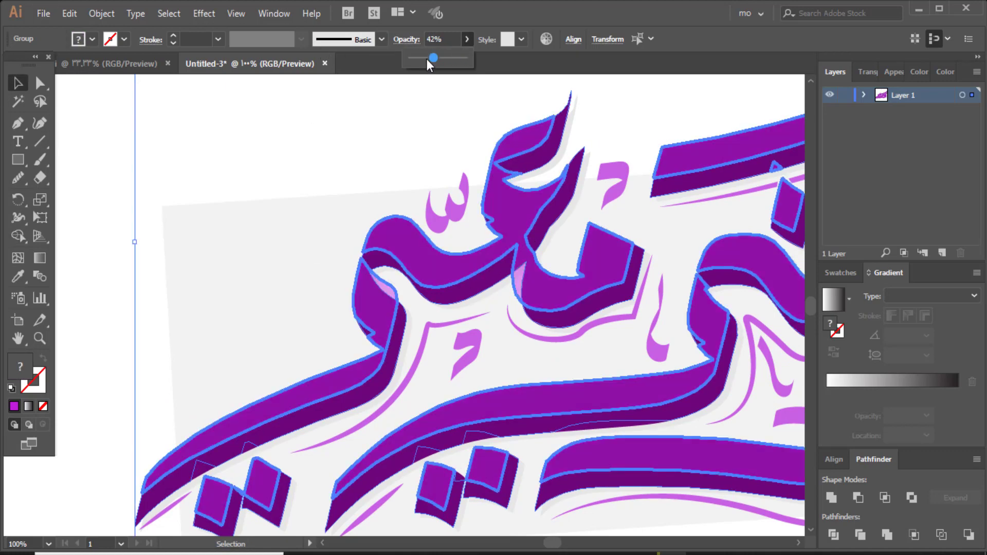
{"action": "left_click", "coordinate": [428, 60]}
{"action": "left_click", "coordinate": [110, 304]}
{"action": "key", "text": "ctrl+minus"}
{"action": "key", "text": "ctrl+minus"}
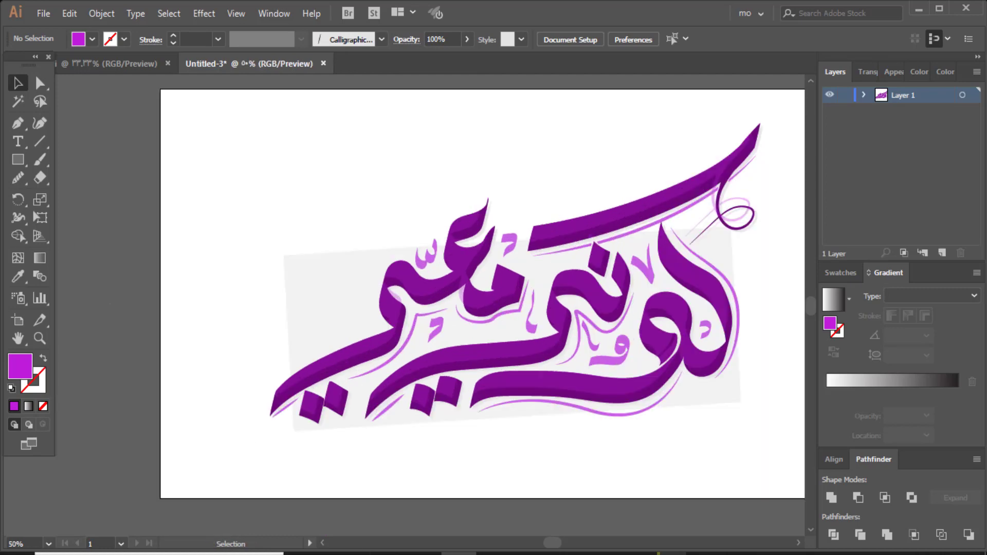
{"action": "left_click", "coordinate": [462, 267]}
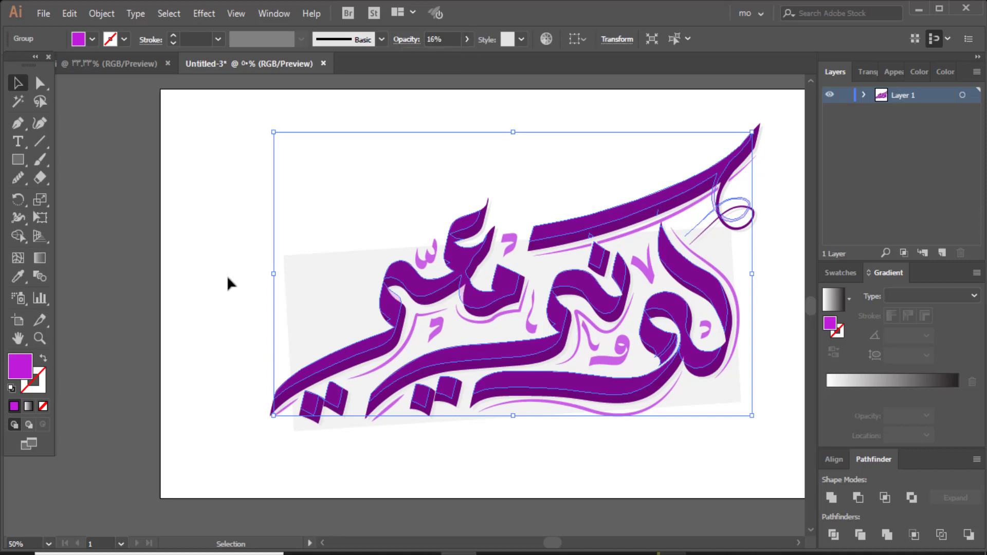
{"action": "left_click", "coordinate": [247, 265]}
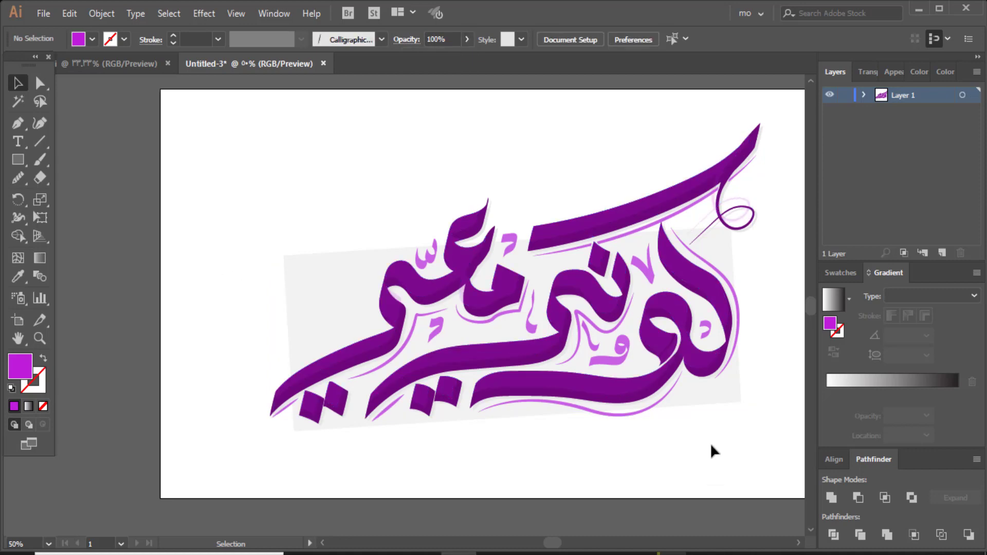
Step: Examine the subtle two-tone shading on the lettering strokes and the dark purple group up close
{"action": "left_click", "coordinate": [39, 339]}
{"action": "left_click", "coordinate": [269, 294]}
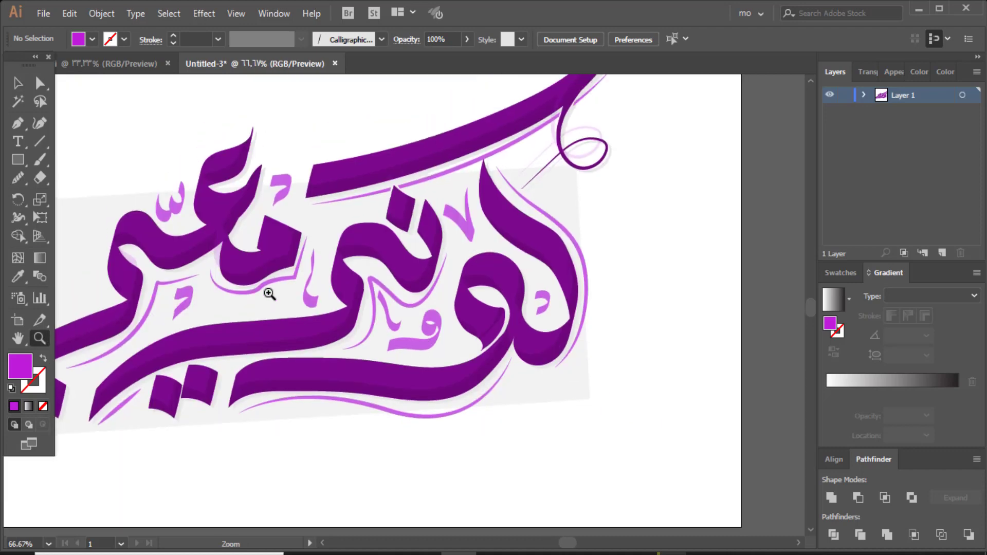
{"action": "key", "text": "ctrl+minus"}
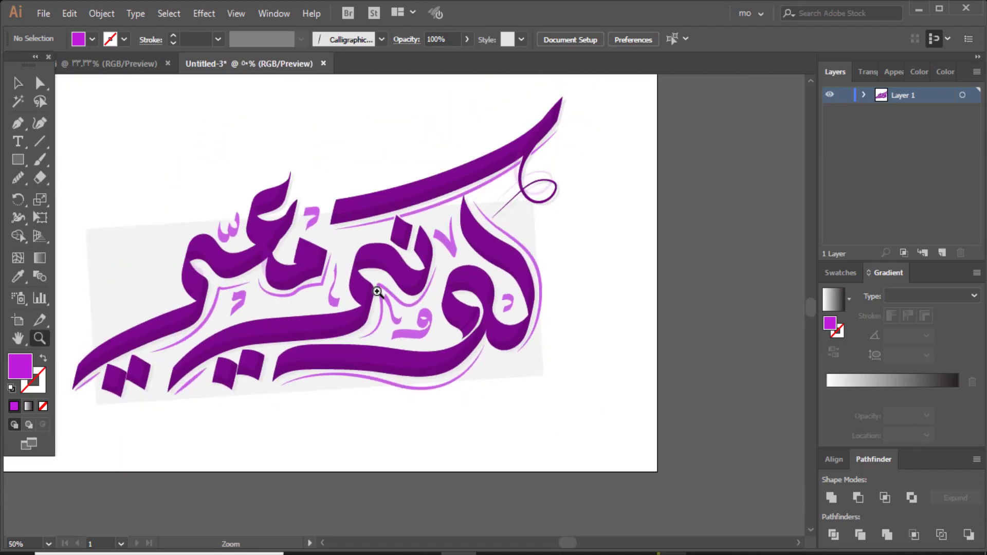
{"action": "scroll", "coordinate": [377, 292], "scroll_direction": "up", "scroll_amount": 1}
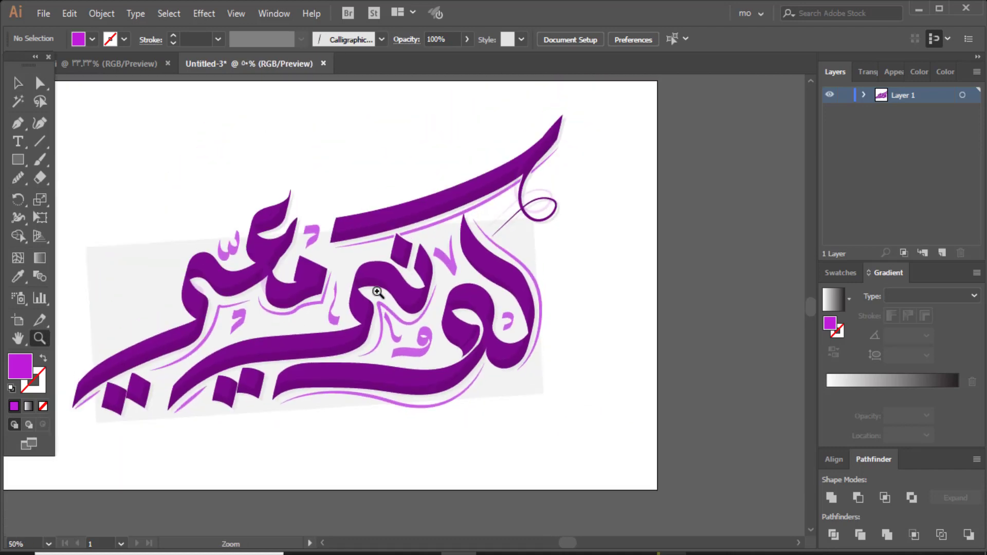
{"action": "scroll", "coordinate": [377, 292], "scroll_direction": "up", "scroll_amount": 1}
{"action": "left_click", "coordinate": [308, 341]}
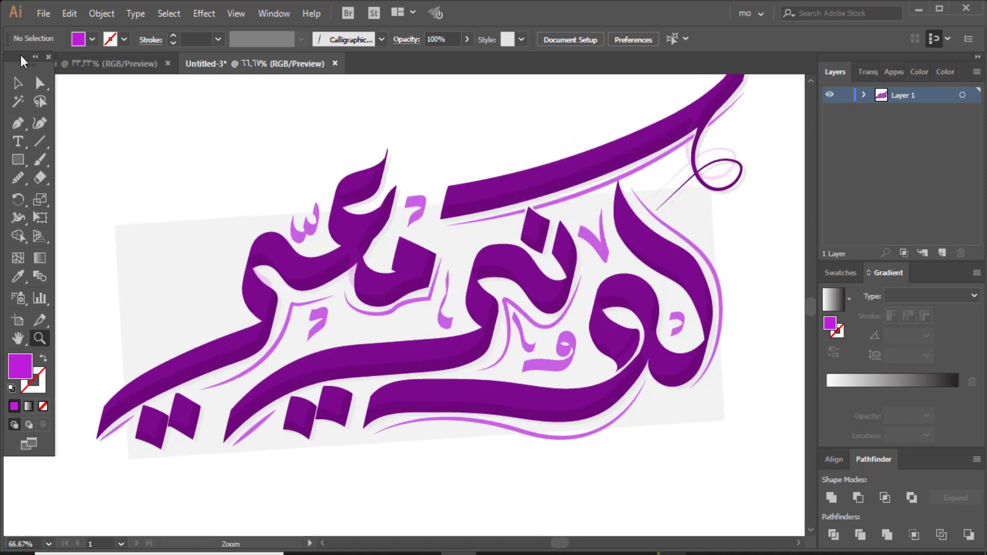
{"action": "left_click", "coordinate": [255, 352]}
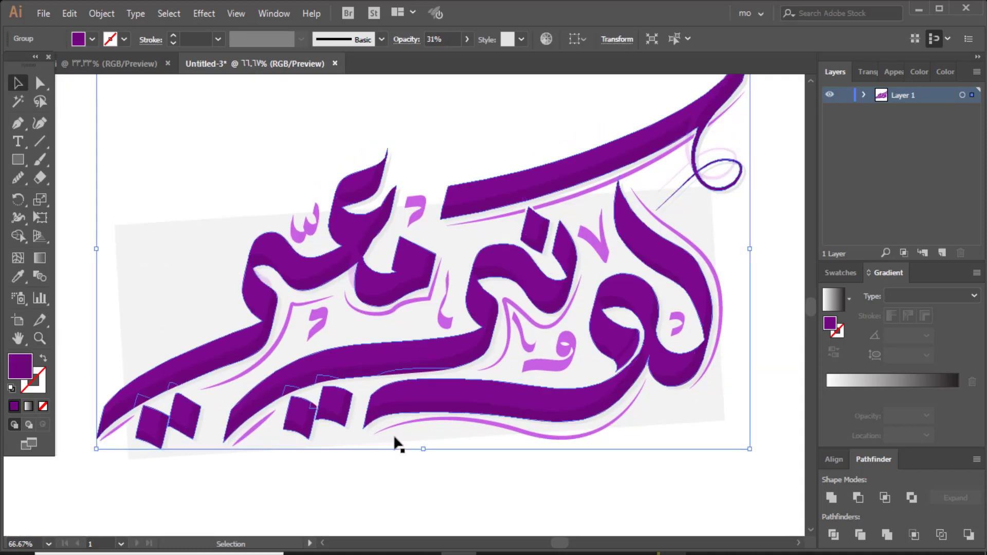
{"action": "left_click", "coordinate": [430, 504]}
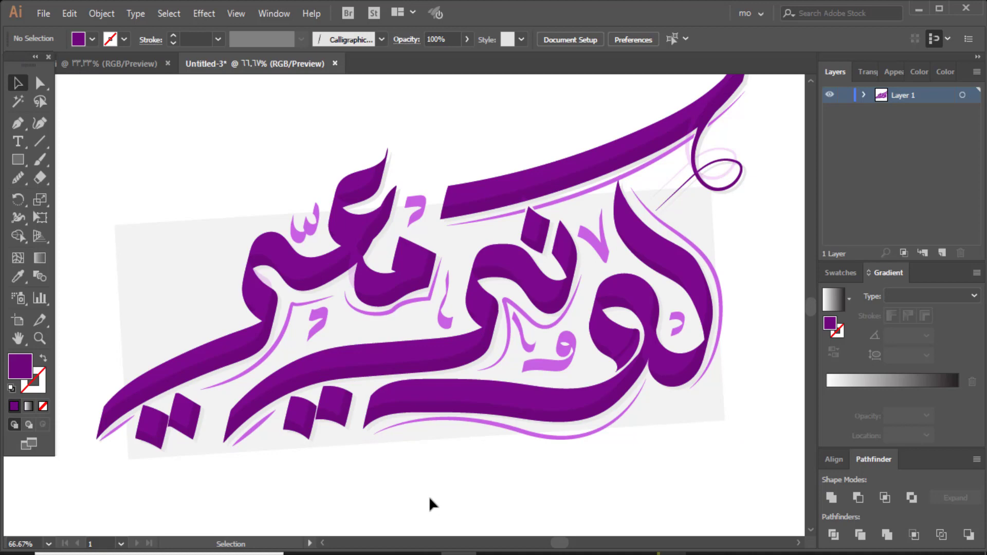
Step: Paste a copy of the tilted background rectangle behind the original and colour it with the lettering's dark purple
{"action": "left_click", "coordinate": [209, 248]}
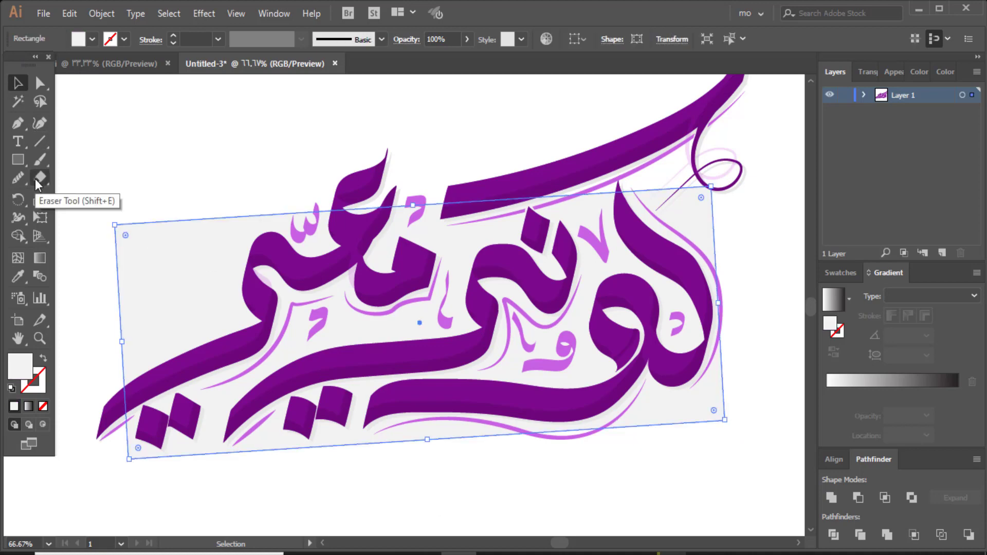
{"action": "left_click", "coordinate": [101, 13]}
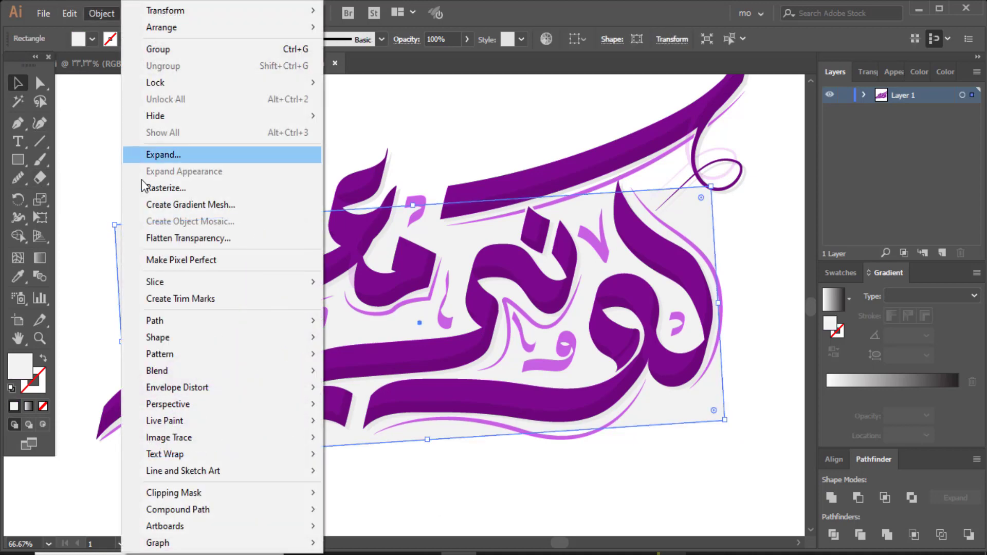
{"action": "mouse_move", "coordinate": [69, 13]}
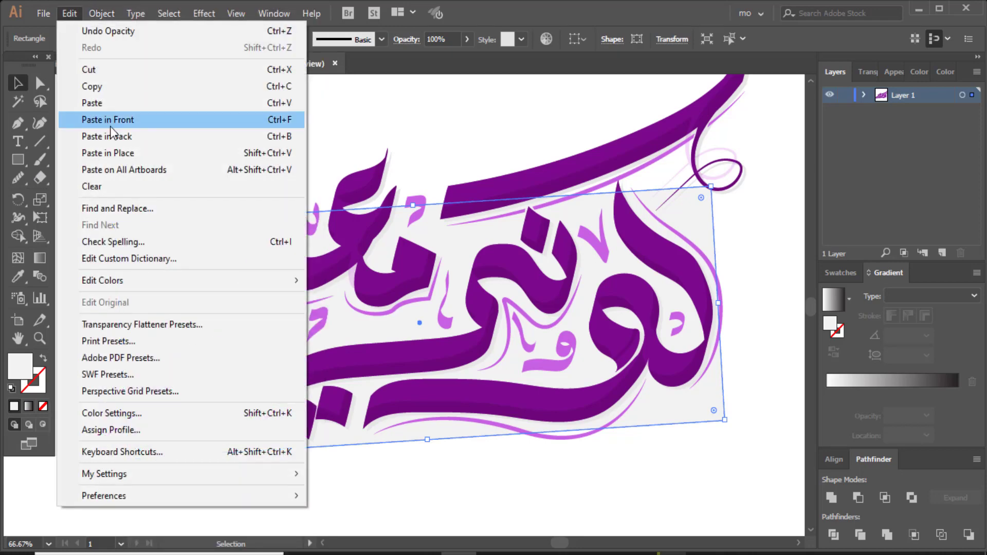
{"action": "left_click", "coordinate": [124, 137]}
{"action": "key", "text": "i"}
{"action": "left_click", "coordinate": [259, 348]}
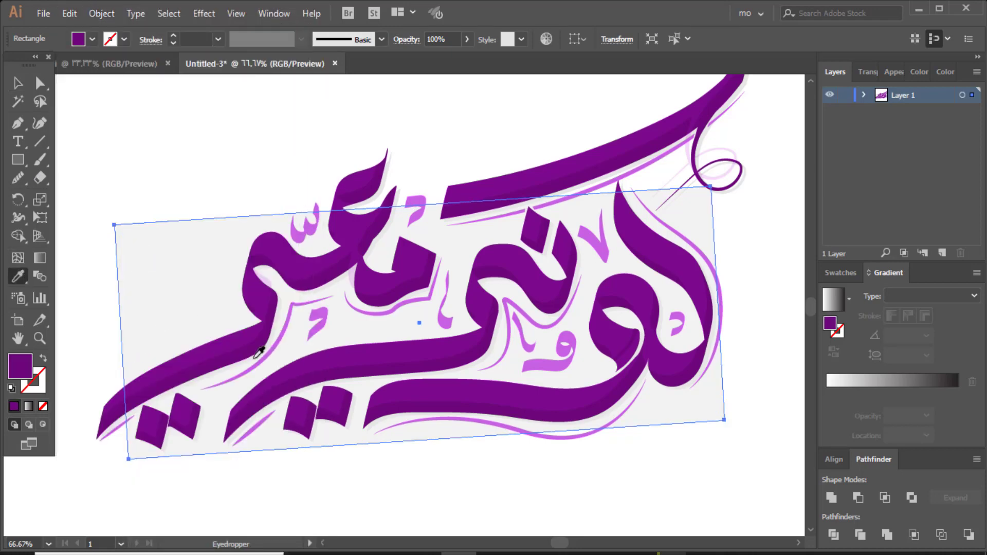
Step: Enlarge the eraser tip and erase parts of the light grey rectangle's upper-left, lower-right and upper-right corners and bottom edge to expose the purple copy
{"action": "left_click", "coordinate": [18, 83]}
{"action": "left_click", "coordinate": [83, 142]}
{"action": "left_click", "coordinate": [146, 253]}
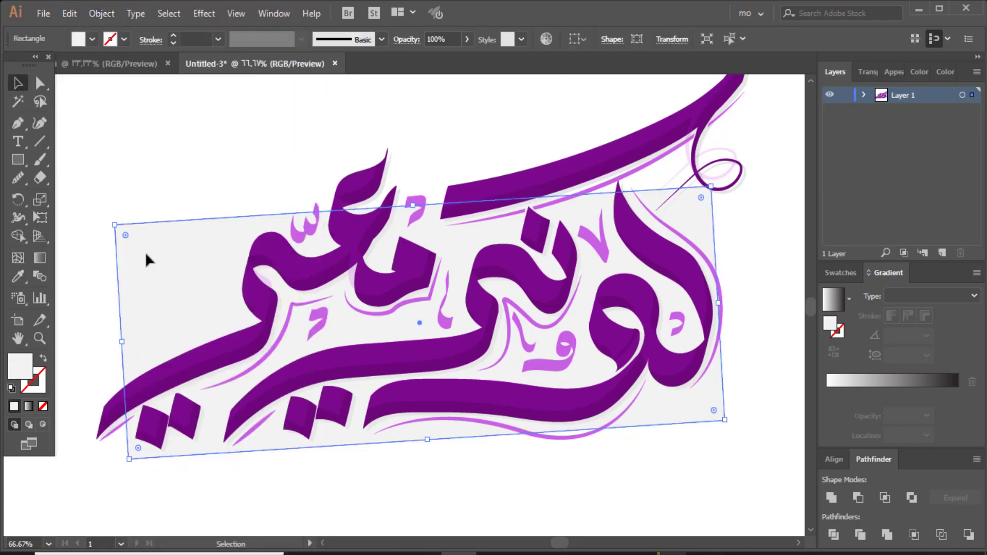
{"action": "left_click", "coordinate": [40, 178]}
{"action": "double_click", "coordinate": [45, 177]}
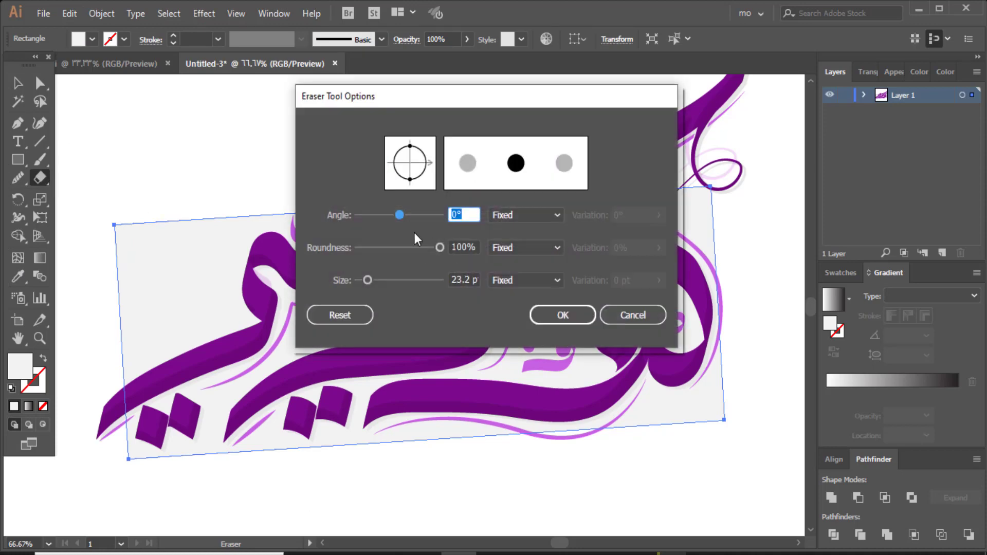
{"action": "left_click_drag", "start_coordinate": [368, 280], "coordinate": [378, 281]}
{"action": "key", "text": "Return"}
{"action": "mouse_move", "coordinate": [206, 223]}
{"action": "left_mouse_down"}
{"action": "mouse_move", "coordinate": [120, 224]}
{"action": "mouse_move", "coordinate": [114, 292]}
{"action": "left_mouse_up"}
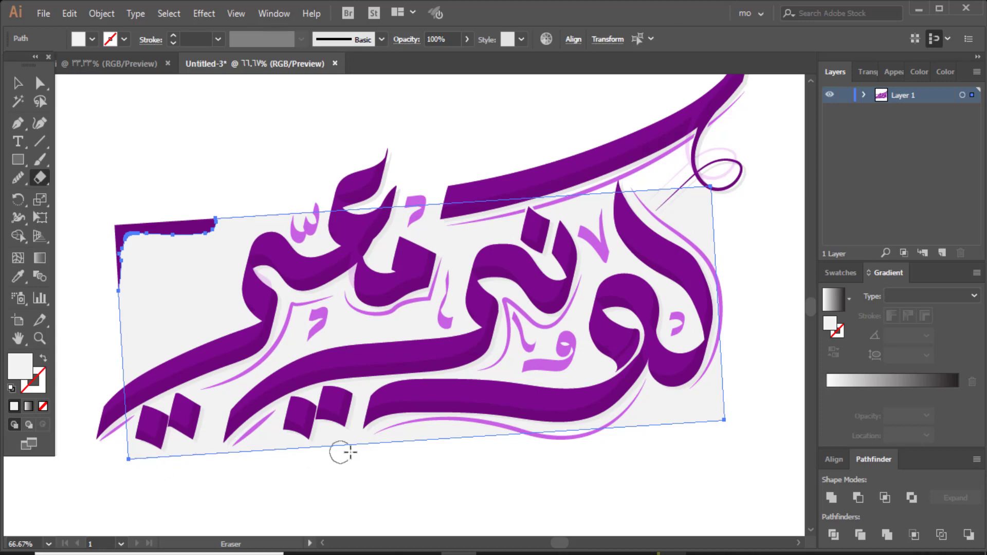
{"action": "left_click_drag", "start_coordinate": [340, 453], "coordinate": [309, 449]}
{"action": "mouse_move", "coordinate": [663, 439]}
{"action": "left_mouse_down"}
{"action": "mouse_move", "coordinate": [723, 412]}
{"action": "mouse_move", "coordinate": [643, 434]}
{"action": "left_mouse_up"}
{"action": "mouse_move", "coordinate": [705, 208]}
{"action": "left_mouse_down"}
{"action": "mouse_move", "coordinate": [694, 195]}
{"action": "mouse_move", "coordinate": [712, 229]}
{"action": "mouse_move", "coordinate": [690, 203]}
{"action": "left_mouse_up"}
{"action": "mouse_move", "coordinate": [248, 222]}
{"action": "left_mouse_down"}
{"action": "mouse_move", "coordinate": [224, 222]}
{"action": "mouse_move", "coordinate": [90, 304]}
{"action": "left_mouse_up"}
{"action": "mouse_move", "coordinate": [159, 248]}
{"action": "left_mouse_down"}
{"action": "mouse_move", "coordinate": [182, 238]}
{"action": "mouse_move", "coordinate": [129, 246]}
{"action": "left_mouse_up"}
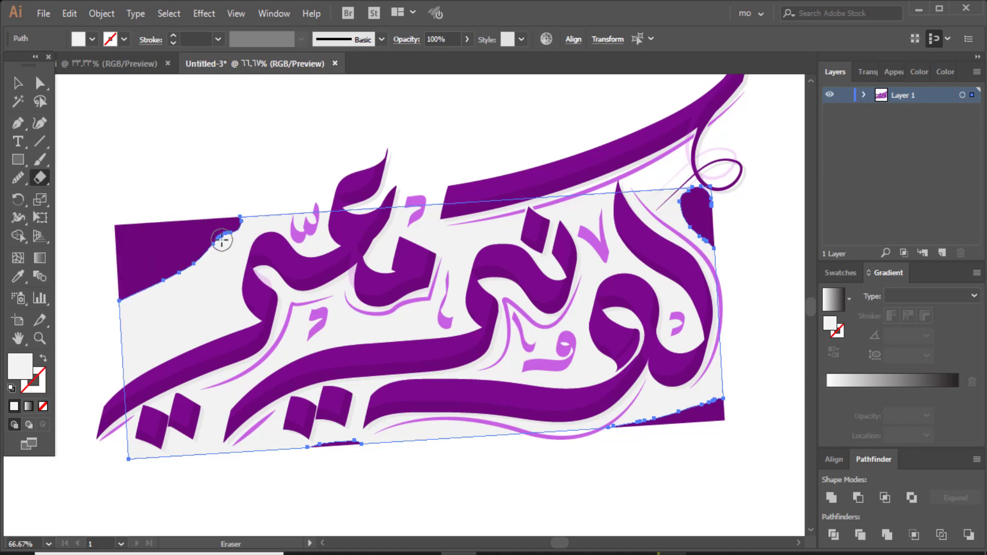
Step: Erase uneven patches along the light grey rectangle's left and bottom edges, widen the erased corners, and deselect it
{"action": "mouse_move", "coordinate": [114, 310]}
{"action": "left_mouse_down"}
{"action": "mouse_move", "coordinate": [53, 395]}
{"action": "mouse_move", "coordinate": [115, 359]}
{"action": "left_mouse_up"}
{"action": "left_click_drag", "start_coordinate": [132, 463], "coordinate": [220, 463]}
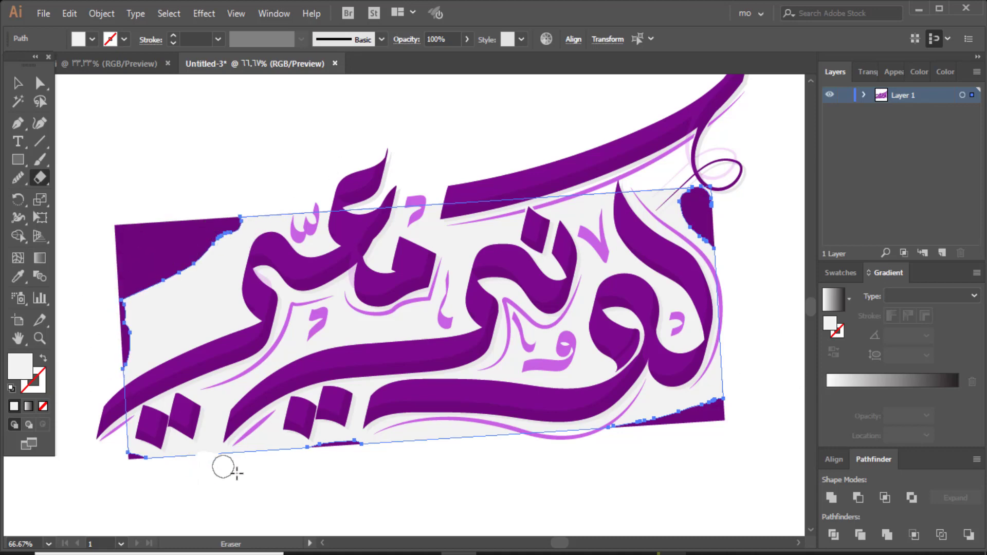
{"action": "mouse_move", "coordinate": [294, 451]}
{"action": "left_mouse_down"}
{"action": "mouse_move", "coordinate": [469, 434]}
{"action": "mouse_move", "coordinate": [447, 441]}
{"action": "mouse_move", "coordinate": [524, 470]}
{"action": "left_mouse_up"}
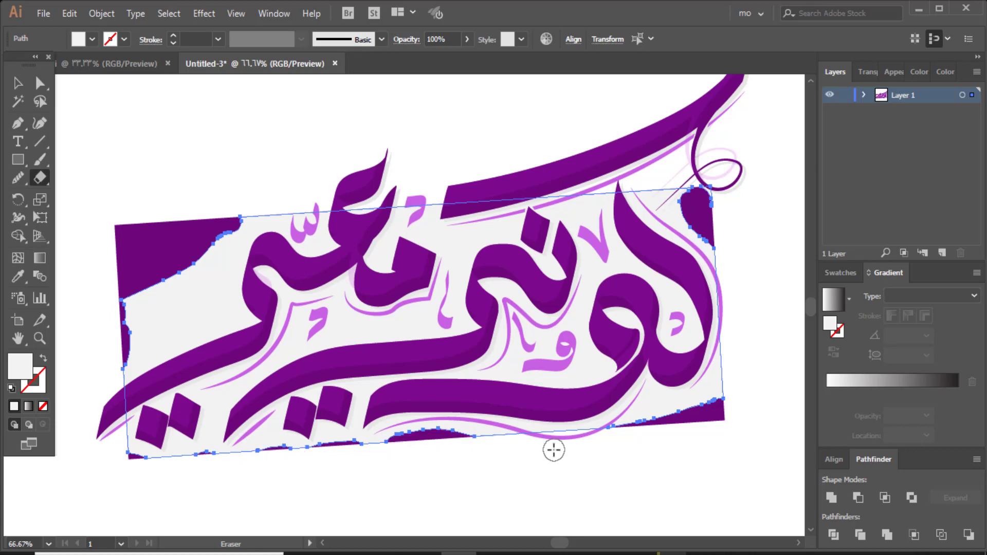
{"action": "mouse_move", "coordinate": [376, 446]}
{"action": "left_mouse_down"}
{"action": "mouse_move", "coordinate": [190, 463]}
{"action": "mouse_move", "coordinate": [123, 460]}
{"action": "mouse_move", "coordinate": [119, 451]}
{"action": "left_mouse_up"}
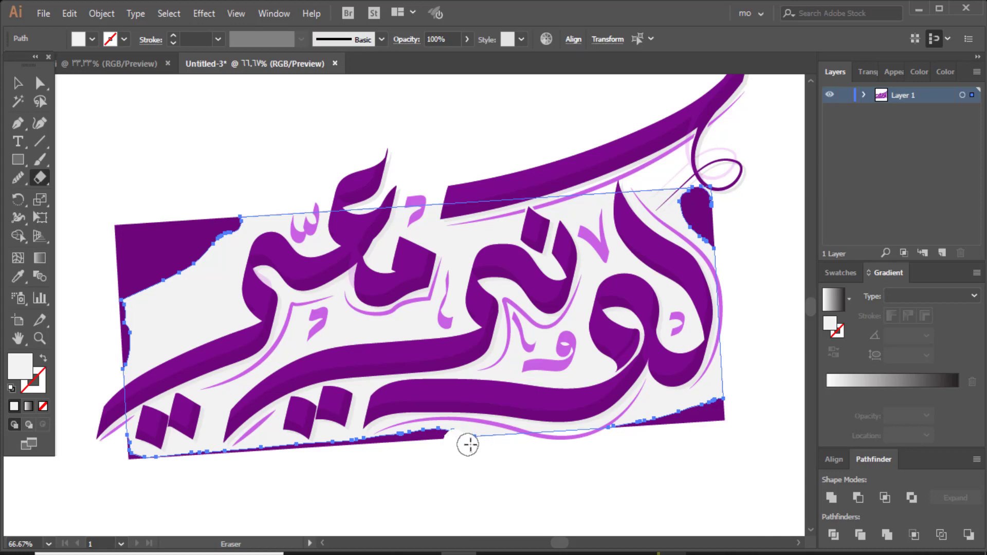
{"action": "mouse_move", "coordinate": [286, 208]}
{"action": "left_mouse_down"}
{"action": "mouse_move", "coordinate": [245, 211]}
{"action": "mouse_move", "coordinate": [226, 226]}
{"action": "left_mouse_up"}
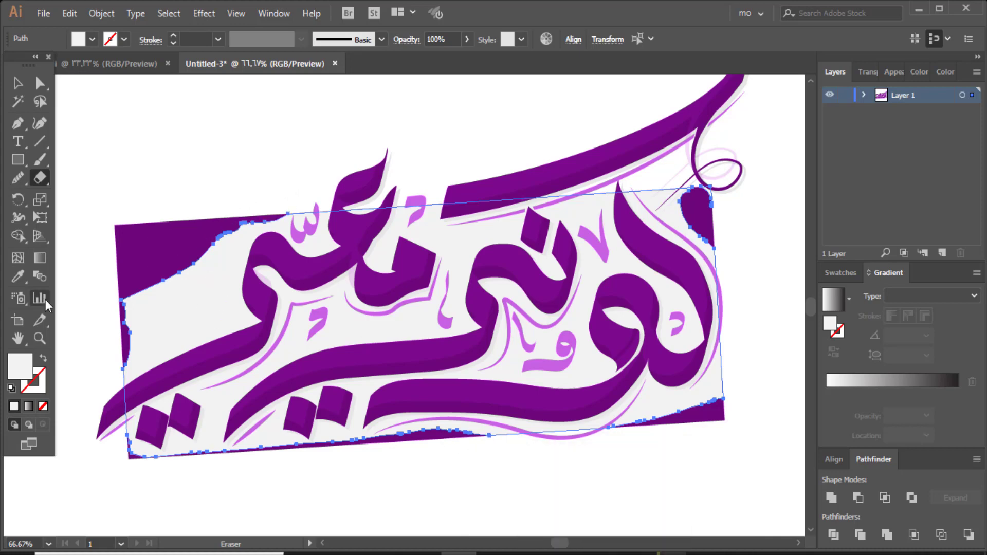
{"action": "mouse_move", "coordinate": [687, 204]}
{"action": "left_mouse_down"}
{"action": "mouse_move", "coordinate": [725, 258]}
{"action": "mouse_move", "coordinate": [732, 353]}
{"action": "mouse_move", "coordinate": [679, 448]}
{"action": "left_mouse_up"}
{"action": "left_click", "coordinate": [15, 83]}
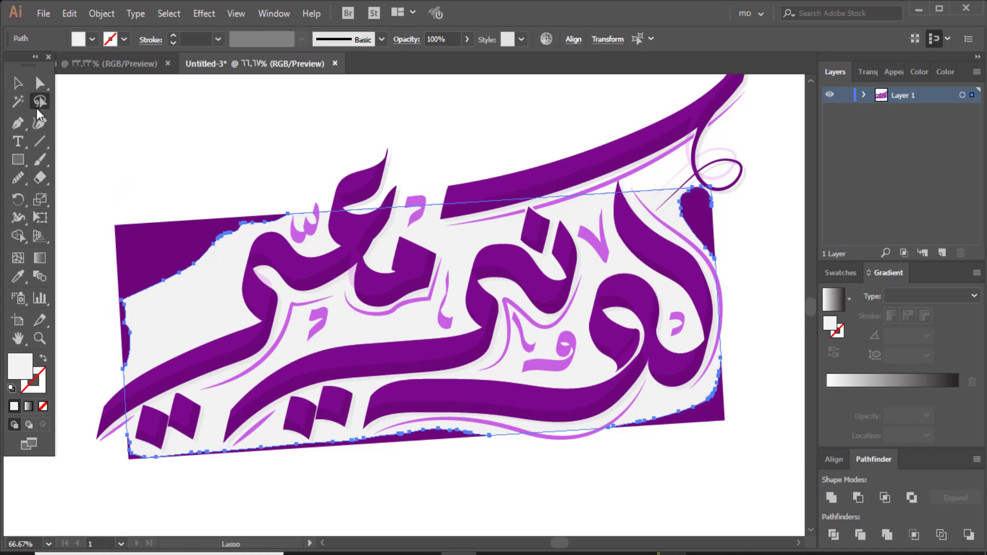
{"action": "left_click", "coordinate": [87, 138]}
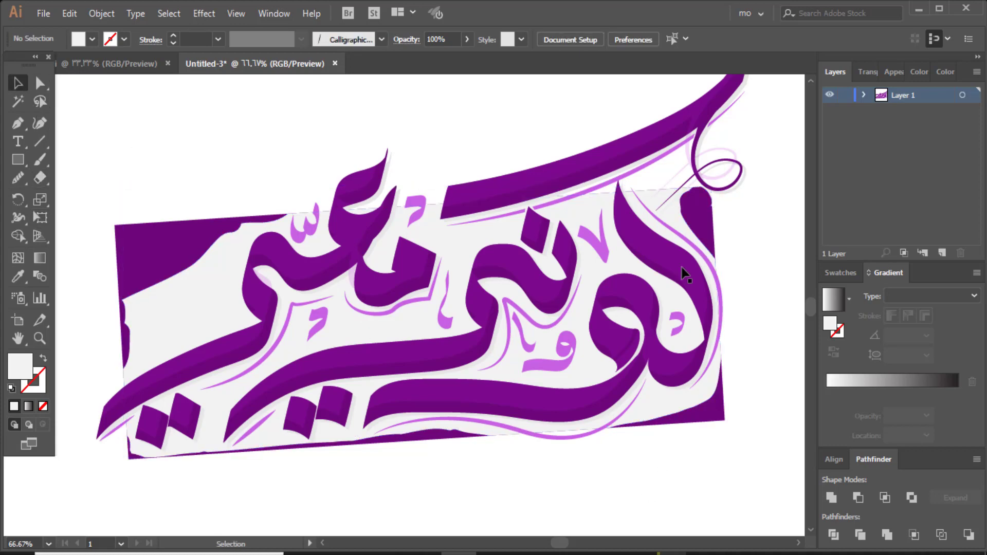
{"action": "key", "text": "ctrl+minus"}
{"action": "key", "text": "ctrl+minus"}
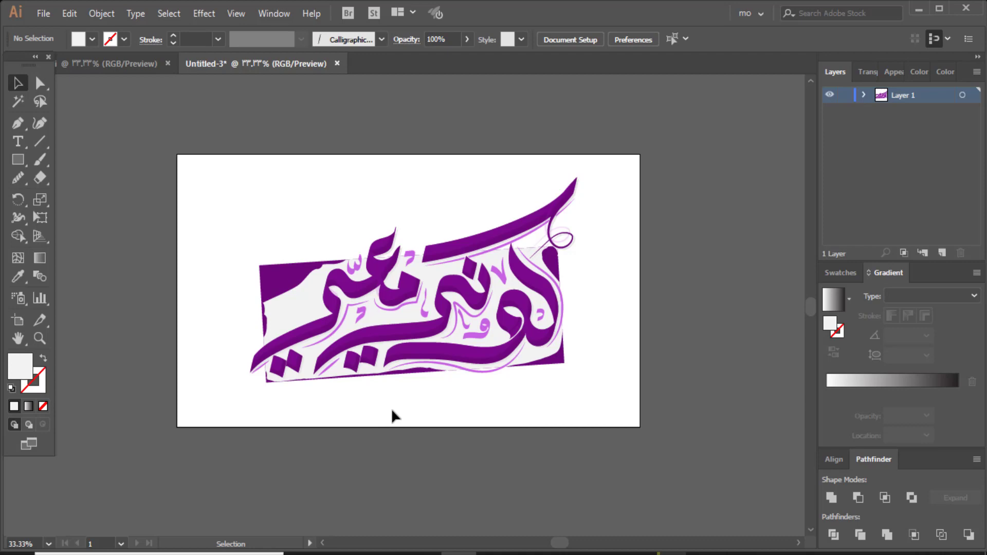
Step: Draw a curved highlight path inside the tall curved stroke at the far right, with a light grey stroke and no fill
{"action": "left_click", "coordinate": [39, 338]}
{"action": "left_click", "coordinate": [557, 319]}
{"action": "left_click", "coordinate": [396, 267]}
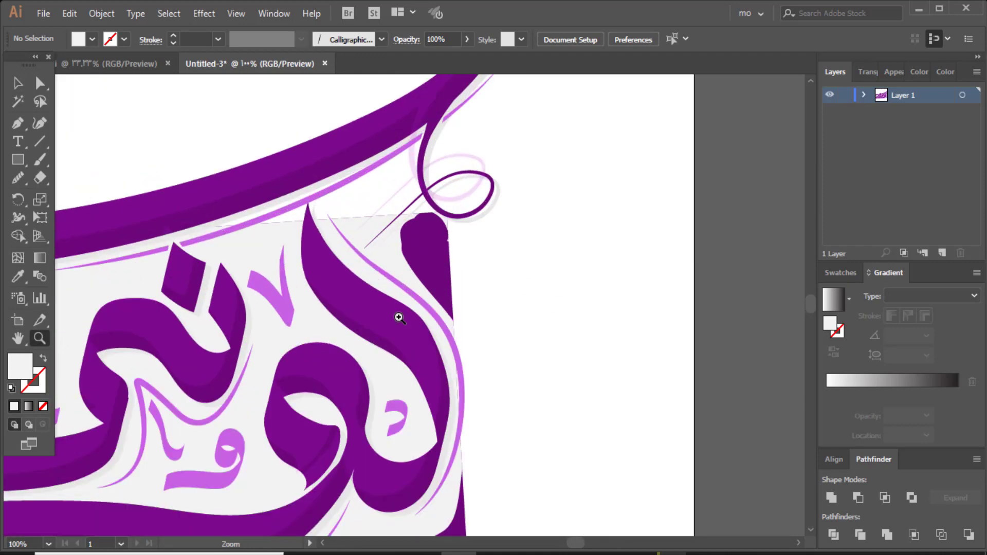
{"action": "left_click", "coordinate": [400, 316]}
{"action": "key", "text": "p"}
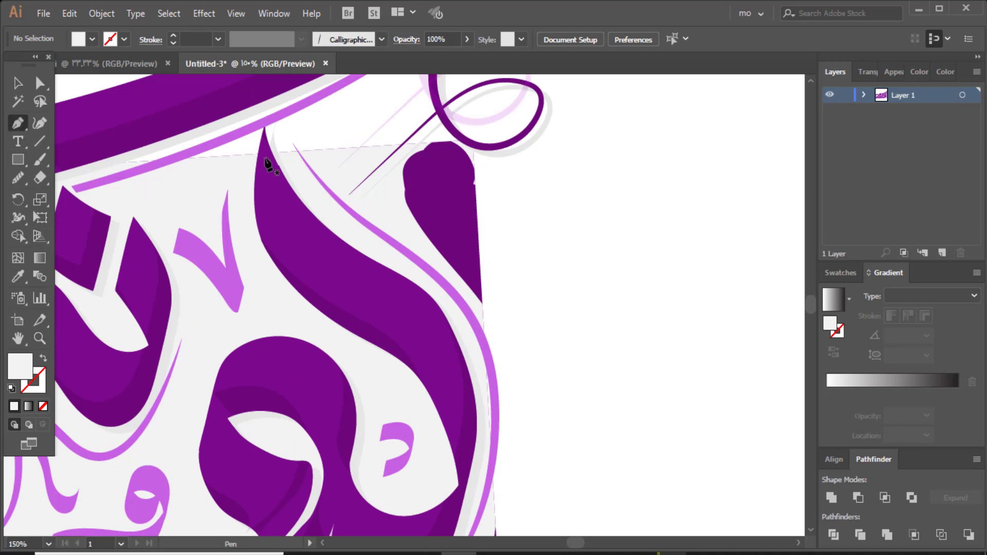
{"action": "left_click", "coordinate": [266, 148]}
{"action": "mouse_move", "coordinate": [440, 324]}
{"action": "left_mouse_down"}
{"action": "mouse_move", "coordinate": [588, 409]}
{"action": "mouse_move", "coordinate": [632, 452]}
{"action": "left_mouse_up"}
{"action": "left_click", "coordinate": [43, 359]}
{"action": "key", "text": "v"}
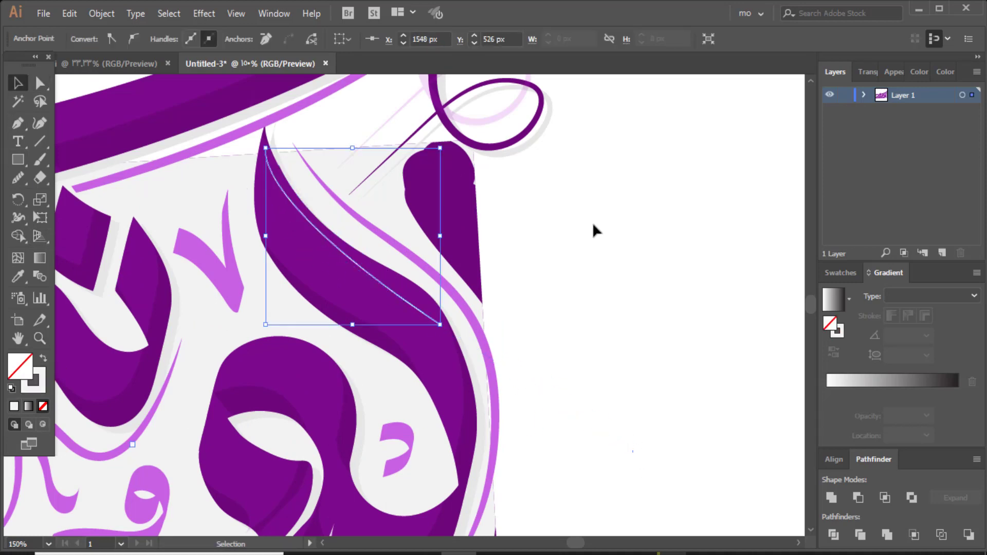
{"action": "left_click", "coordinate": [594, 227]}
Step: Give the highlight curve a width profile tapered at both ends, a 7 pt stroke and 35% opacity
{"action": "left_click", "coordinate": [399, 299]}
{"action": "left_click", "coordinate": [399, 298]}
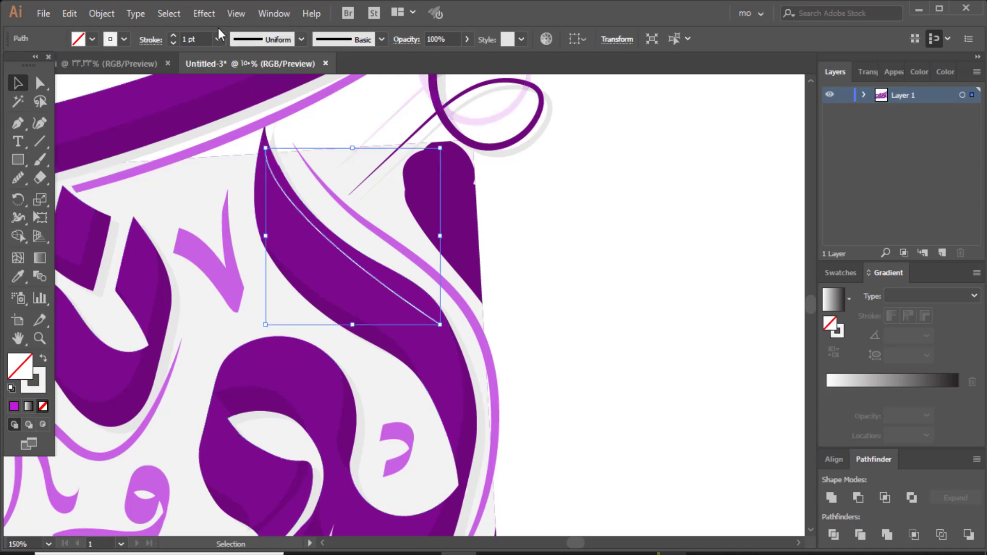
{"action": "left_click", "coordinate": [301, 39]}
{"action": "left_click", "coordinate": [259, 81]}
{"action": "left_click", "coordinate": [174, 35]}
{"action": "left_click", "coordinate": [173, 35]}
{"action": "left_click", "coordinate": [174, 35]}
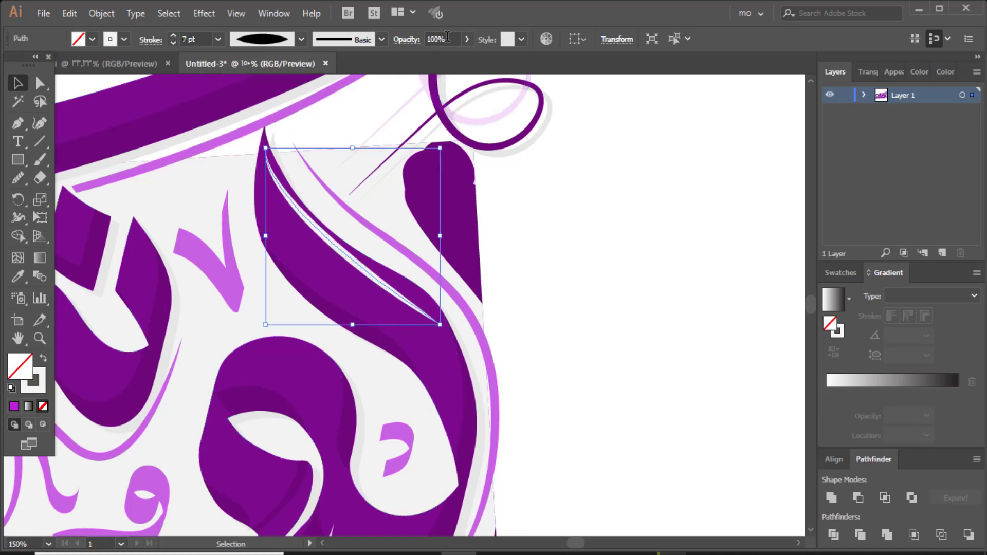
{"action": "left_click", "coordinate": [467, 39]}
{"action": "left_click_drag", "start_coordinate": [455, 60], "coordinate": [430, 59]}
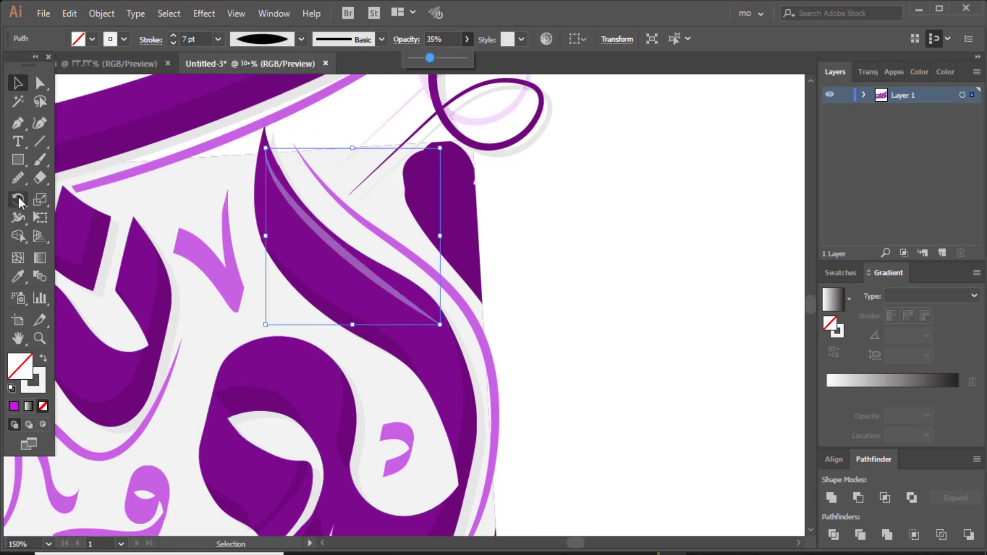
Step: Warp the highlight curve so it follows the upper contour of the tall curved stroke
{"action": "left_click_drag", "start_coordinate": [18, 217], "coordinate": [67, 236]}
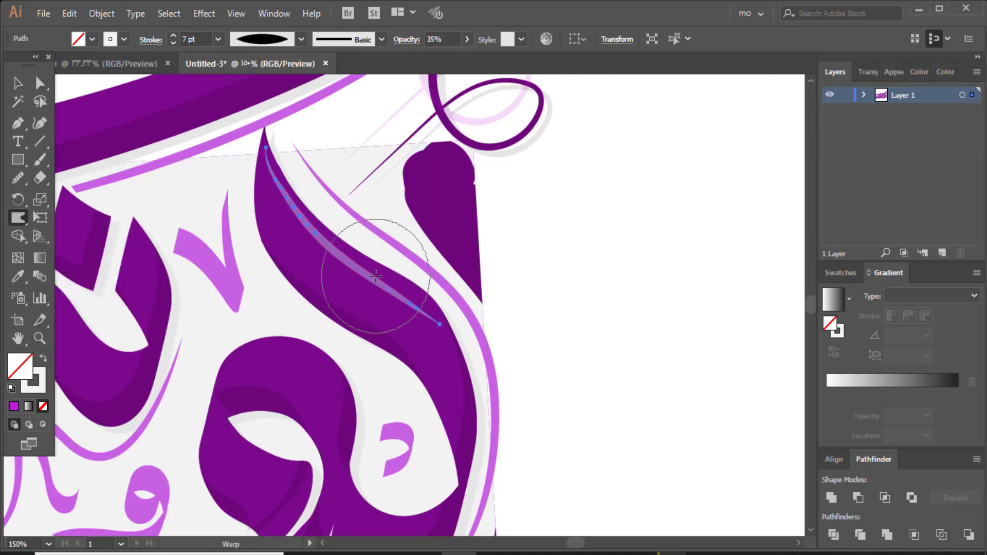
{"action": "left_click_drag", "start_coordinate": [388, 300], "coordinate": [398, 292]}
{"action": "left_click_drag", "start_coordinate": [280, 183], "coordinate": [272, 177]}
{"action": "left_click_drag", "start_coordinate": [415, 310], "coordinate": [428, 320]}
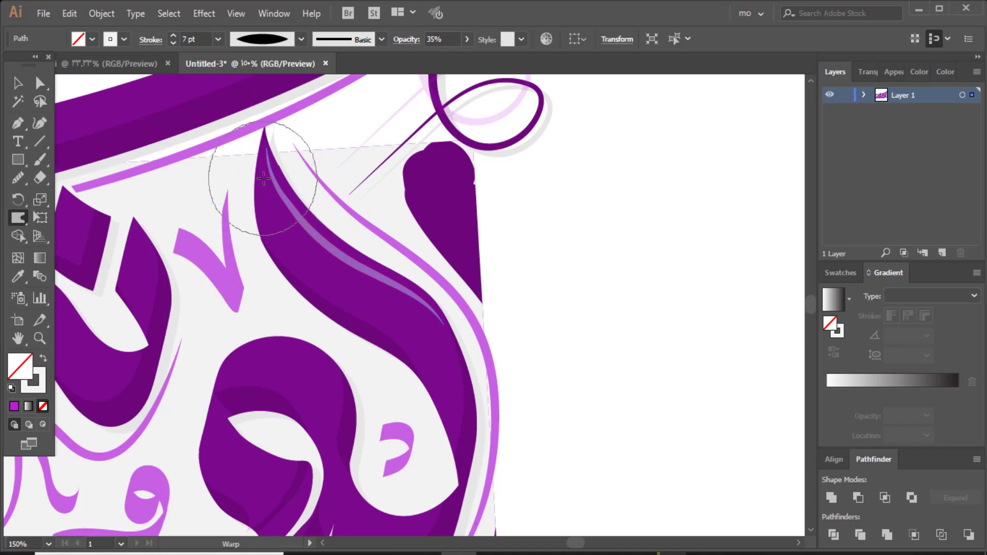
{"action": "key", "text": "v"}
{"action": "left_click", "coordinate": [662, 321]}
Step: Draw an arched highlight path along the top of the right-hand round letter
{"action": "scroll", "coordinate": [293, 346], "scroll_direction": "down", "scroll_amount": 4}
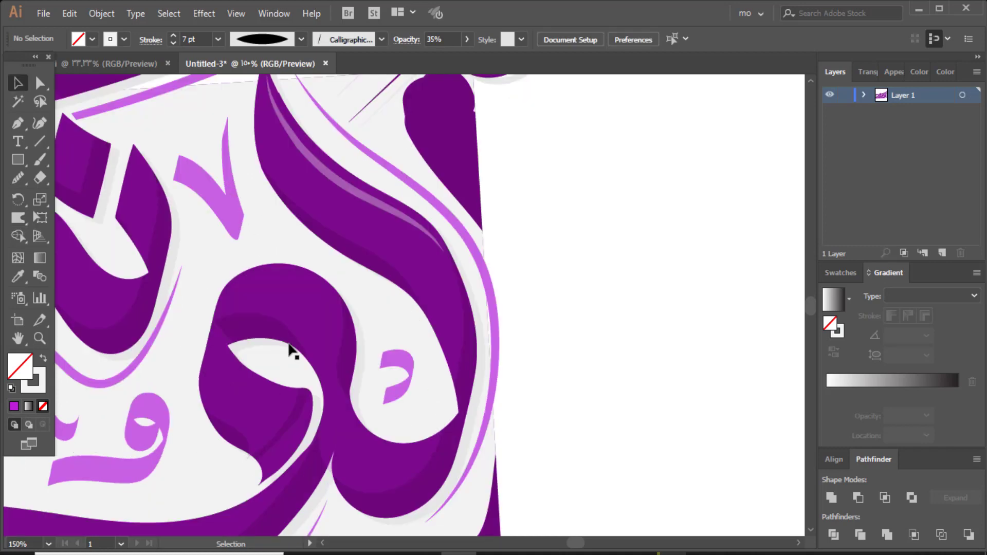
{"action": "left_click", "coordinate": [18, 123]}
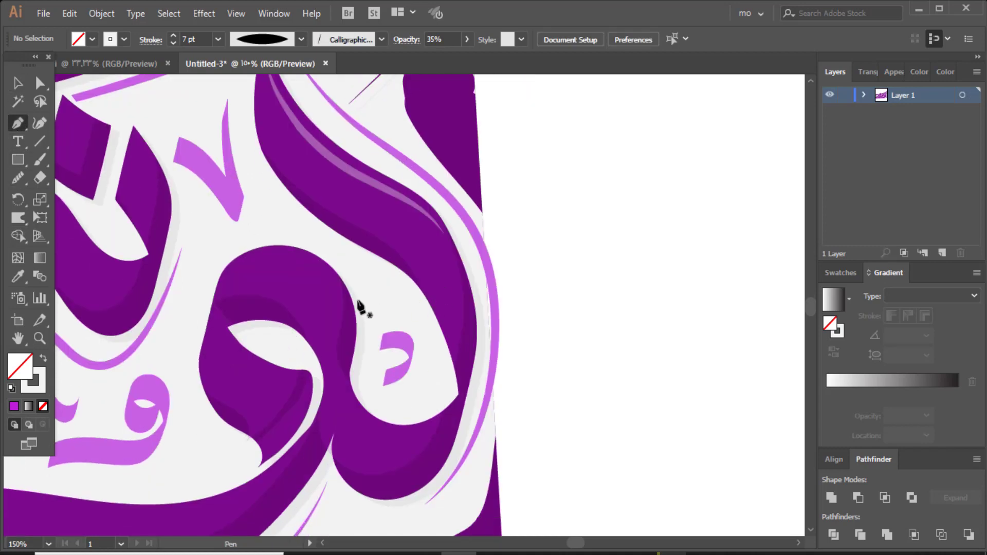
{"action": "left_click", "coordinate": [335, 285]}
{"action": "mouse_move", "coordinate": [228, 276]}
{"action": "left_mouse_down"}
{"action": "mouse_move", "coordinate": [180, 289]}
{"action": "mouse_move", "coordinate": [155, 328]}
{"action": "left_mouse_up"}
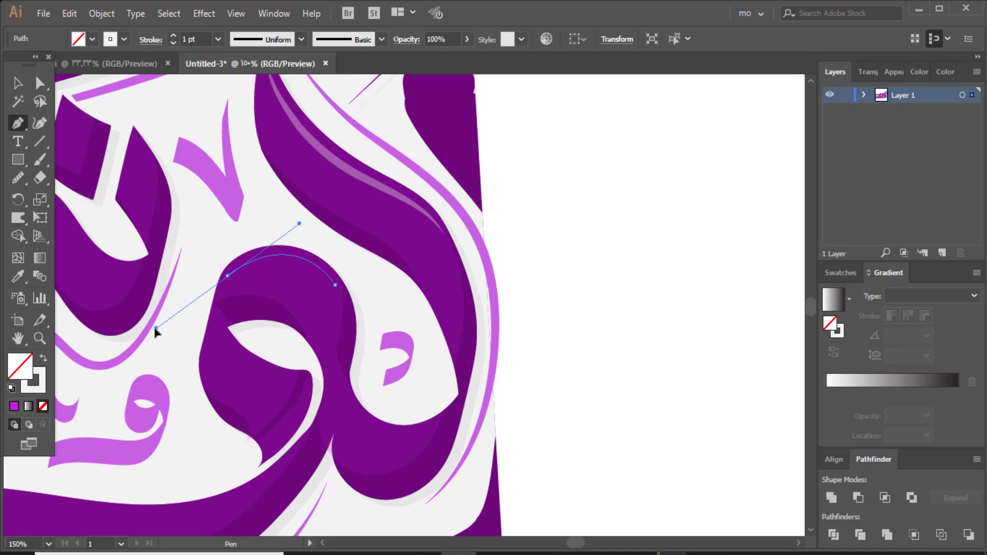
{"action": "left_click", "coordinate": [18, 83]}
{"action": "left_click", "coordinate": [309, 271]}
{"action": "left_click", "coordinate": [308, 262]}
Step: Copy the first highlight's stroke style to the arch and apply the width profile tapered at both ends
{"action": "left_click", "coordinate": [19, 279]}
{"action": "left_click", "coordinate": [344, 170]}
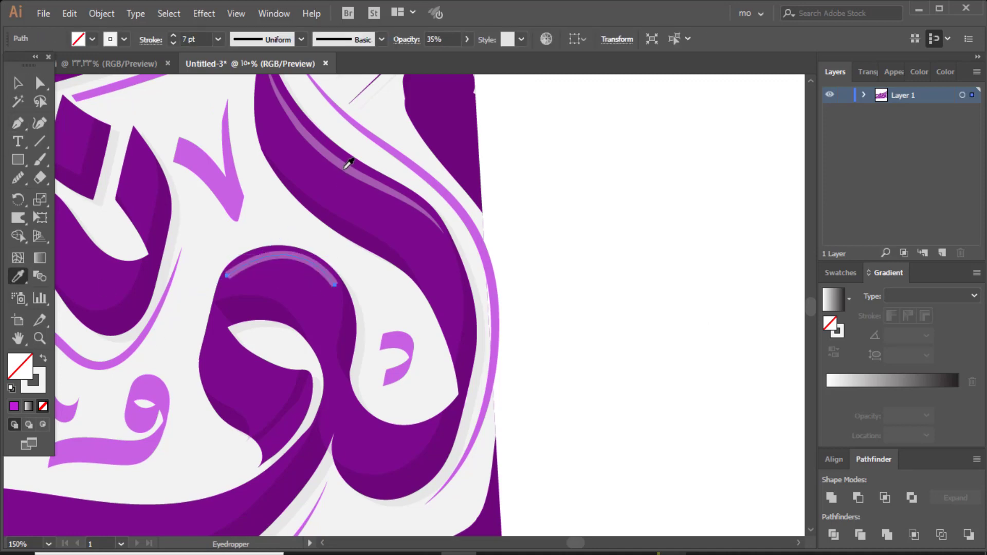
{"action": "left_click", "coordinate": [247, 41]}
{"action": "left_click", "coordinate": [250, 87]}
{"action": "left_click", "coordinate": [19, 85]}
{"action": "left_click", "coordinate": [637, 303]}
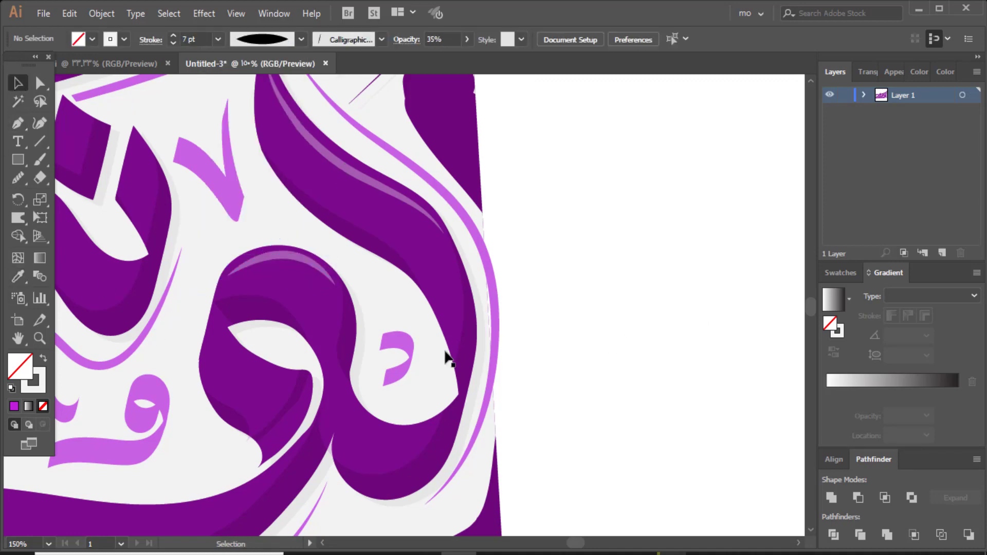
Step: Draw a three-point wavy highlight path along the upper edge of the long bottom lettering stroke
{"action": "left_click_drag", "start_coordinate": [339, 384], "coordinate": [803, 225]}
{"action": "key", "text": "p"}
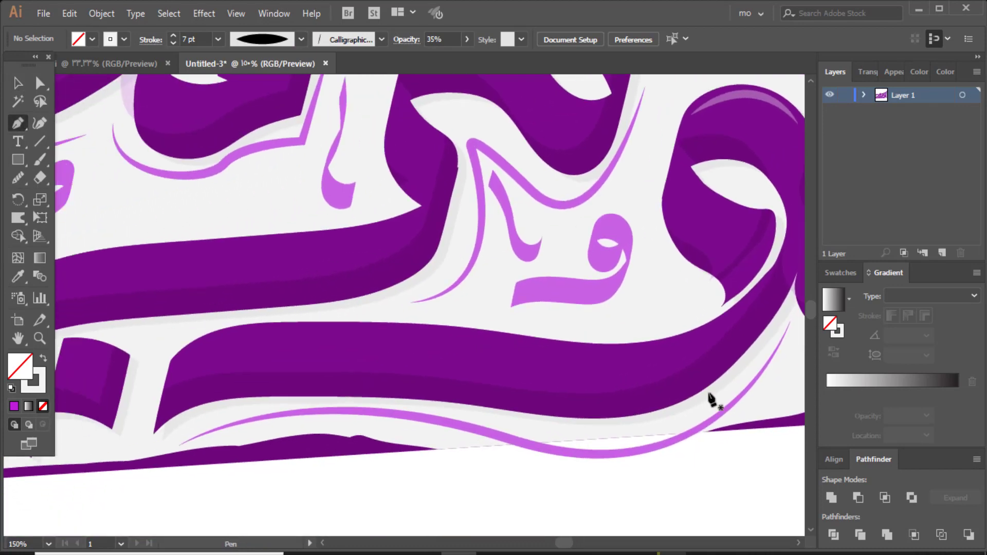
{"action": "left_click", "coordinate": [681, 341]}
{"action": "left_click_drag", "start_coordinate": [361, 332], "coordinate": [182, 340]}
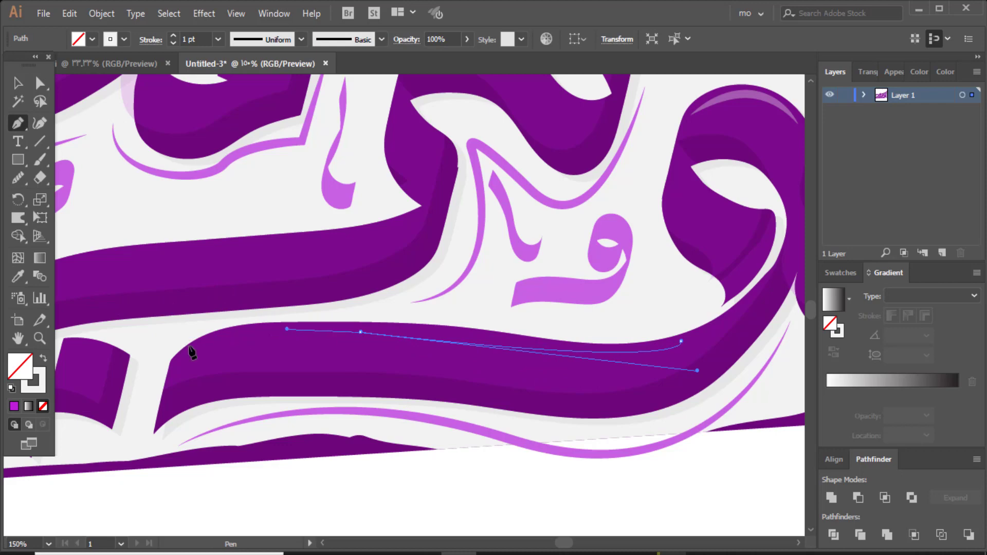
{"action": "left_click", "coordinate": [191, 353]}
{"action": "key", "text": "v"}
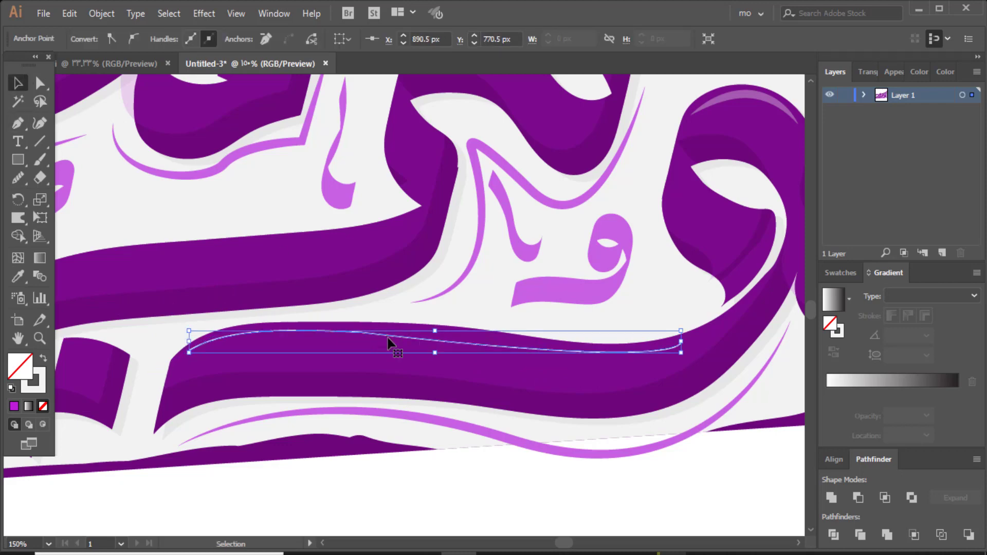
Step: Match the wavy path to the round letter's highlight style and apply the width profile tapered at both ends
{"action": "left_click", "coordinate": [18, 276]}
{"action": "left_click", "coordinate": [768, 99]}
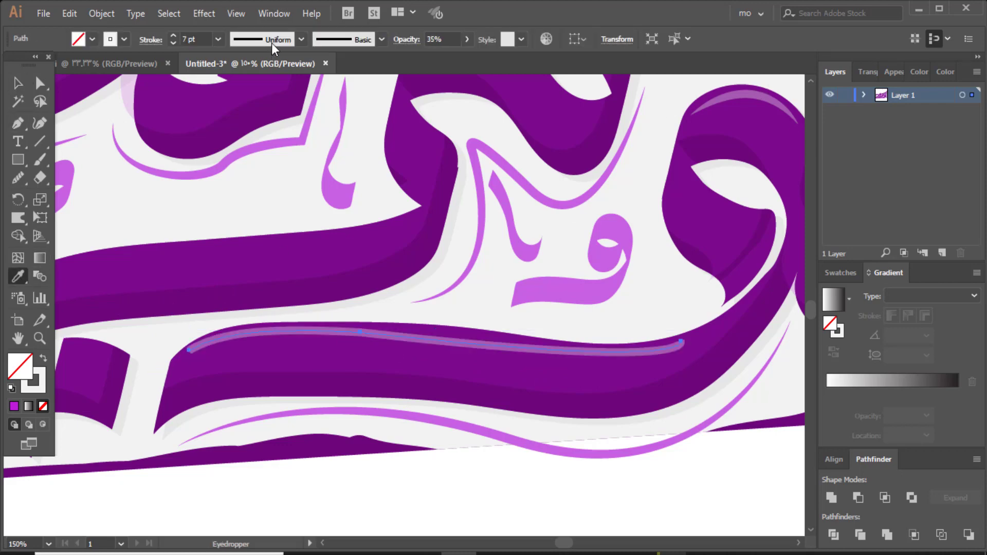
{"action": "left_click", "coordinate": [272, 39]}
{"action": "left_click", "coordinate": [256, 72]}
Step: Warp the long bottom stroke's highlight to follow its contour and smooth out the path's bumps
{"action": "left_click", "coordinate": [18, 218]}
{"action": "mouse_move", "coordinate": [479, 359]}
{"action": "left_mouse_down"}
{"action": "mouse_move", "coordinate": [414, 348]}
{"action": "mouse_move", "coordinate": [473, 357]}
{"action": "mouse_move", "coordinate": [585, 334]}
{"action": "mouse_move", "coordinate": [595, 352]}
{"action": "mouse_move", "coordinate": [550, 330]}
{"action": "mouse_move", "coordinate": [435, 348]}
{"action": "mouse_move", "coordinate": [358, 344]}
{"action": "mouse_move", "coordinate": [264, 370]}
{"action": "mouse_move", "coordinate": [347, 356]}
{"action": "left_mouse_up"}
{"action": "left_click", "coordinate": [18, 179]}
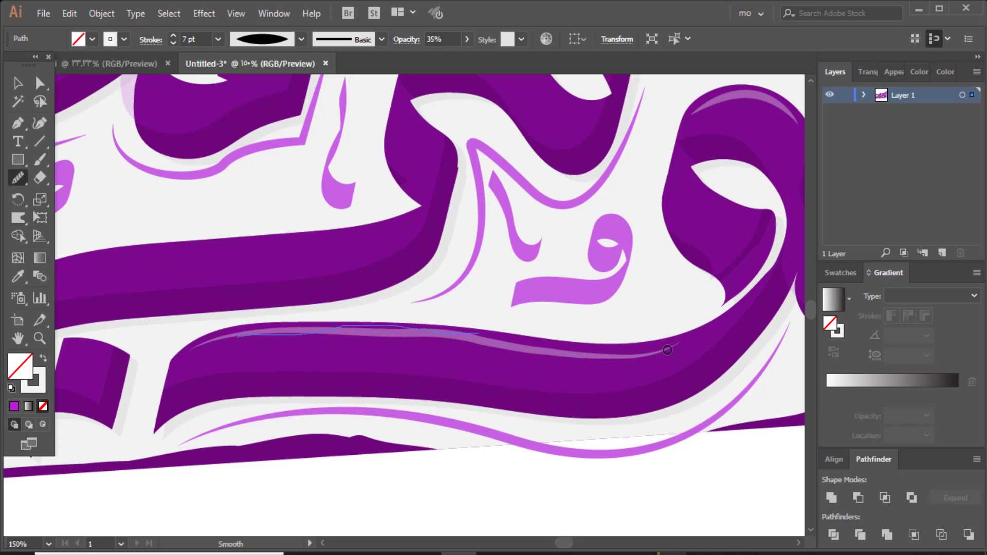
{"action": "left_click_drag", "start_coordinate": [668, 350], "coordinate": [564, 370]}
{"action": "left_click_drag", "start_coordinate": [345, 344], "coordinate": [208, 374]}
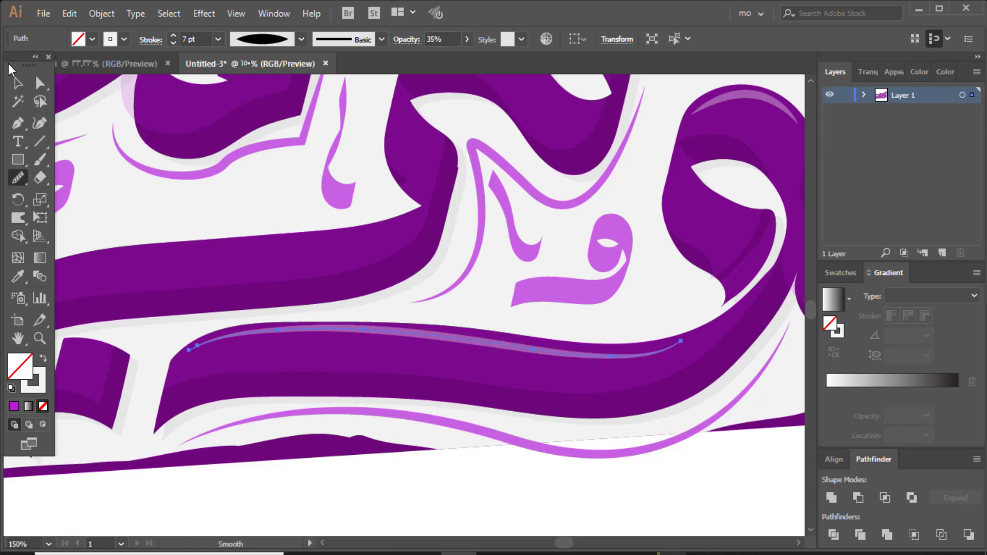
{"action": "left_click", "coordinate": [17, 82]}
{"action": "left_click", "coordinate": [476, 490]}
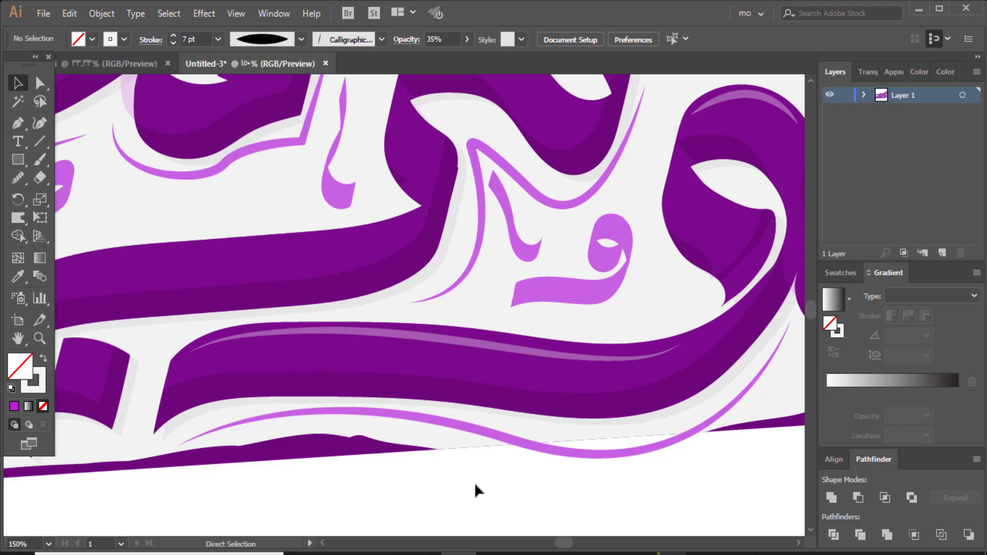
Step: Draw a short two-point curved highlight path down the pointed tip of the letter just below the diamond dot
{"action": "key", "text": "ctrl+minus"}
{"action": "key", "text": "ctrl+minus"}
{"action": "key", "text": "ctrl+minus"}
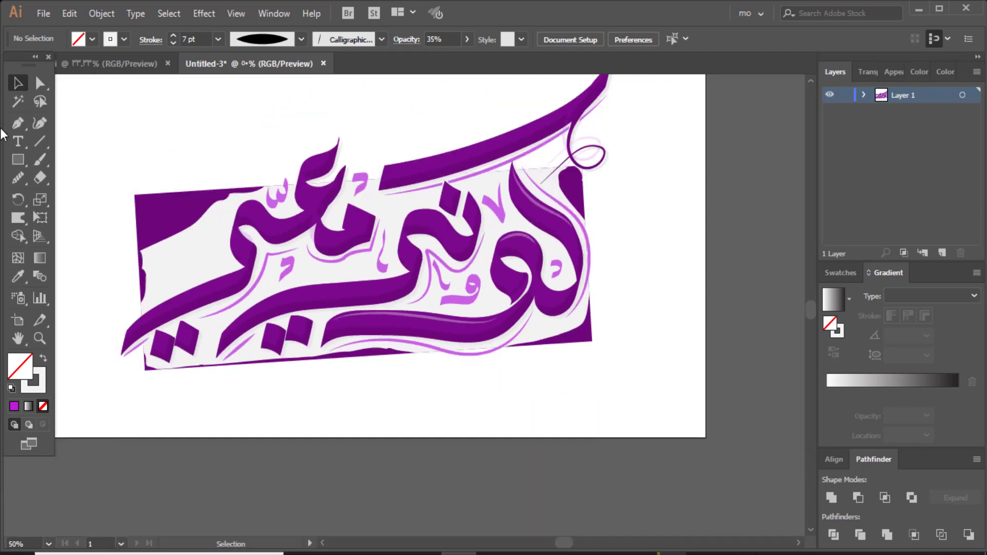
{"action": "left_click", "coordinate": [40, 320]}
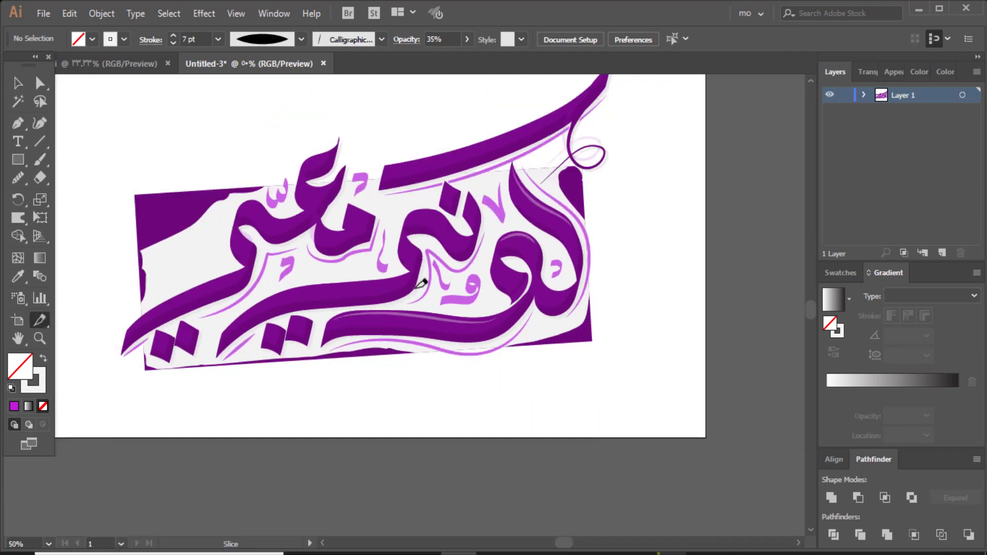
{"action": "key", "text": "z"}
{"action": "left_click", "coordinate": [494, 224]}
{"action": "left_click", "coordinate": [418, 322]}
{"action": "left_click", "coordinate": [418, 322]}
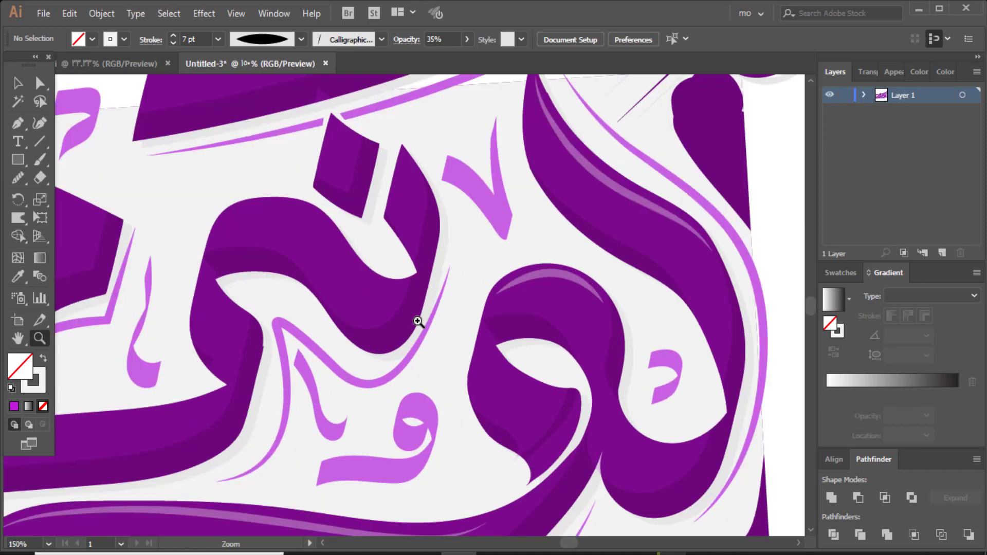
{"action": "left_click", "coordinate": [18, 123]}
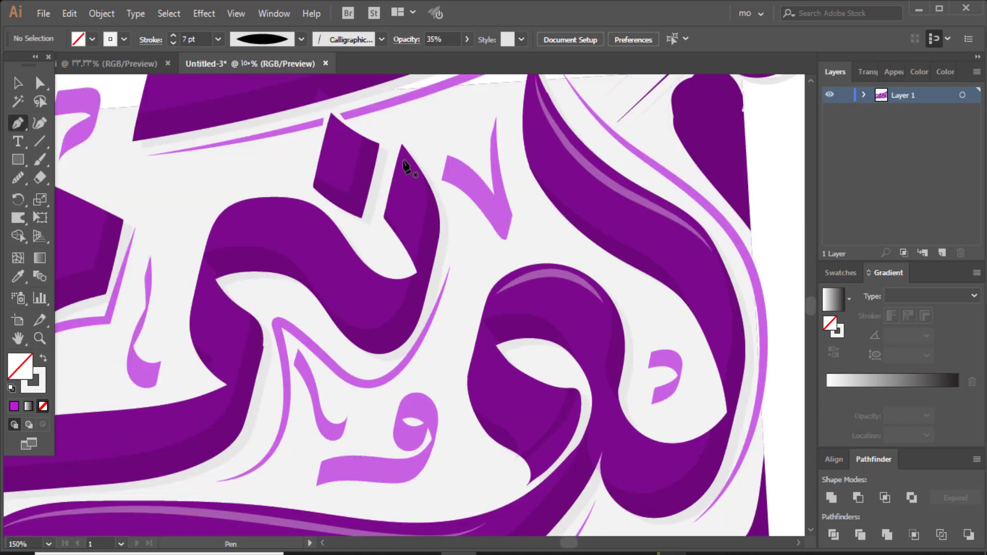
{"action": "left_click", "coordinate": [405, 158]}
{"action": "left_click_drag", "start_coordinate": [421, 211], "coordinate": [415, 230]}
Step: Match the pointed tip's path to the round letter's highlight style and apply the width profile tapered at both ends
{"action": "key", "text": "i"}
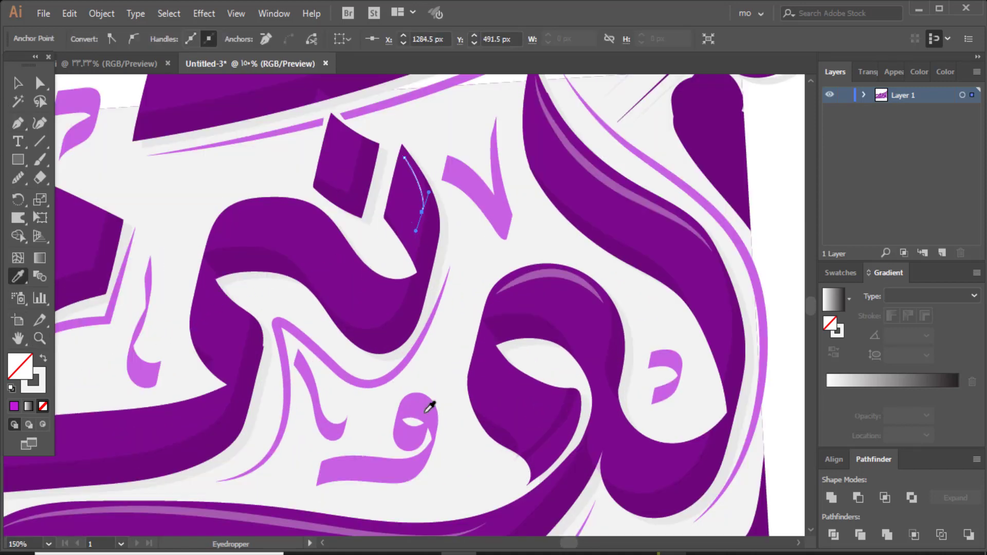
{"action": "left_click", "coordinate": [560, 268]}
{"action": "key", "text": "v"}
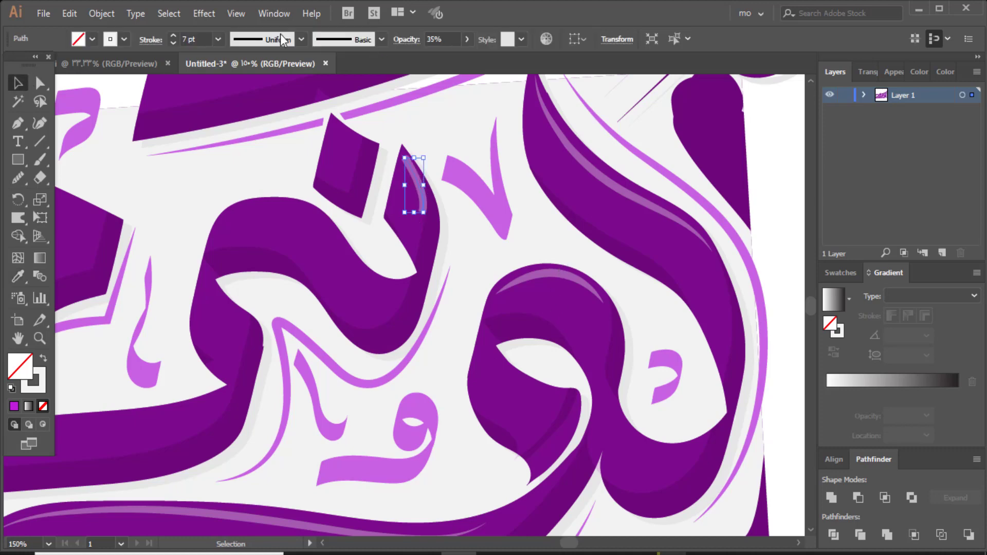
{"action": "left_click", "coordinate": [786, 241]}
Step: Draw a three-point wavy highlight path along the upper edge of the same letter's arched body, below the diamond dot
{"action": "key", "text": "p"}
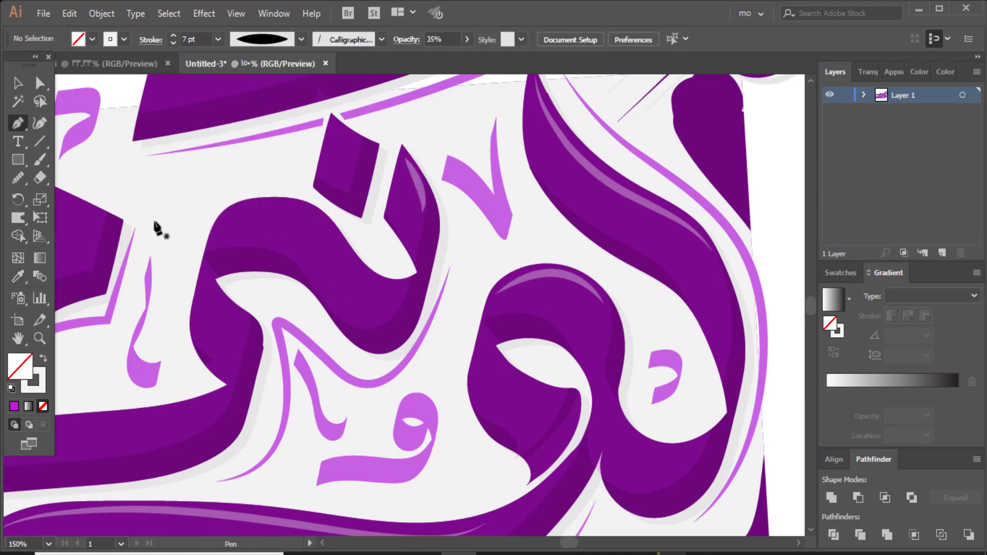
{"action": "left_click", "coordinate": [394, 290]}
{"action": "left_click", "coordinate": [331, 266]}
{"action": "left_click", "coordinate": [311, 215]}
{"action": "left_click", "coordinate": [289, 164]}
{"action": "left_click_drag", "start_coordinate": [290, 164], "coordinate": [267, 159]}
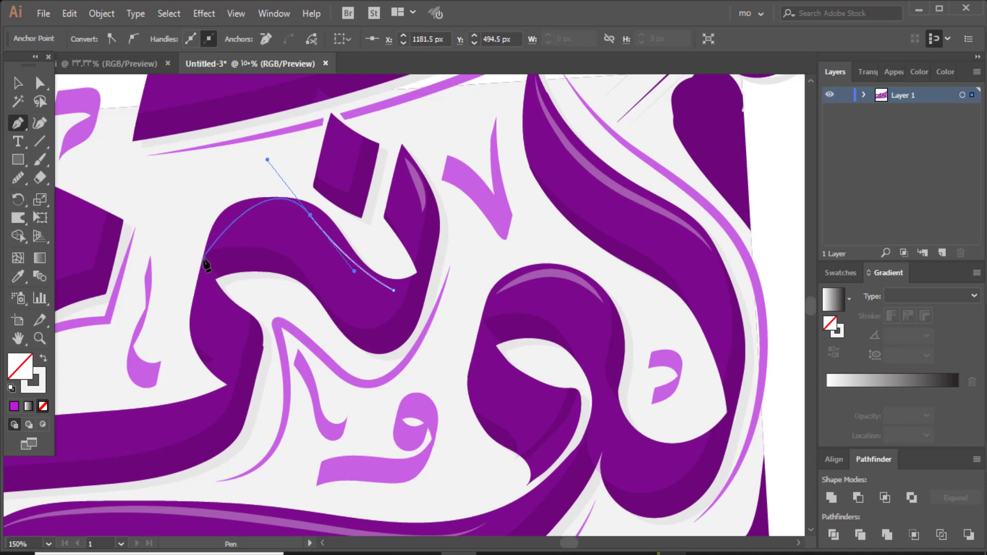
{"action": "left_click", "coordinate": [220, 227]}
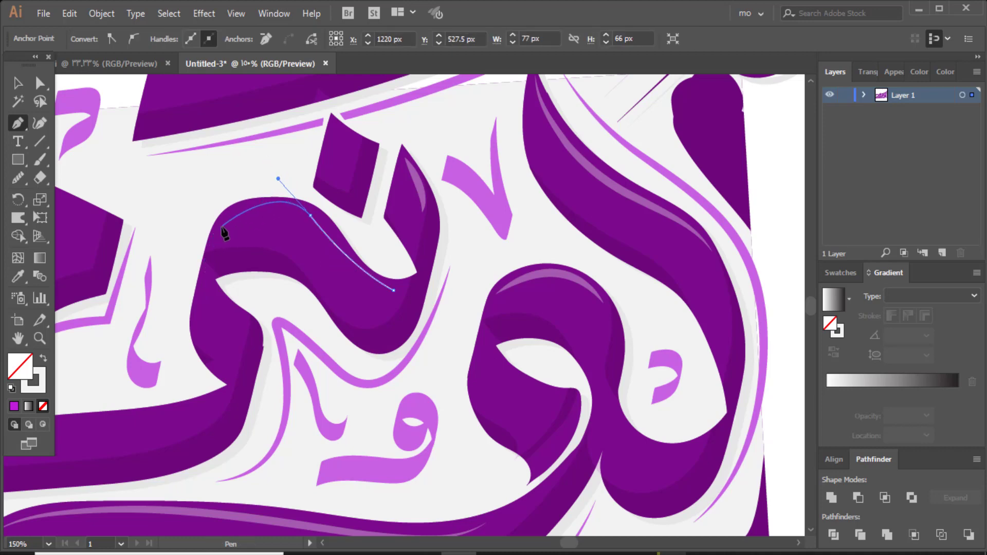
Step: Copy the round letter's highlight style to the wavy arch path and apply the width profile tapered at both ends
{"action": "left_click", "coordinate": [17, 83]}
{"action": "left_click", "coordinate": [17, 276]}
{"action": "left_click", "coordinate": [575, 281]}
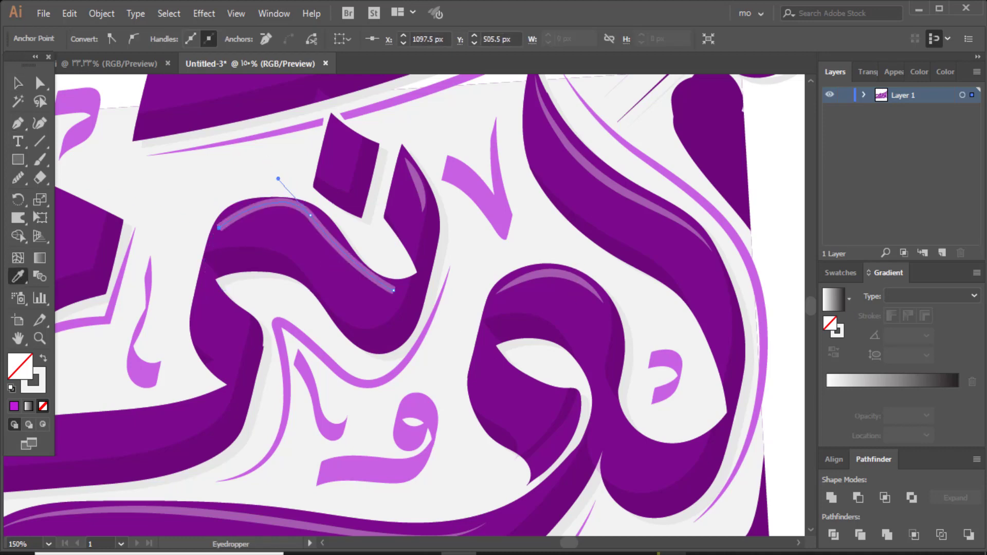
{"action": "key", "text": "v"}
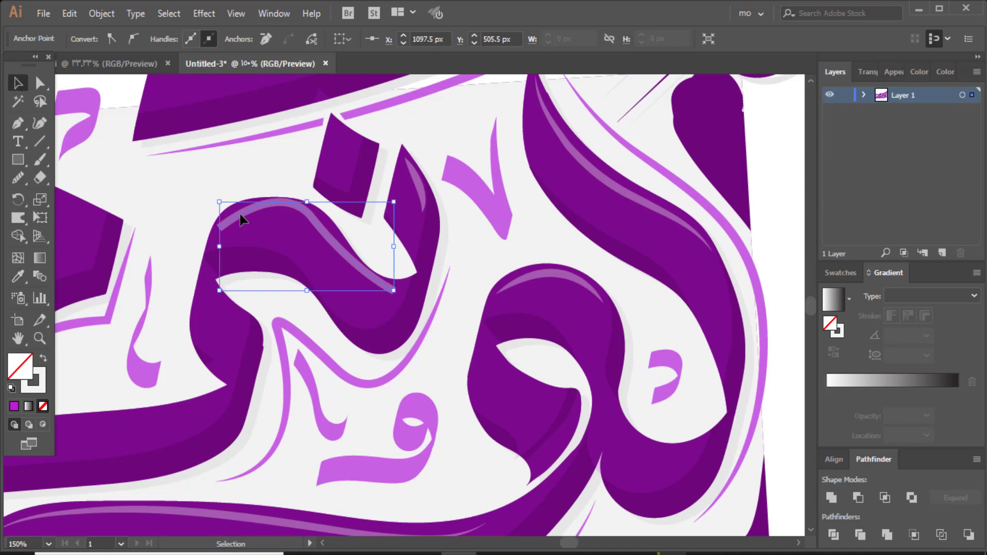
{"action": "left_click", "coordinate": [339, 253]}
{"action": "left_click", "coordinate": [332, 224]}
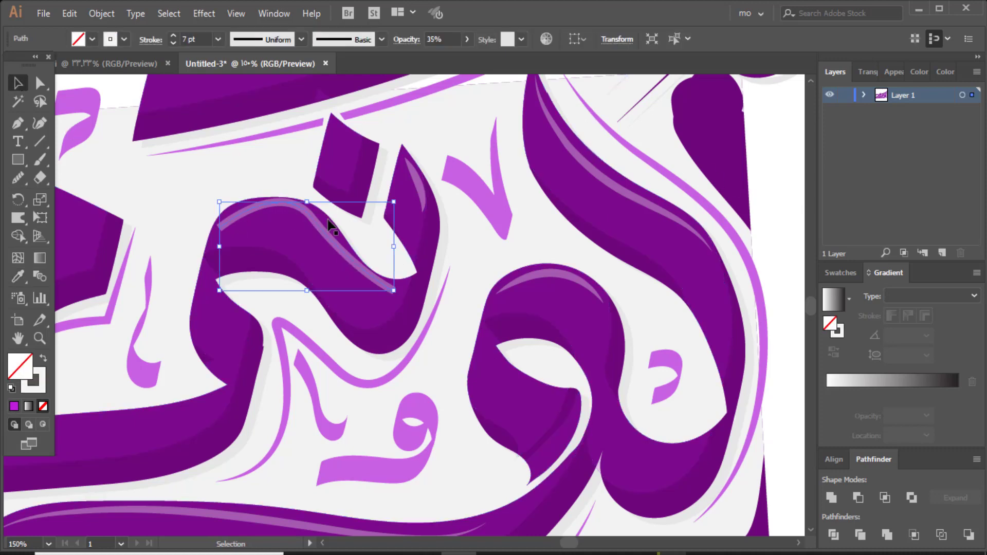
{"action": "left_click", "coordinate": [265, 41]}
{"action": "left_click", "coordinate": [254, 91]}
Step: Warp the arched body's highlight inward so it follows the letter's contour
{"action": "left_click", "coordinate": [18, 217]}
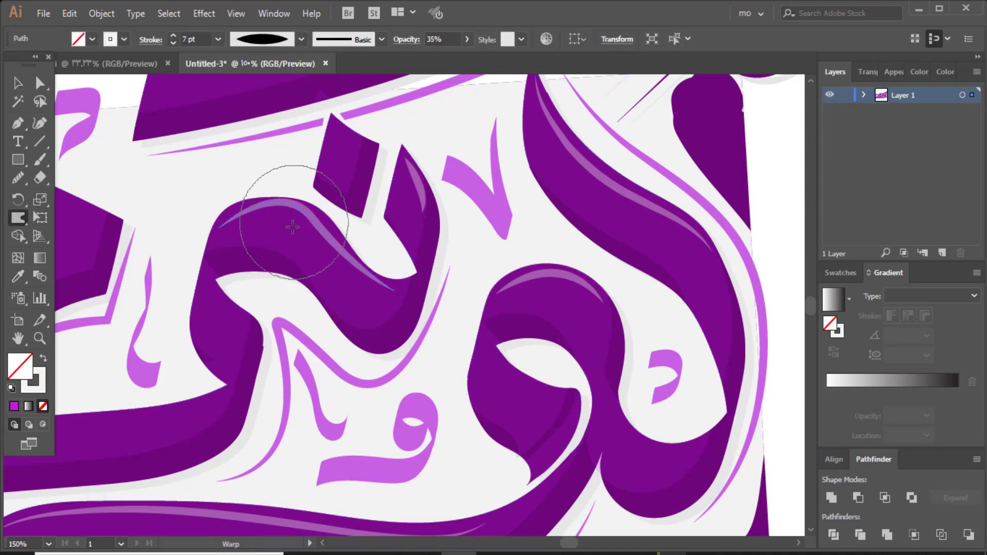
{"action": "mouse_move", "coordinate": [270, 222]}
{"action": "left_mouse_down"}
{"action": "mouse_move", "coordinate": [269, 242]}
{"action": "mouse_move", "coordinate": [368, 242]}
{"action": "mouse_move", "coordinate": [326, 261]}
{"action": "mouse_move", "coordinate": [301, 253]}
{"action": "left_mouse_up"}
{"action": "left_click", "coordinate": [17, 83]}
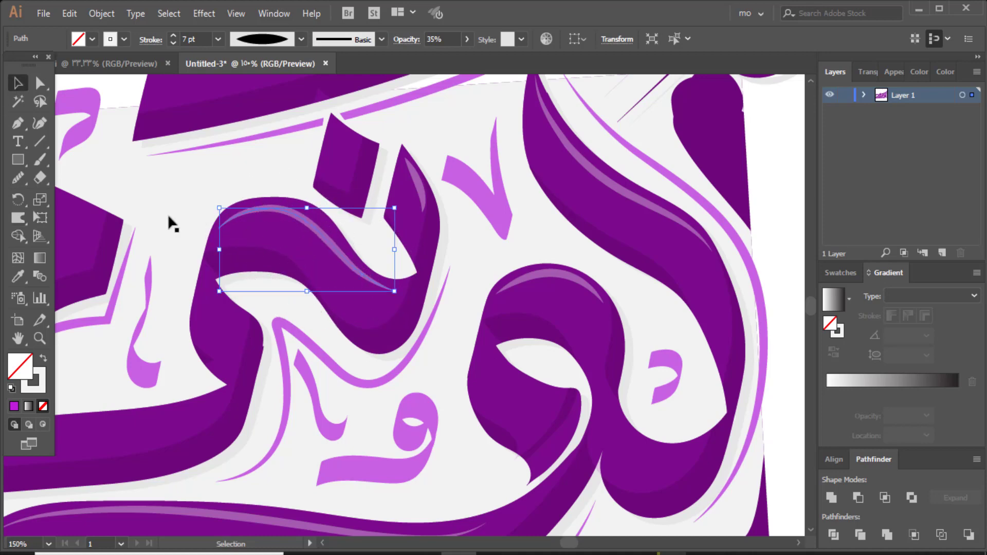
Step: Draw a short straight highlight path on the diagonal neck beneath the arched letter
{"action": "left_click", "coordinate": [167, 214]}
{"action": "left_click_drag", "start_coordinate": [168, 214], "coordinate": [510, 199]}
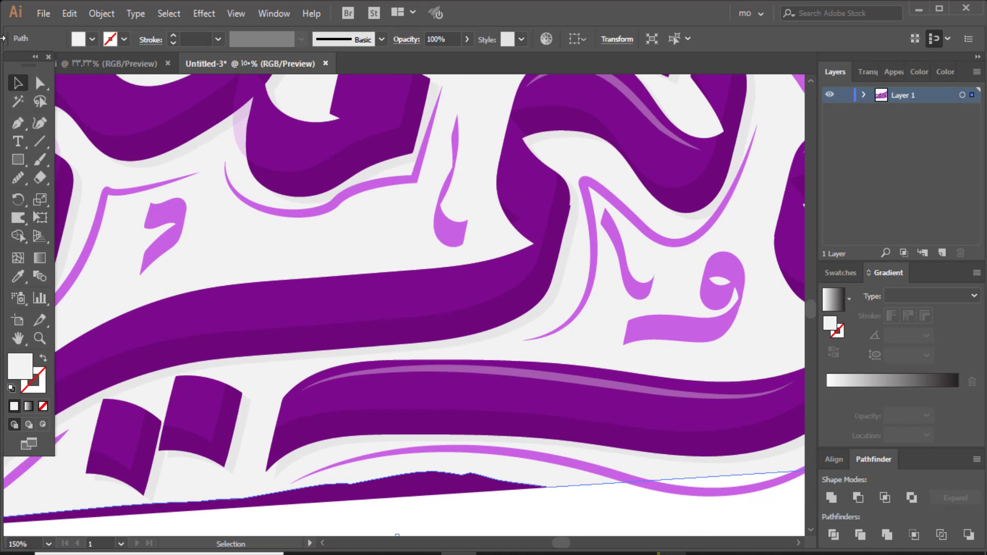
{"action": "key", "text": "p"}
{"action": "left_click", "coordinate": [511, 140]}
{"action": "left_click", "coordinate": [550, 183]}
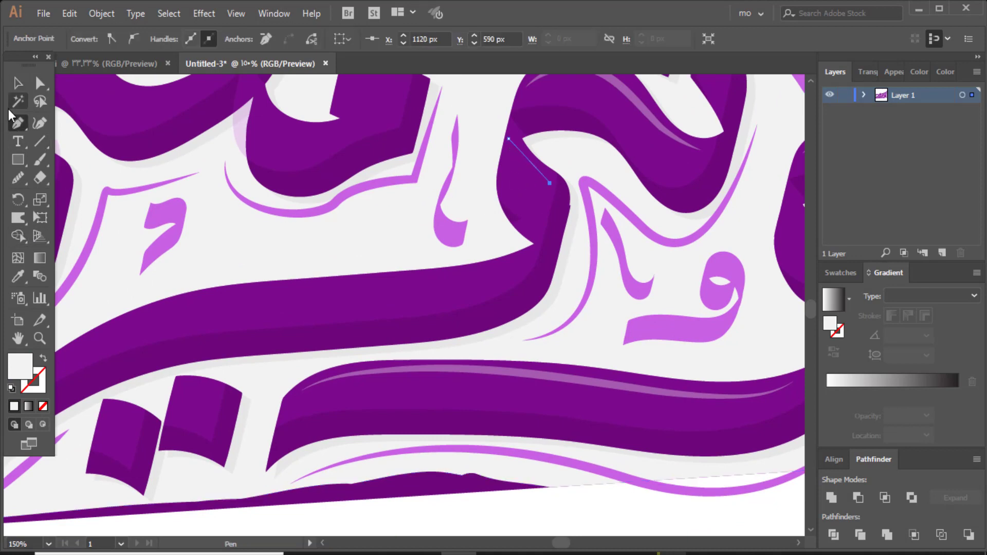
Step: Match the neck's path to the long bottom stroke's highlight style and apply the width profile tapered at both ends
{"action": "key", "text": "v"}
{"action": "left_click", "coordinate": [16, 281]}
{"action": "left_click", "coordinate": [410, 370]}
{"action": "left_click", "coordinate": [17, 88]}
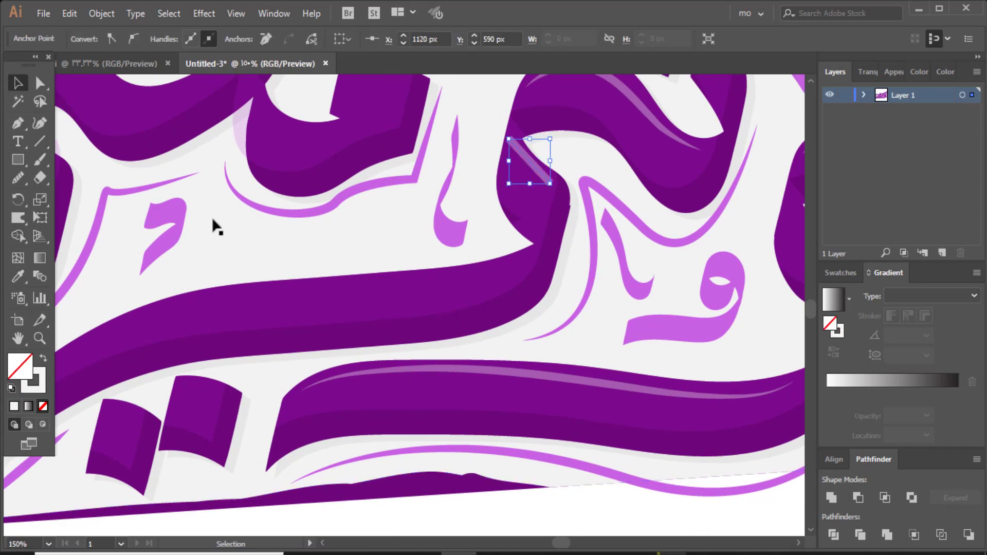
{"action": "left_click", "coordinate": [212, 217]}
{"action": "left_click", "coordinate": [530, 165]}
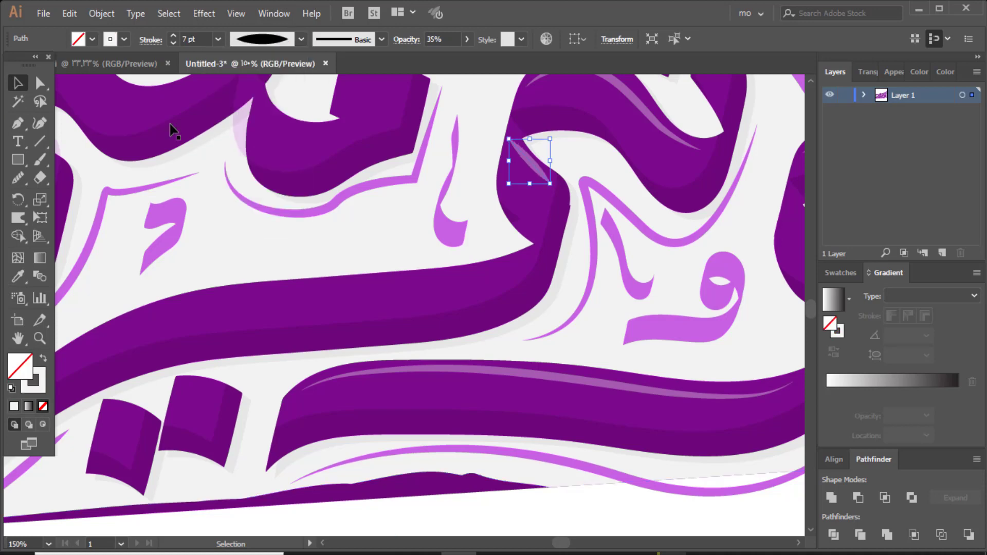
{"action": "left_click", "coordinate": [217, 231]}
Step: Draw a three-point curved highlight path along the upper edge of the long middle lettering stroke
{"action": "left_click", "coordinate": [16, 129]}
{"action": "left_click_drag", "start_coordinate": [456, 324], "coordinate": [559, 274]}
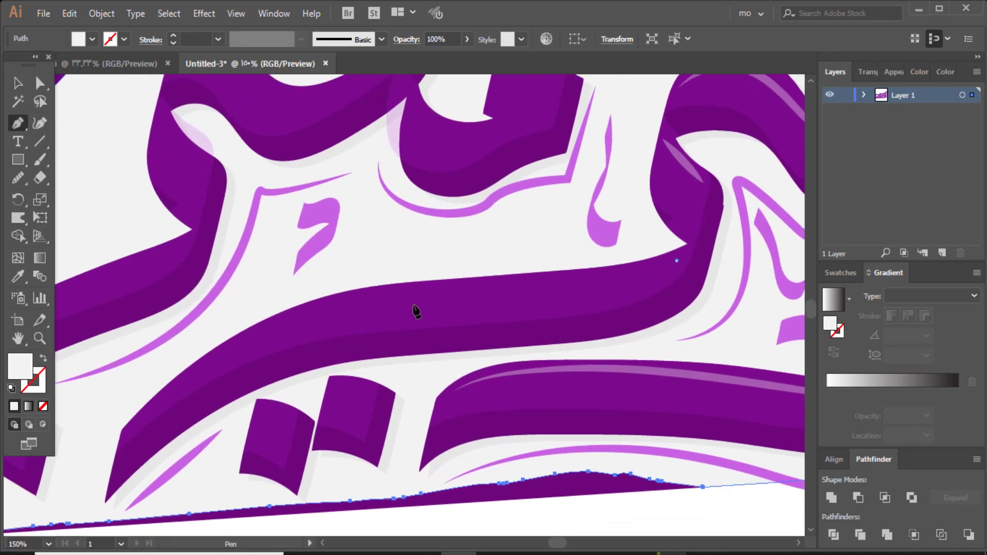
{"action": "left_click_drag", "start_coordinate": [400, 288], "coordinate": [321, 320]}
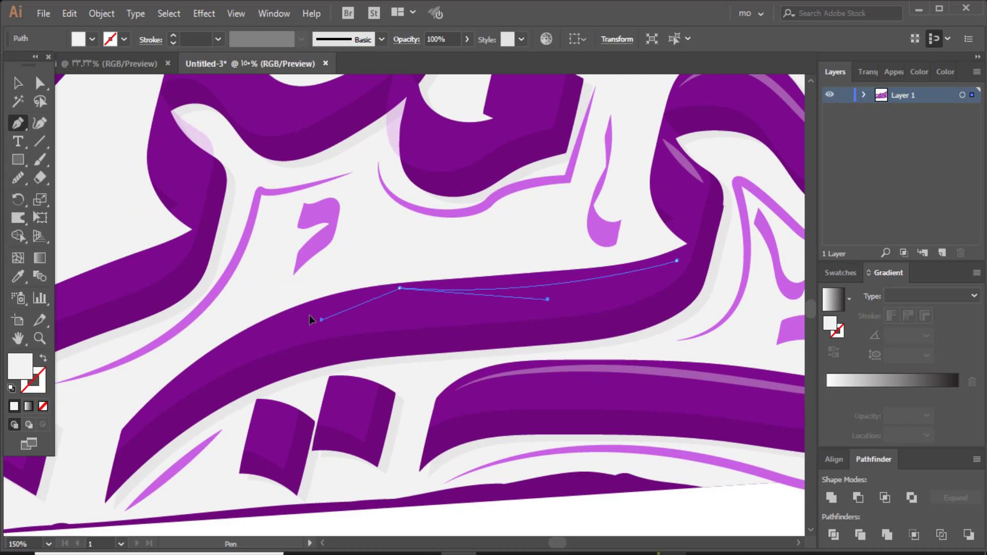
{"action": "mouse_move", "coordinate": [175, 385]}
{"action": "left_mouse_down"}
{"action": "mouse_move", "coordinate": [177, 395]}
{"action": "mouse_move", "coordinate": [56, 474]}
{"action": "left_mouse_up"}
Step: Copy the bottom stroke's highlight style to the middle stroke's path and apply the width profile tapered at both ends
{"action": "key", "text": "shift+x"}
{"action": "left_click", "coordinate": [18, 276]}
{"action": "left_click", "coordinate": [622, 363]}
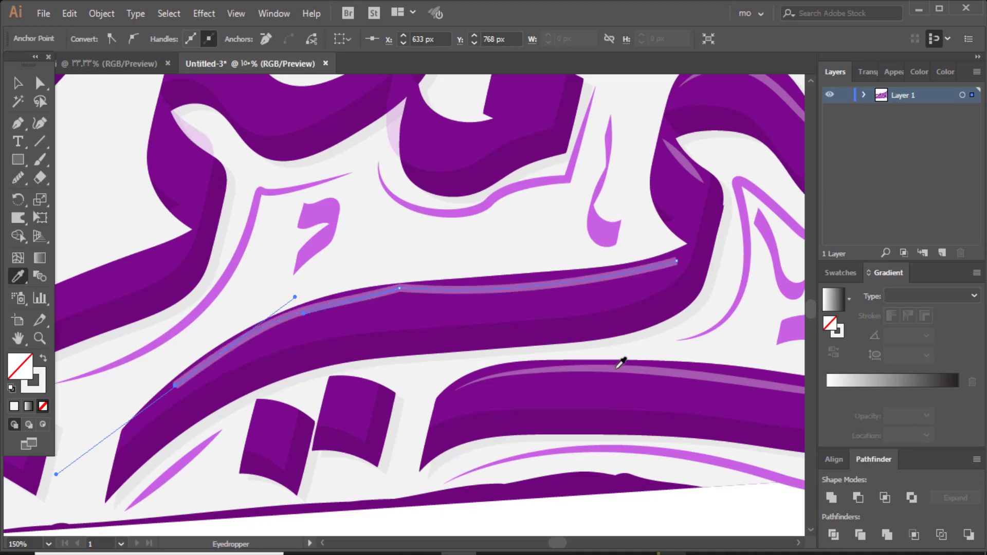
{"action": "left_click", "coordinate": [17, 87]}
{"action": "left_click", "coordinate": [401, 294]}
{"action": "left_click", "coordinate": [467, 293]}
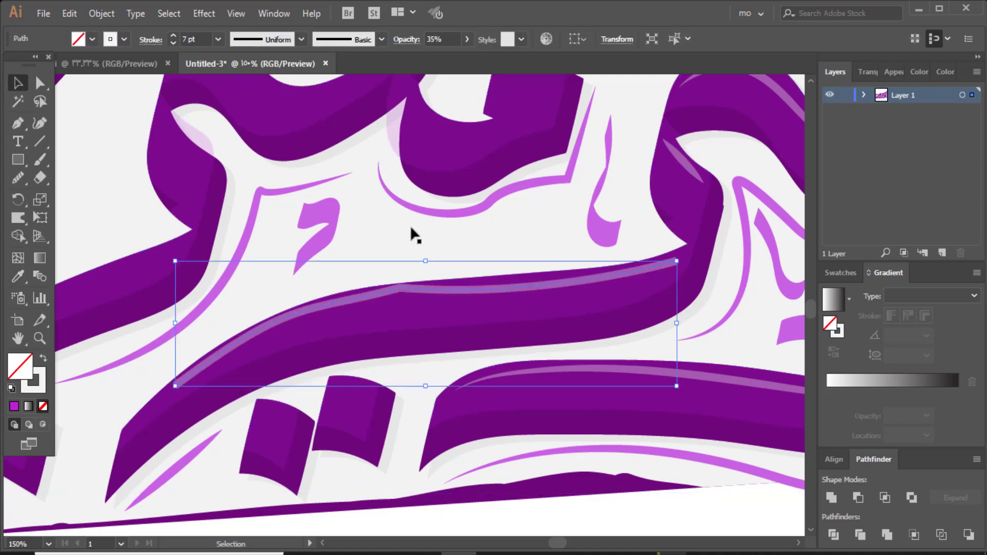
{"action": "left_click", "coordinate": [302, 40]}
{"action": "left_click", "coordinate": [288, 87]}
Step: Smooth out the kinks in the long middle stroke's highlight path
{"action": "left_click", "coordinate": [19, 179]}
{"action": "left_click_drag", "start_coordinate": [398, 298], "coordinate": [445, 296]}
{"action": "mouse_move", "coordinate": [281, 329]}
{"action": "left_mouse_down"}
{"action": "mouse_move", "coordinate": [378, 299]}
{"action": "mouse_move", "coordinate": [642, 279]}
{"action": "left_mouse_up"}
{"action": "left_click", "coordinate": [17, 87]}
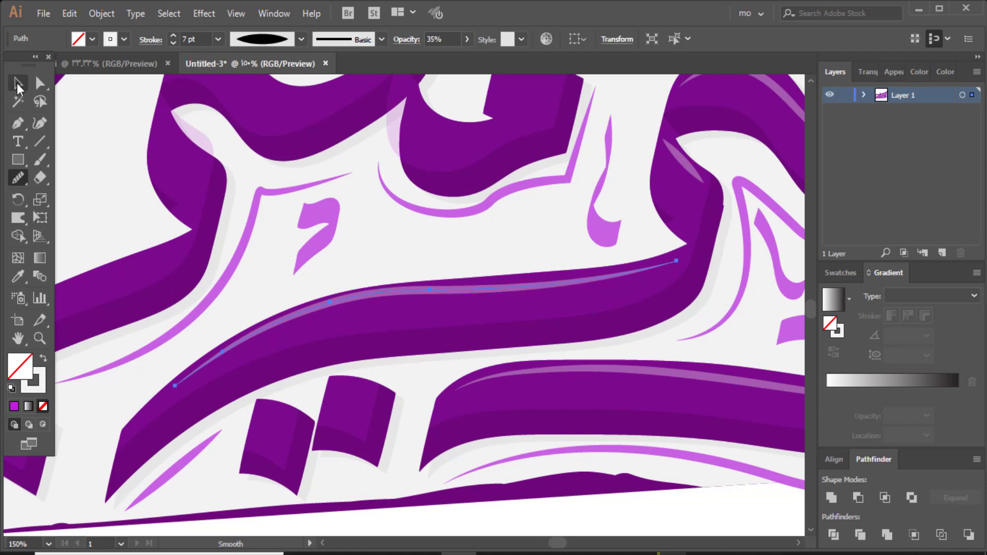
Step: Draw a three-point angular highlight path inside the upper corner of the block-shaped letter head
{"action": "scroll", "coordinate": [428, 386], "scroll_direction": "up", "scroll_amount": 5}
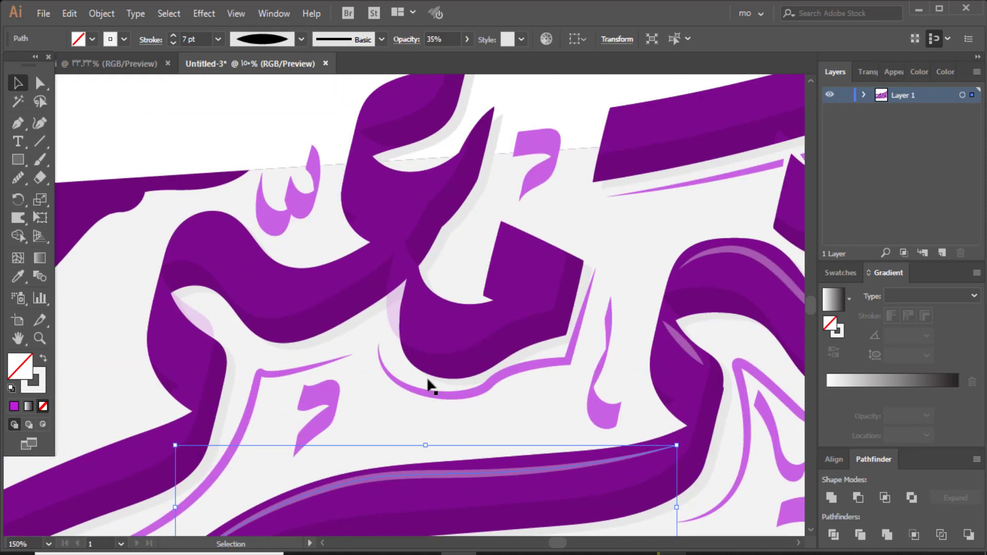
{"action": "left_click", "coordinate": [501, 142]}
{"action": "key", "text": "p"}
{"action": "left_click", "coordinate": [508, 237]}
{"action": "left_click", "coordinate": [554, 258]}
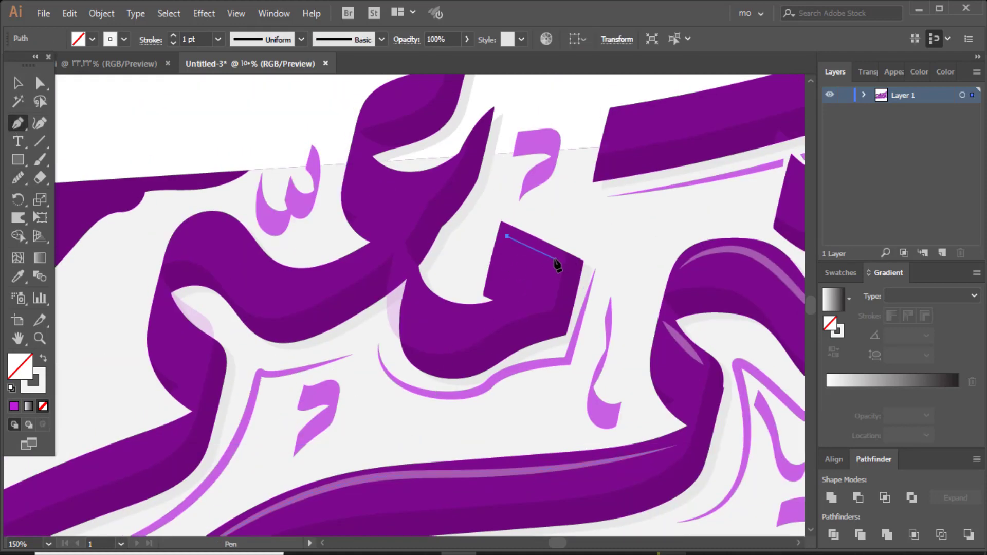
{"action": "left_click", "coordinate": [535, 303]}
Step: Match the angular path to the middle stroke's highlight style and apply the width profile tapered at both ends
{"action": "left_click", "coordinate": [18, 276]}
{"action": "left_click", "coordinate": [565, 467]}
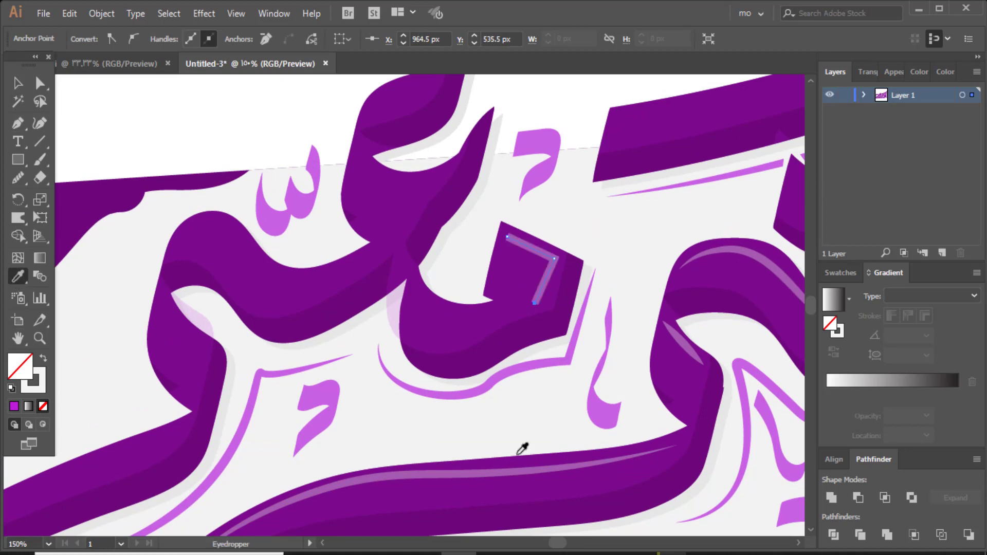
{"action": "left_click", "coordinate": [19, 84]}
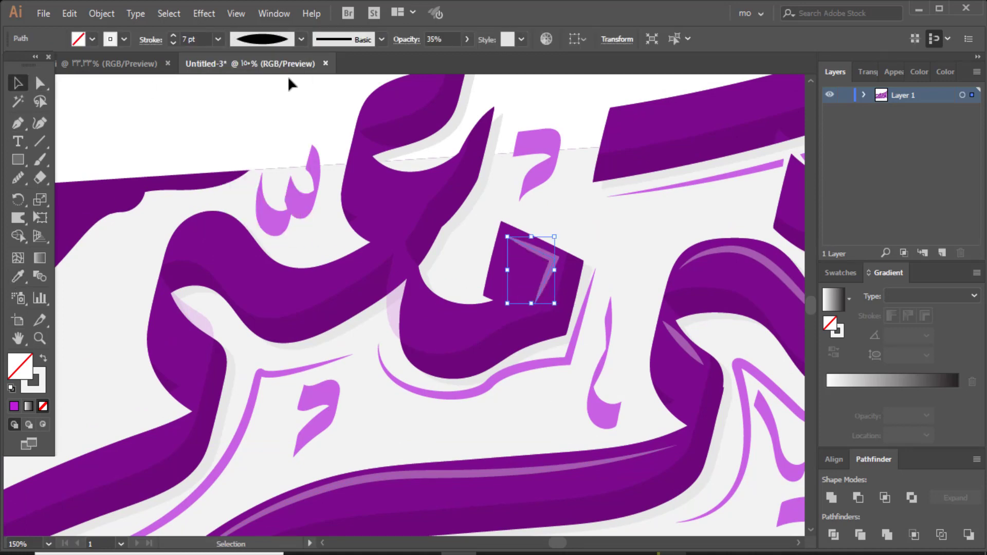
{"action": "left_click", "coordinate": [241, 117]}
Step: Draw a two-point curved highlight path along the inner edge of the same letter's bowl
{"action": "left_click", "coordinate": [14, 125]}
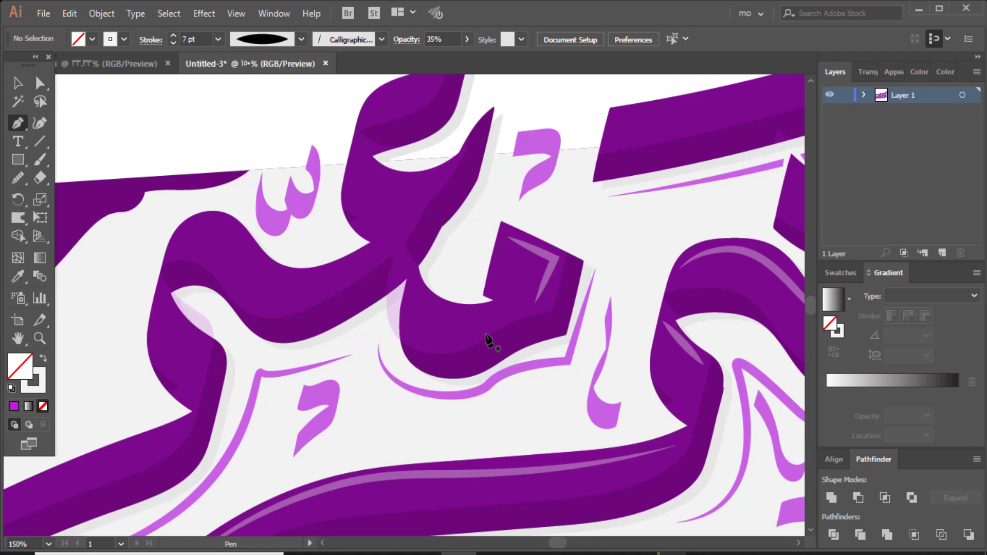
{"action": "left_click", "coordinate": [484, 315]}
{"action": "left_click_drag", "start_coordinate": [413, 292], "coordinate": [411, 258]}
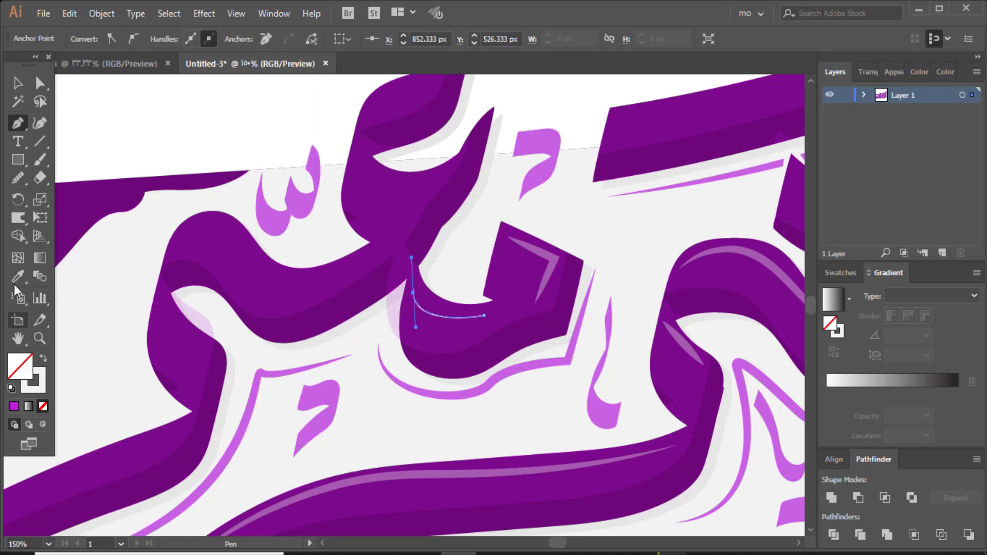
Step: Copy the angular highlight's style to the bowl's path and apply the width profile tapered at both ends
{"action": "left_click", "coordinate": [17, 279]}
{"action": "left_click", "coordinate": [550, 251]}
{"action": "key", "text": "v"}
{"action": "left_click", "coordinate": [471, 323]}
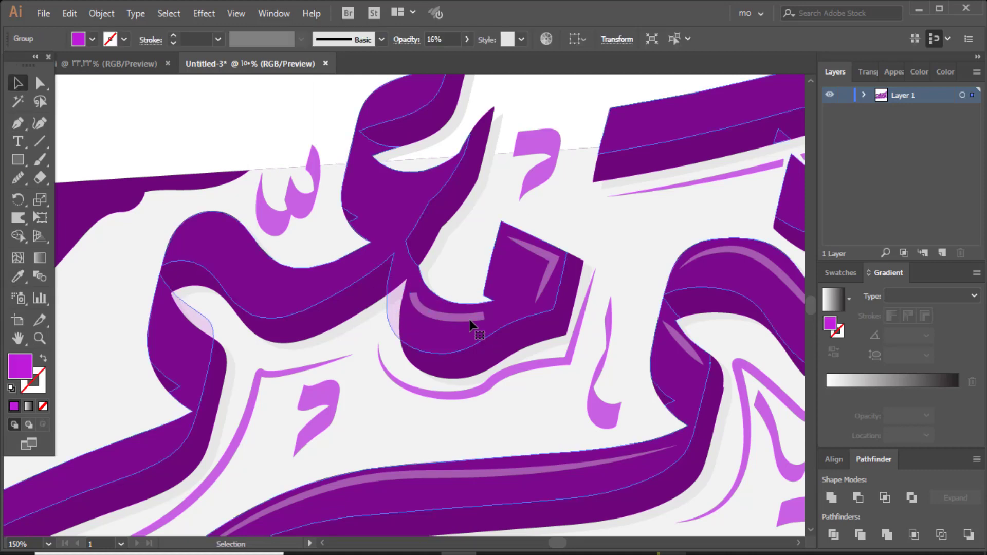
{"action": "left_click", "coordinate": [471, 317]}
{"action": "left_click", "coordinate": [302, 39]}
{"action": "left_click", "coordinate": [275, 85]}
{"action": "left_click", "coordinate": [278, 147]}
Step: Draw a two-point curved highlight path along the upper edge of the topmost hooked letter's head
{"action": "scroll", "coordinate": [269, 215], "scroll_direction": "up", "scroll_amount": 2}
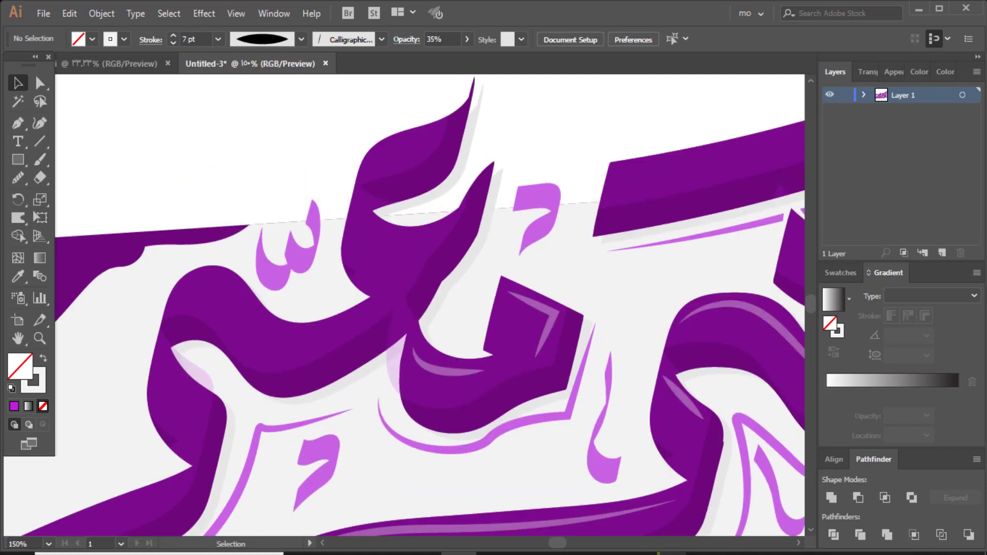
{"action": "left_click", "coordinate": [17, 123]}
{"action": "left_click", "coordinate": [441, 129]}
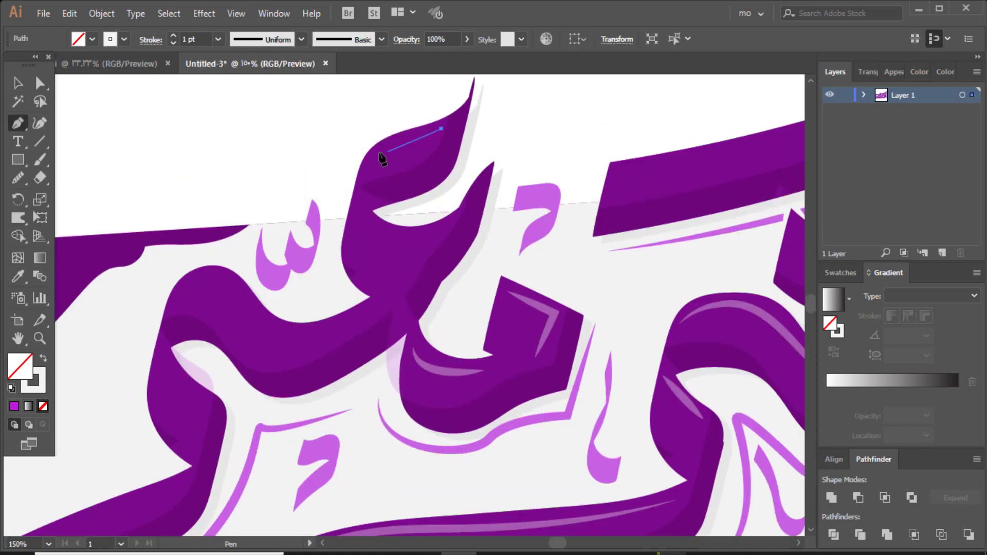
{"action": "left_click", "coordinate": [380, 147]}
{"action": "left_click", "coordinate": [369, 164]}
{"action": "left_click", "coordinate": [358, 181]}
{"action": "key", "text": "ctrl+z"}
{"action": "key", "text": "v"}
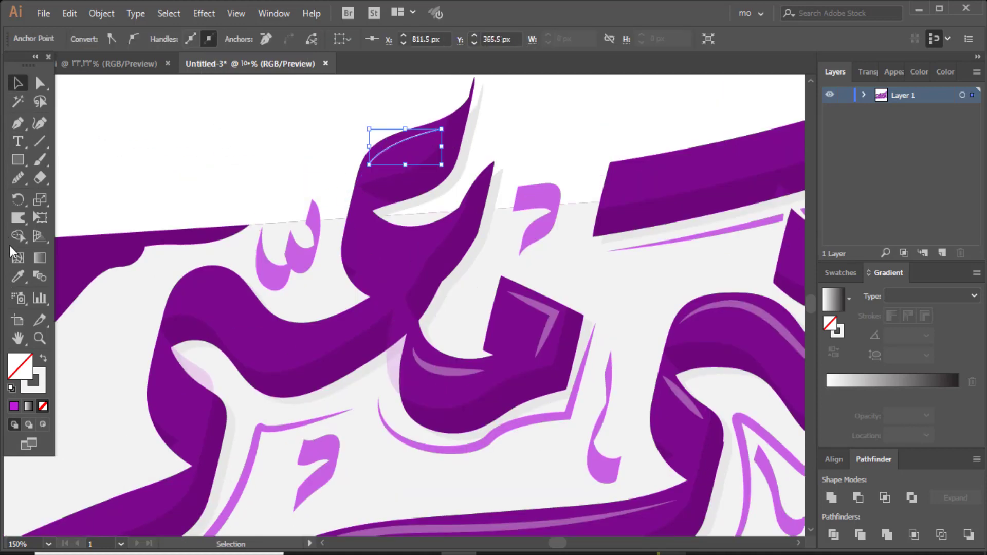
Step: Match the hooked head's path to the bowl's highlight style and apply the width profile tapered at both ends
{"action": "left_click", "coordinate": [17, 276]}
{"action": "left_click", "coordinate": [455, 371]}
{"action": "left_click", "coordinate": [18, 82]}
{"action": "left_click", "coordinate": [206, 123]}
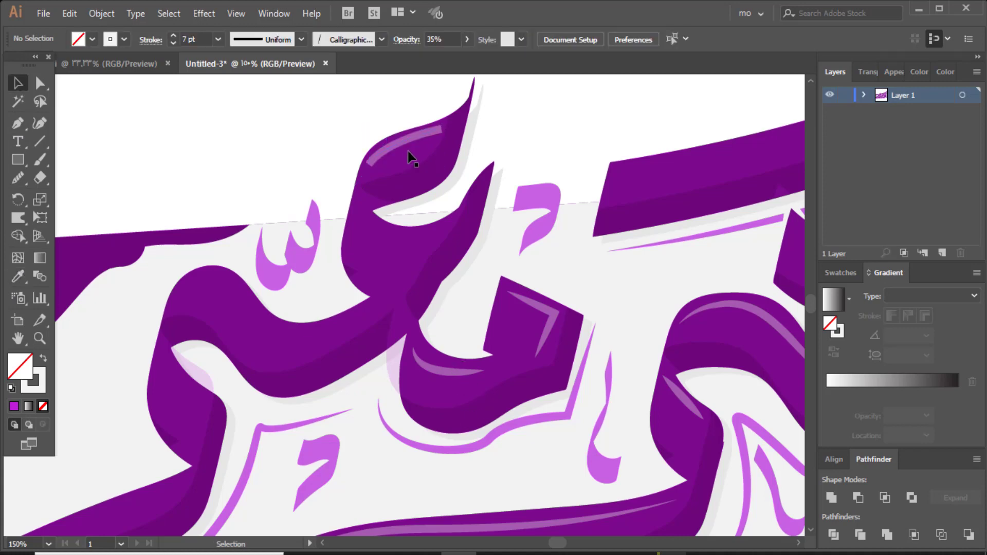
{"action": "left_click", "coordinate": [404, 139]}
{"action": "left_click", "coordinate": [301, 39]}
{"action": "left_click", "coordinate": [265, 82]}
{"action": "left_click", "coordinate": [168, 162]}
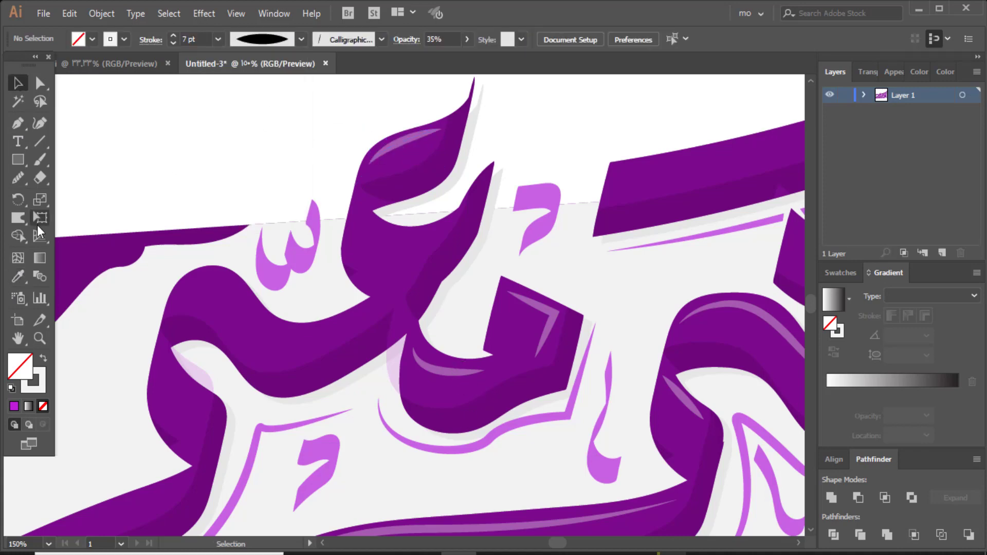
Step: Add a two-point curved highlight below the topmost hooked letter's opening, matching the existing 7 pt, 35% highlight style with the width profile tapered at both ends
{"action": "left_click", "coordinate": [17, 123]}
{"action": "left_click", "coordinate": [354, 227]}
{"action": "left_click_drag", "start_coordinate": [438, 237], "coordinate": [489, 201]}
{"action": "key", "text": "i"}
{"action": "left_click", "coordinate": [456, 368]}
{"action": "left_click", "coordinate": [18, 83]}
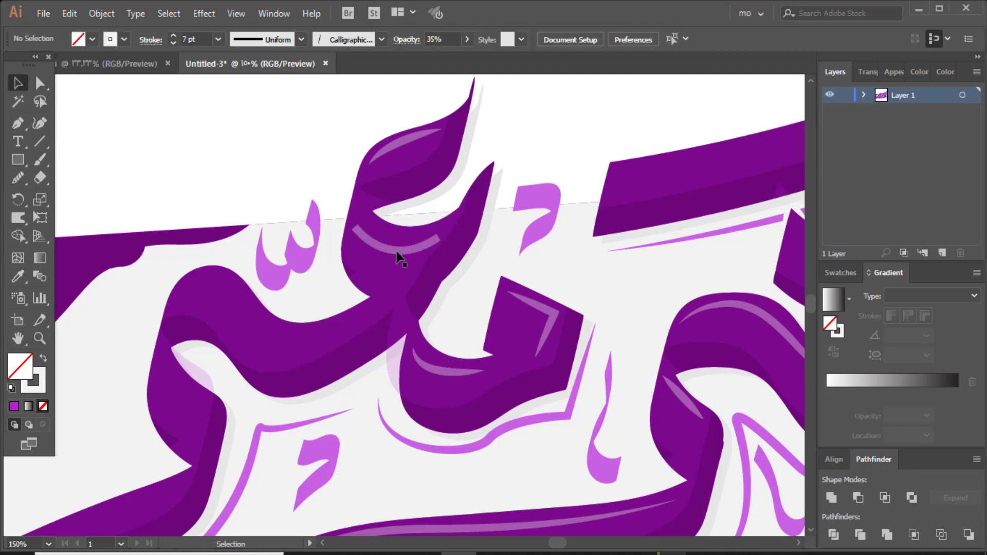
{"action": "left_click", "coordinate": [269, 39]}
{"action": "left_click", "coordinate": [257, 77]}
{"action": "left_click", "coordinate": [149, 162]}
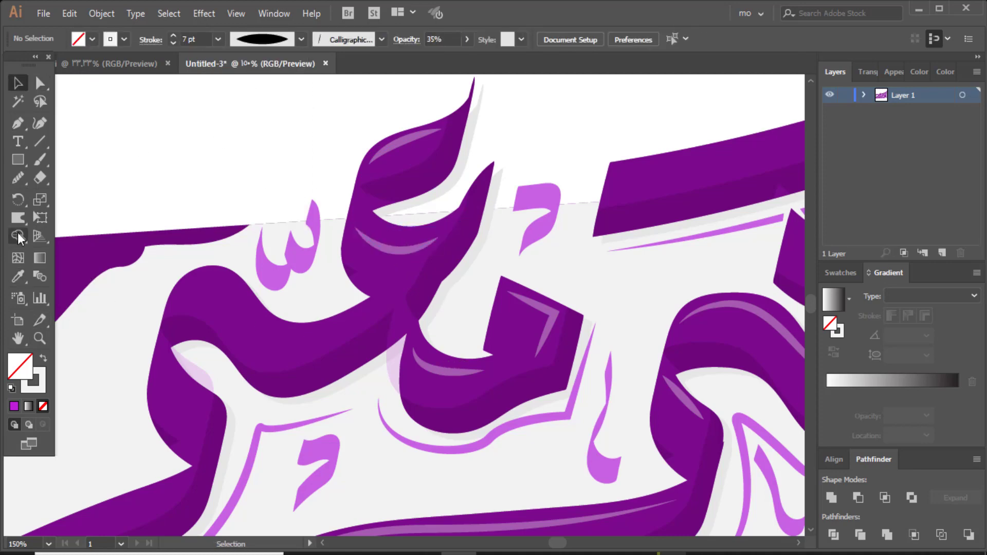
Step: Add a three-point wavy highlight along the upper edge of the stroke joining the hooked letter, copying the bowl highlight's style with its tapered ends
{"action": "left_click", "coordinate": [17, 122]}
{"action": "left_click", "coordinate": [373, 305]}
{"action": "left_click_drag", "start_coordinate": [250, 312], "coordinate": [205, 257]}
{"action": "left_click", "coordinate": [181, 295]}
{"action": "left_click", "coordinate": [17, 83]}
{"action": "left_click", "coordinate": [17, 276]}
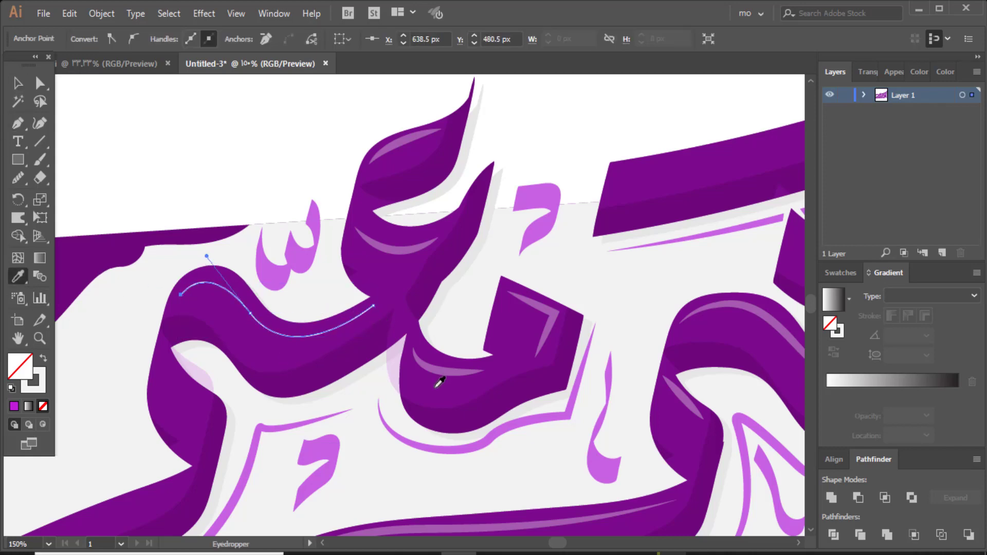
{"action": "left_click", "coordinate": [436, 373]}
{"action": "left_click", "coordinate": [17, 83]}
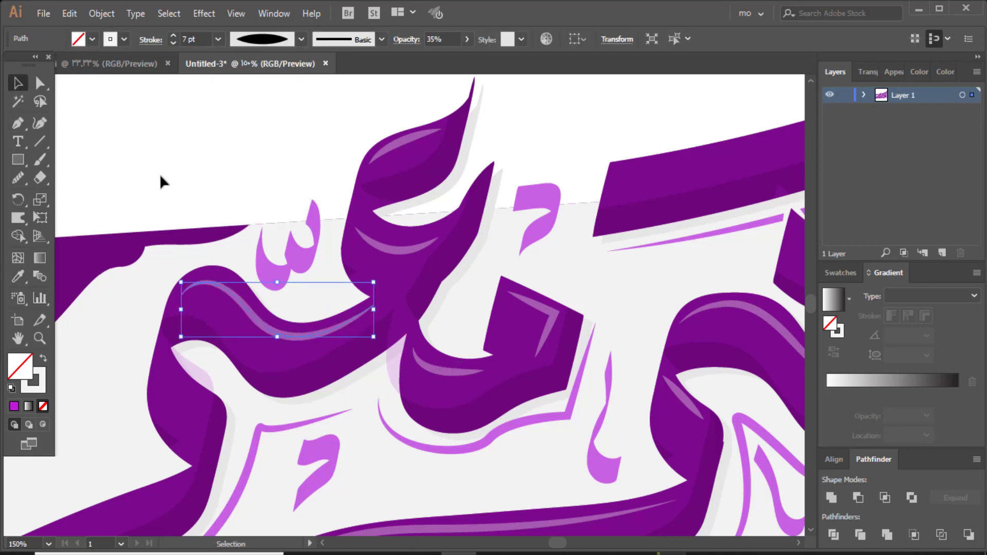
{"action": "left_click", "coordinate": [161, 181]}
Step: Add a short straight highlight across the neck below the wavy stroke's loop, using the existing highlight style and the width profile tapered at both ends
{"action": "scroll", "coordinate": [123, 324], "scroll_direction": "down", "scroll_amount": 2}
{"action": "left_click_drag", "start_coordinate": [253, 272], "coordinate": [491, 166]}
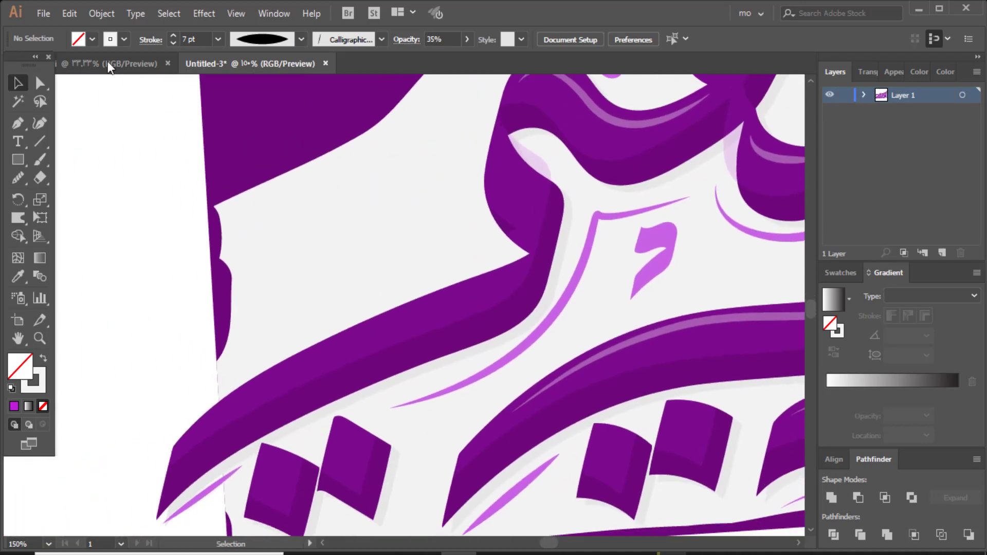
{"action": "key", "text": "p"}
{"action": "left_click", "coordinate": [498, 144]}
{"action": "left_click", "coordinate": [543, 195]}
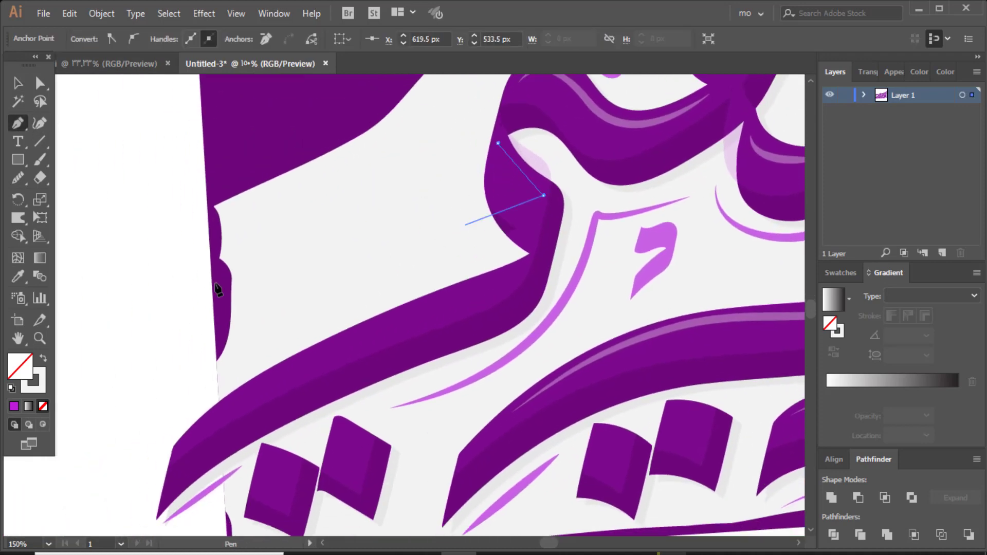
{"action": "left_click", "coordinate": [17, 282]}
{"action": "left_click", "coordinate": [635, 335]}
{"action": "key", "text": "v"}
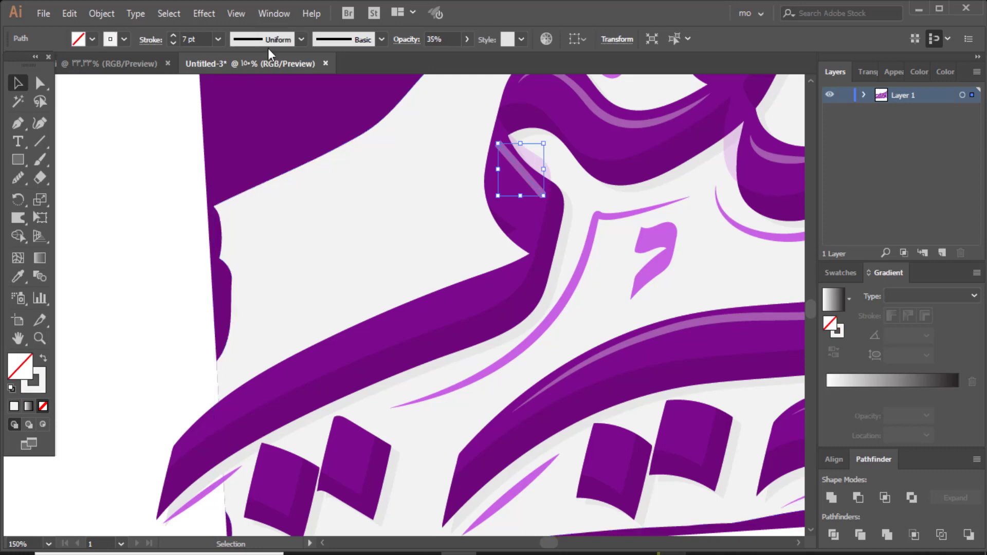
{"action": "key", "text": "ctrl+shift+a"}
Step: Add a curved highlight along the upper edge of the far-left sweeping tail, copying the neighbouring tail's highlight style and tapering both ends
{"action": "key", "text": "p"}
{"action": "left_click", "coordinate": [517, 271]}
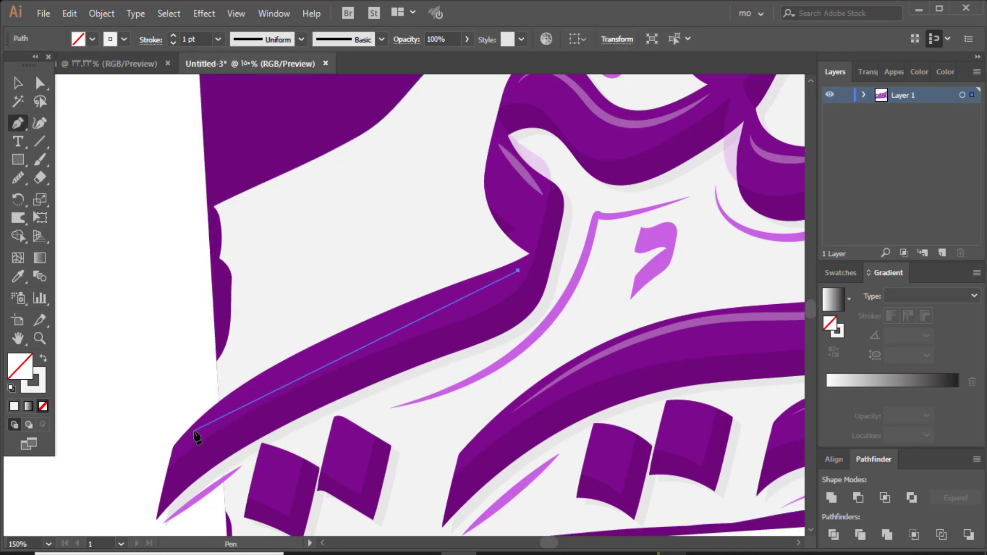
{"action": "left_click_drag", "start_coordinate": [194, 432], "coordinate": [91, 514]}
{"action": "left_click", "coordinate": [18, 276]}
{"action": "left_click", "coordinate": [608, 362]}
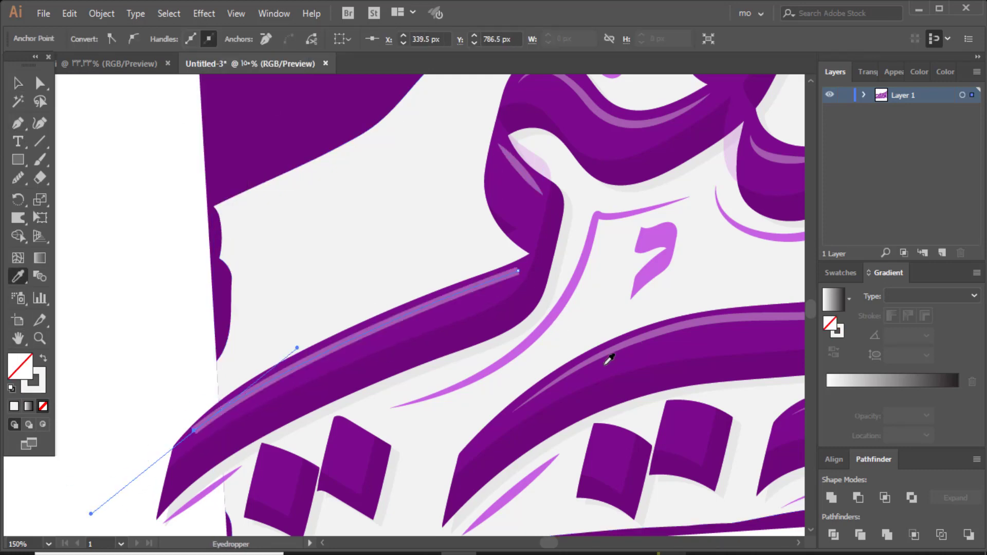
{"action": "key", "text": "v"}
{"action": "left_click", "coordinate": [301, 39]}
{"action": "left_click", "coordinate": [268, 80]}
{"action": "left_click", "coordinate": [123, 237]}
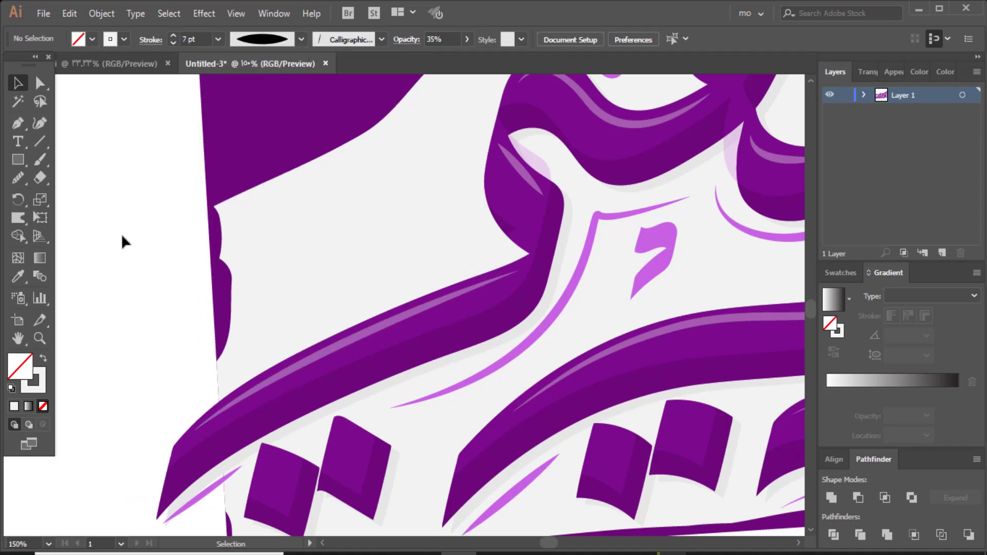
Step: Draw a two-point curved highlight path along the upper edge of the long diagonal stroke above the lettering
{"action": "key", "text": "ctrl+minus"}
{"action": "key", "text": "ctrl+minus"}
{"action": "key", "text": "ctrl+minus"}
{"action": "left_click_drag", "start_coordinate": [582, 201], "coordinate": [358, 355]}
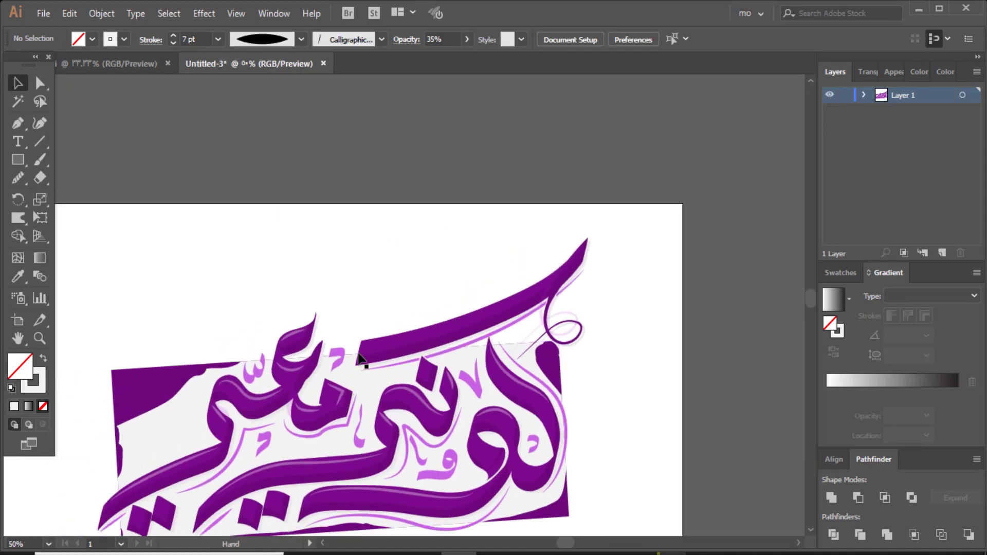
{"action": "left_click", "coordinate": [39, 339]}
{"action": "left_click", "coordinate": [464, 344]}
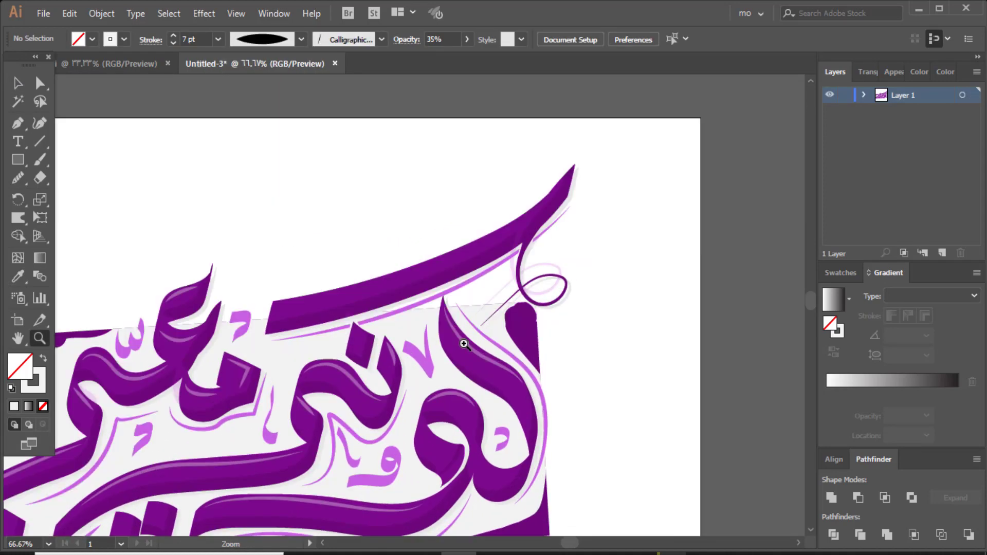
{"action": "left_click", "coordinate": [295, 336]}
{"action": "left_click_drag", "start_coordinate": [450, 197], "coordinate": [445, 252]}
{"action": "left_click_drag", "start_coordinate": [523, 368], "coordinate": [426, 395]}
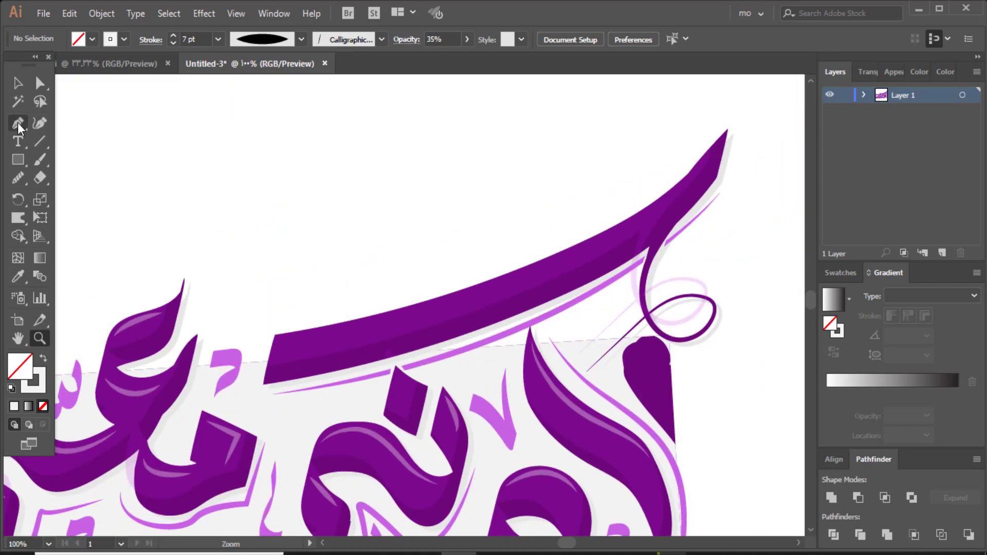
{"action": "left_click", "coordinate": [18, 125]}
{"action": "left_click", "coordinate": [701, 168]}
{"action": "left_click_drag", "start_coordinate": [283, 342], "coordinate": [2, 381]}
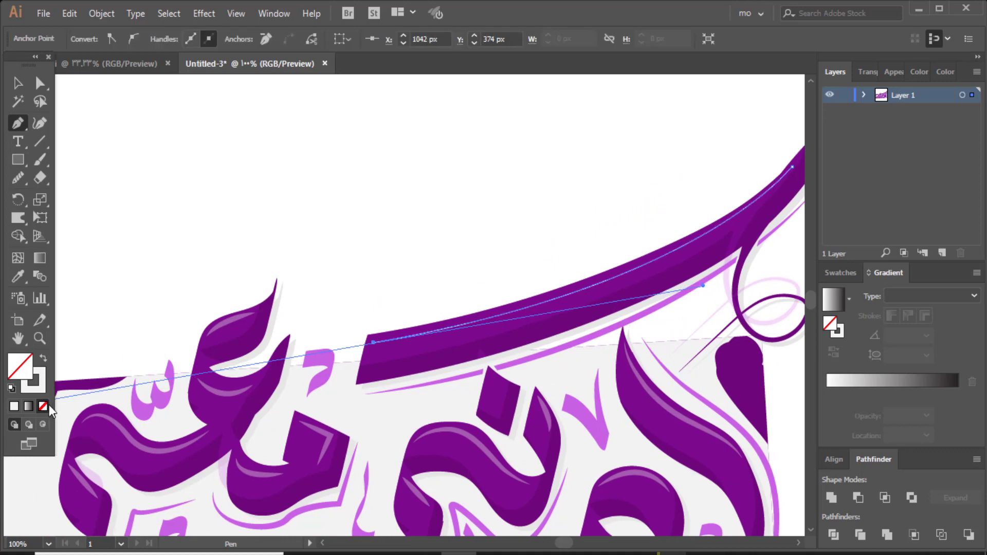
Step: Match the long diagonal stroke's path to the existing highlight style and apply the width profile tapered at both ends
{"action": "left_click", "coordinate": [18, 276]}
{"action": "left_click", "coordinate": [20, 82]}
{"action": "left_click", "coordinate": [259, 162]}
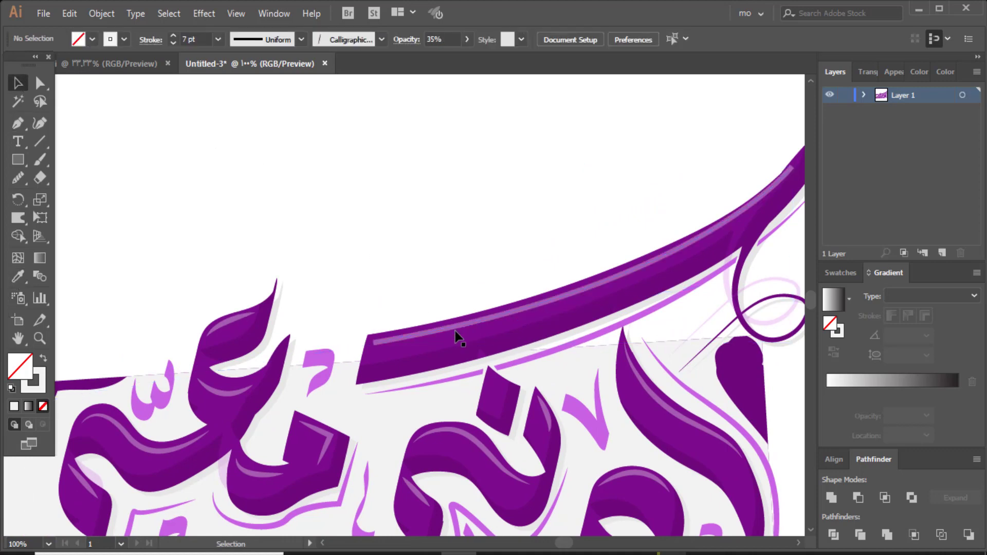
{"action": "left_click", "coordinate": [457, 331]}
{"action": "left_click", "coordinate": [458, 326]}
{"action": "left_click", "coordinate": [213, 170]}
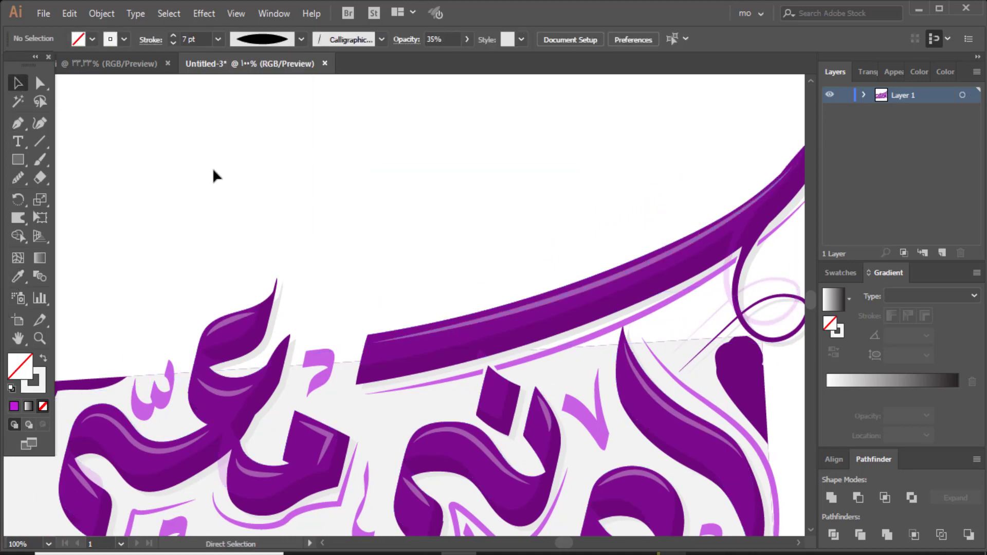
Step: Draw a two-point curved highlight path below the teardrop opening of the rightmost looped letter
{"action": "key", "text": "ctrl+minus"}
{"action": "key", "text": "ctrl+minus"}
{"action": "key", "text": "ctrl+minus"}
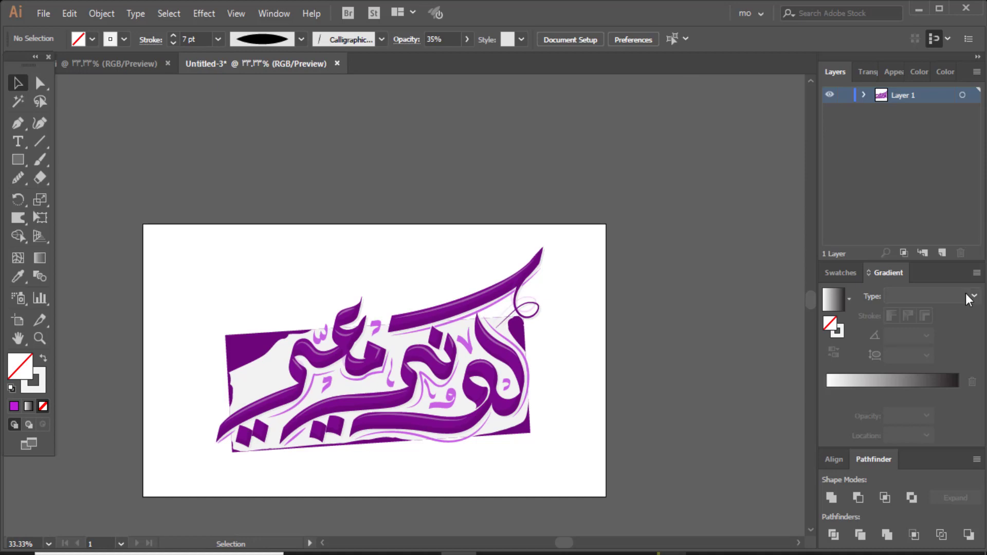
{"action": "left_click", "coordinate": [40, 338]}
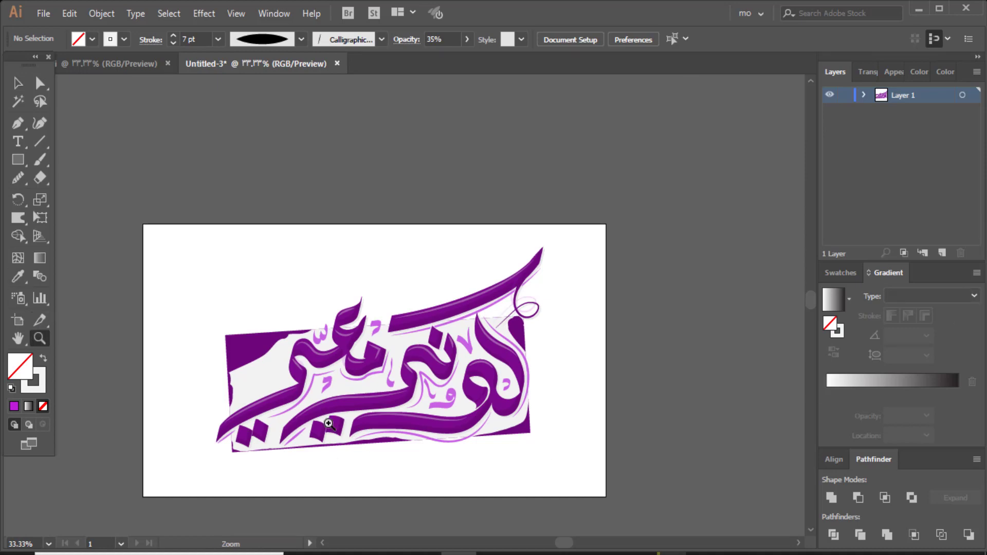
{"action": "left_click", "coordinate": [329, 424]}
{"action": "scroll", "coordinate": [456, 355], "scroll_direction": "up", "scroll_amount": 2}
{"action": "left_click", "coordinate": [635, 350]}
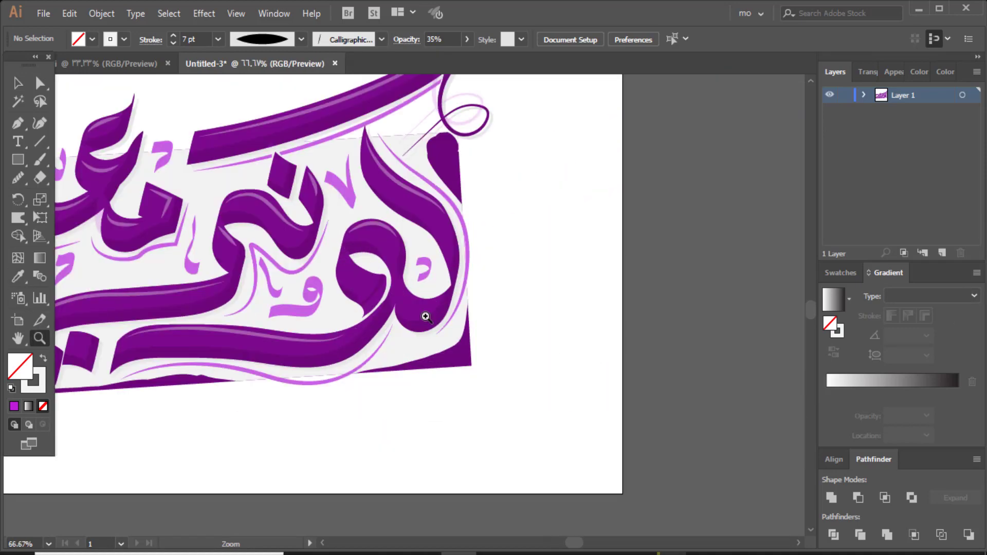
{"action": "left_click", "coordinate": [425, 315]}
{"action": "left_click", "coordinate": [426, 319]}
{"action": "left_click", "coordinate": [432, 323]}
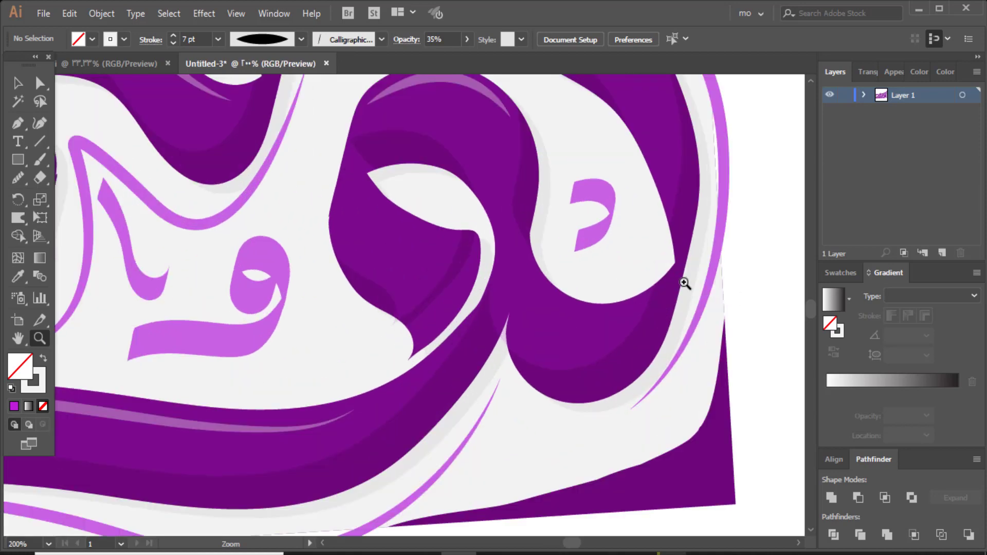
{"action": "key", "text": "a"}
{"action": "left_click", "coordinate": [451, 319]}
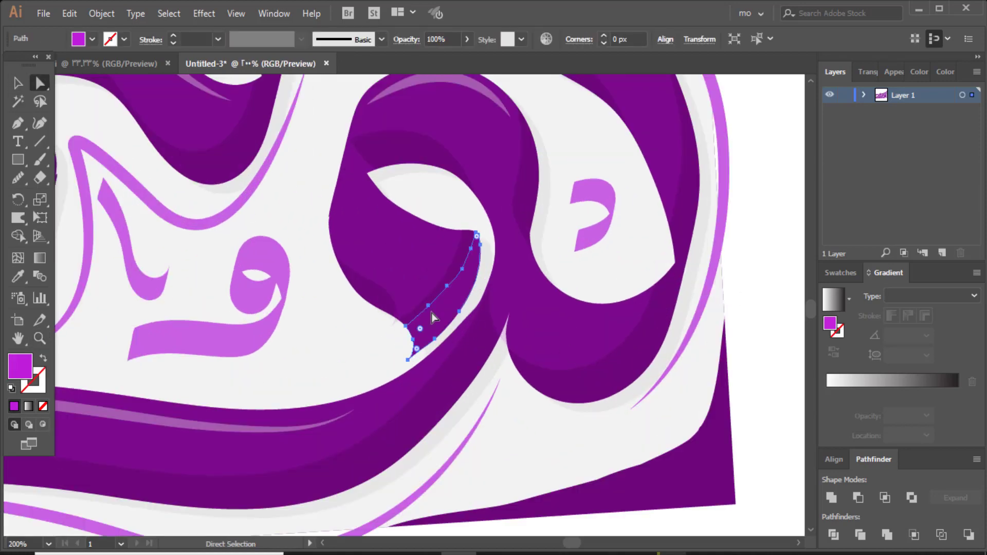
{"action": "key", "text": "ctrl+shift+a"}
{"action": "key", "text": "p"}
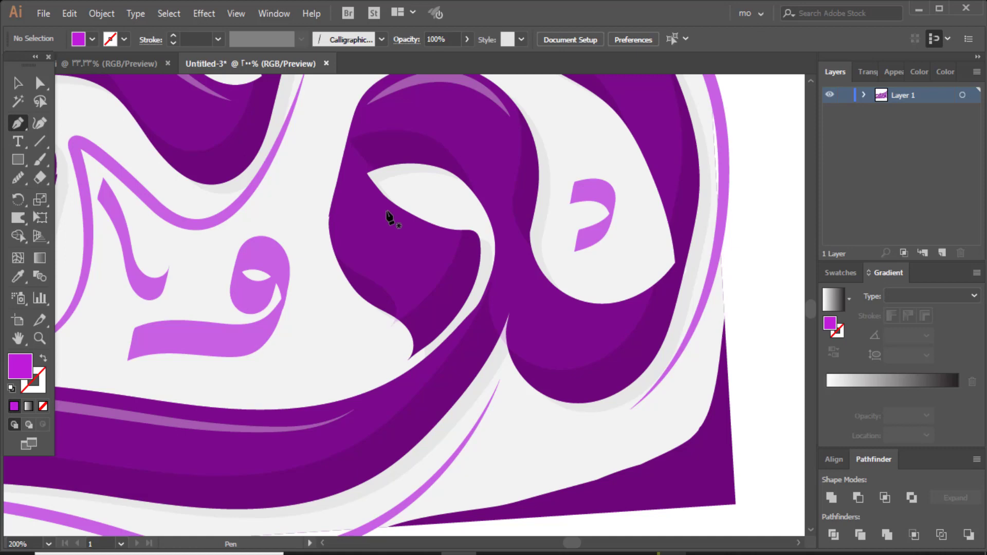
{"action": "left_click", "coordinate": [349, 184]}
{"action": "left_click_drag", "start_coordinate": [465, 263], "coordinate": [542, 277]}
Step: Copy the highlight style from the arch above onto the looped letter's new path and apply the width profile tapered at both ends
{"action": "key", "text": "i"}
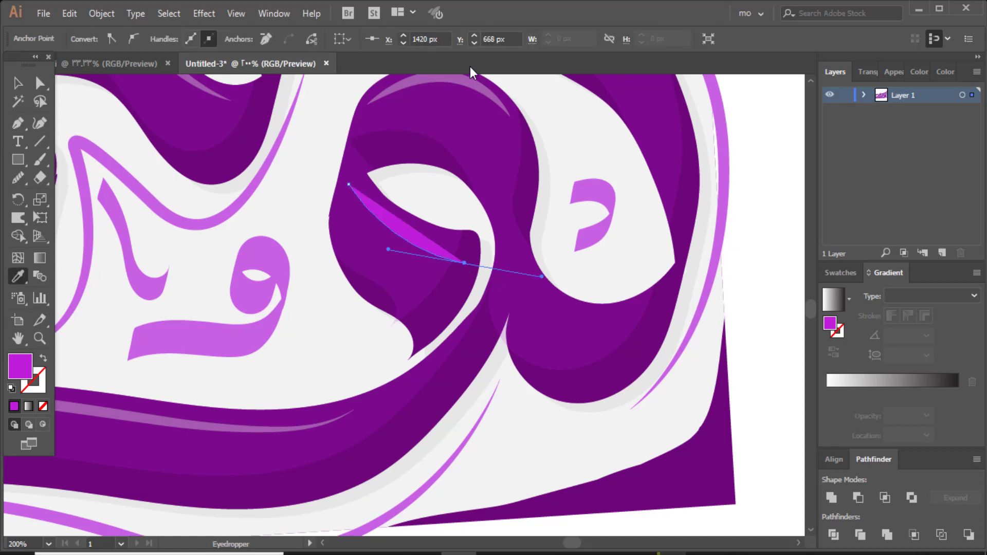
{"action": "left_click", "coordinate": [468, 88]}
{"action": "key", "text": "v"}
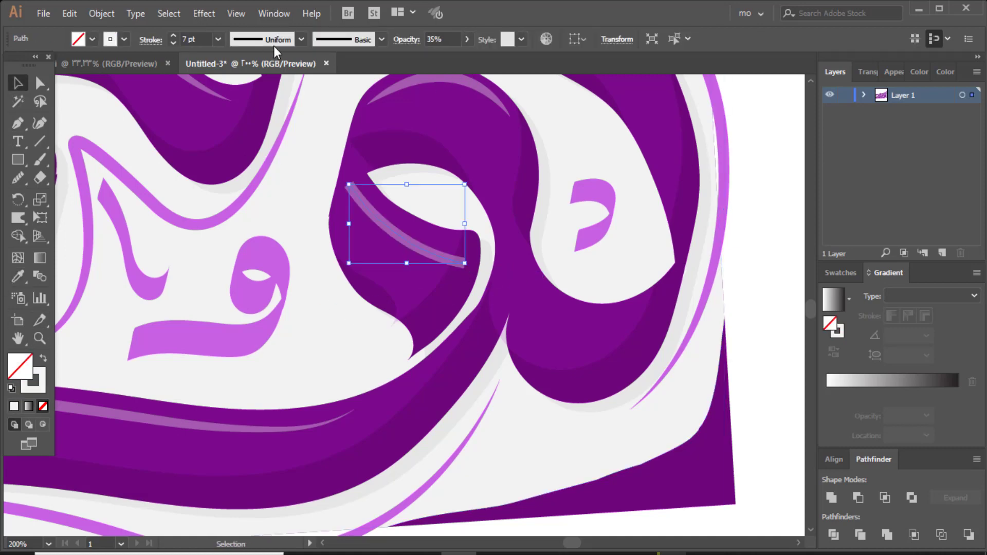
{"action": "left_click", "coordinate": [274, 44]}
{"action": "left_click", "coordinate": [266, 83]}
{"action": "left_click", "coordinate": [767, 368]}
Step: Examine the highlights and the empty gaps between letters across the whole calligraphy composition
{"action": "key", "text": "ctrl+minus"}
{"action": "key", "text": "ctrl+minus"}
{"action": "key", "text": "ctrl+minus"}
{"action": "key", "text": "ctrl+minus"}
{"action": "key", "text": "ctrl+minus"}
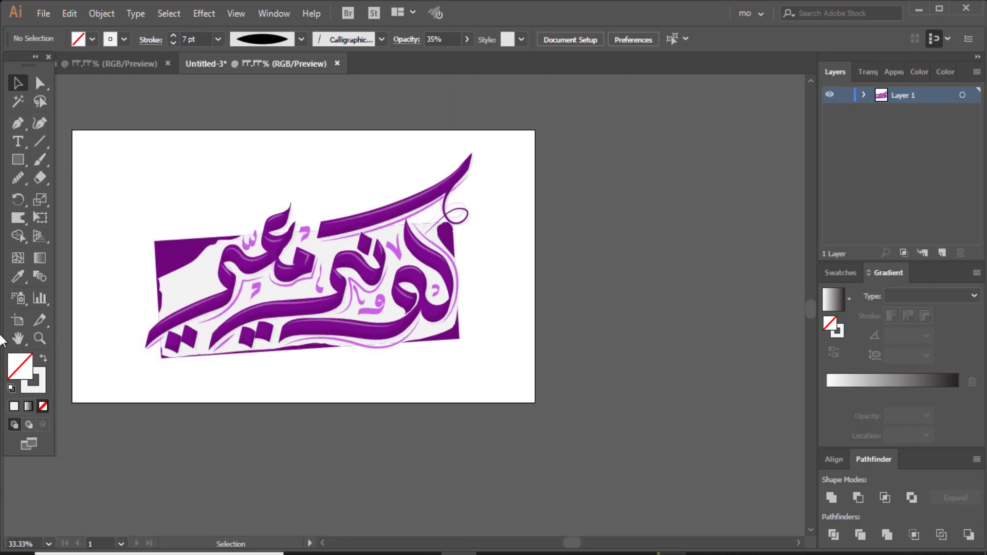
{"action": "left_click", "coordinate": [38, 340]}
{"action": "left_click", "coordinate": [245, 331]}
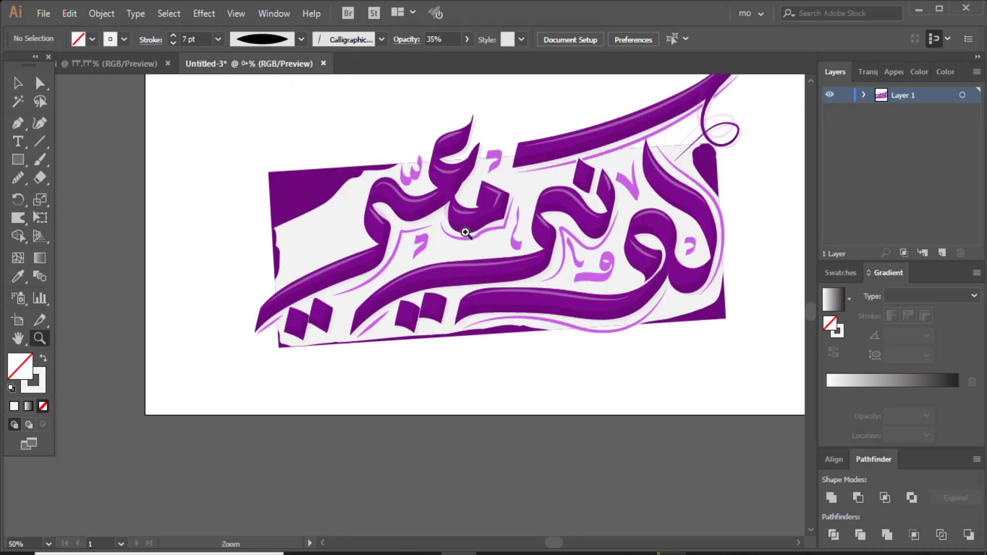
{"action": "scroll", "coordinate": [334, 368], "scroll_direction": "up", "scroll_amount": 2}
{"action": "key", "text": "space"}
{"action": "left_click_drag", "start_coordinate": [383, 379], "coordinate": [359, 380]}
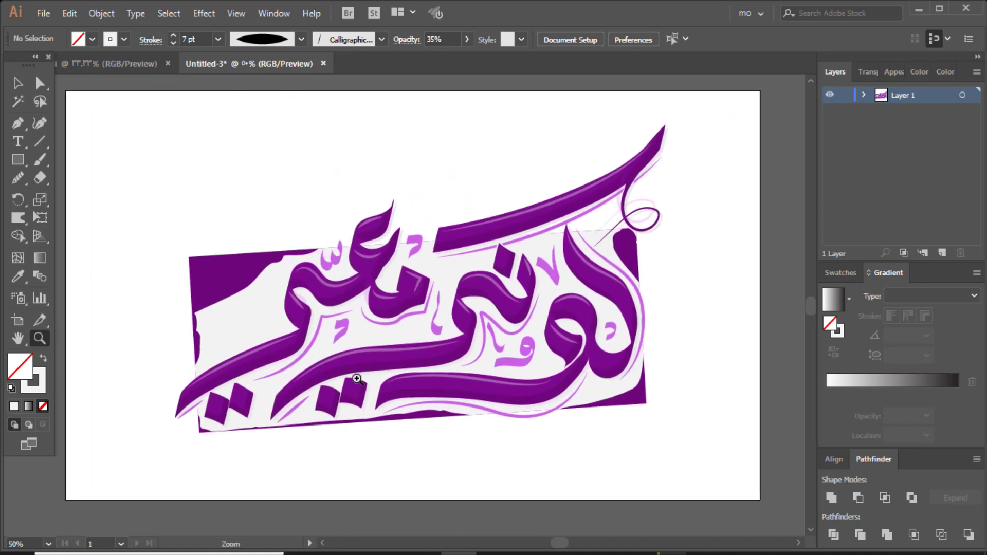
{"action": "left_click", "coordinate": [494, 334]}
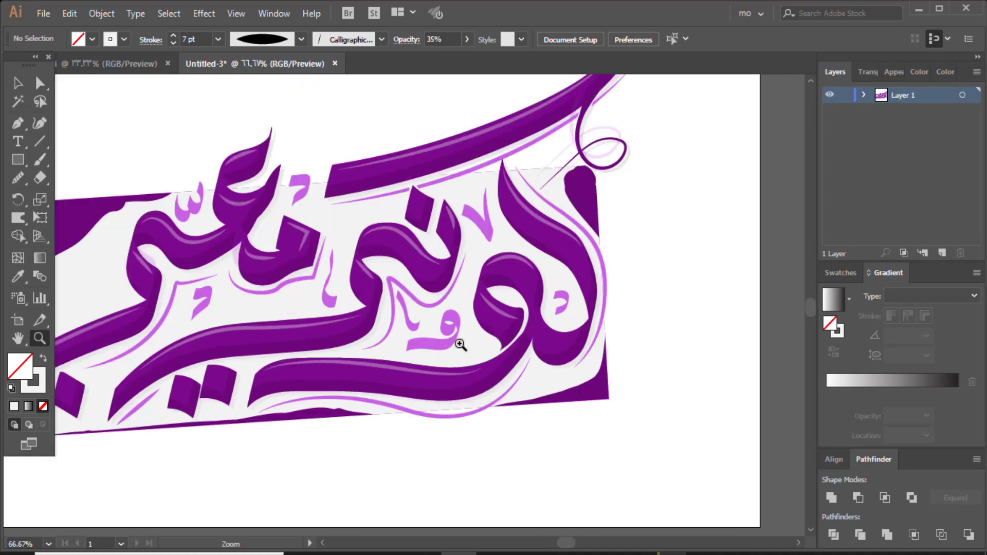
Step: Sample the light purple of the small accent marks and increase the Blob Brush size slightly above 5 pt
{"action": "left_click", "coordinate": [14, 284]}
{"action": "left_click", "coordinate": [200, 300]}
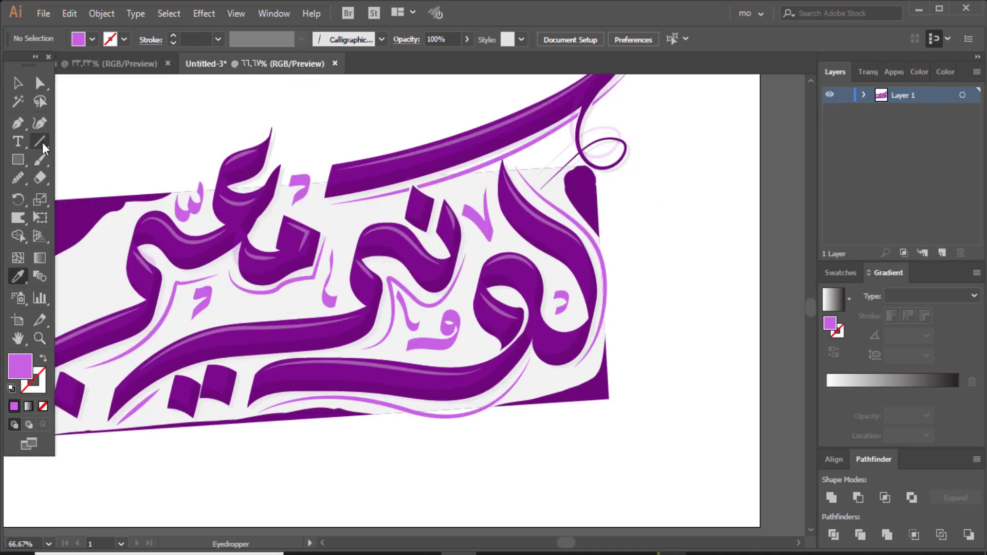
{"action": "left_click_drag", "start_coordinate": [41, 159], "coordinate": [79, 183]}
{"action": "double_click", "coordinate": [40, 160]}
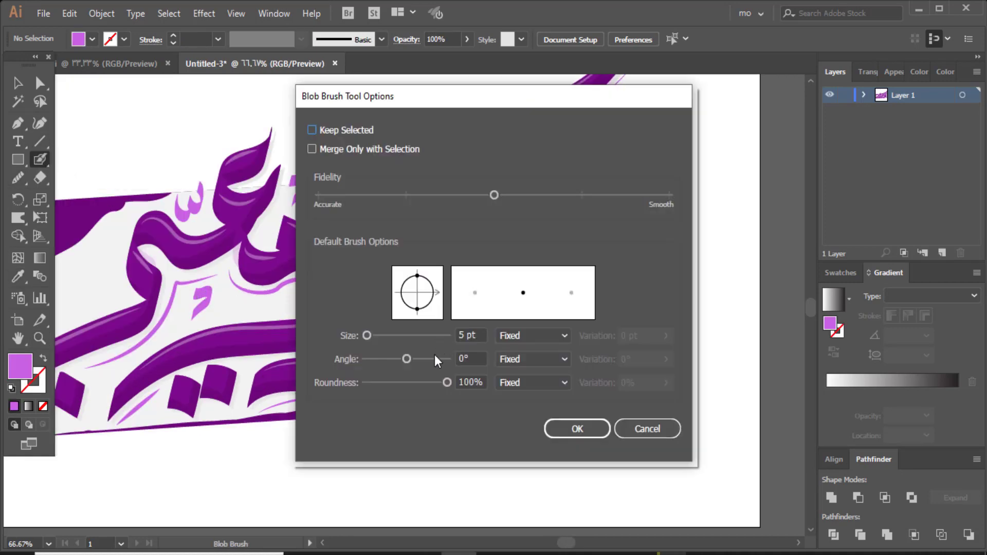
{"action": "left_click_drag", "start_coordinate": [370, 336], "coordinate": [374, 337]}
{"action": "left_click", "coordinate": [547, 429]}
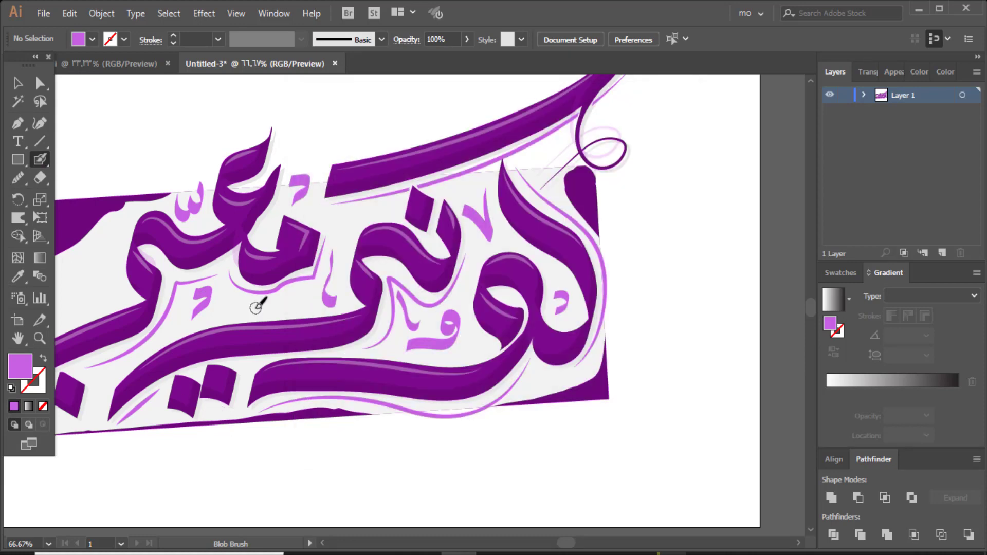
Step: Swap fill and stroke so the light purple is the stroke, and stamp round dots in the gaps around the rightmost letters
{"action": "key", "text": "shift+x"}
{"action": "left_click", "coordinate": [467, 187]}
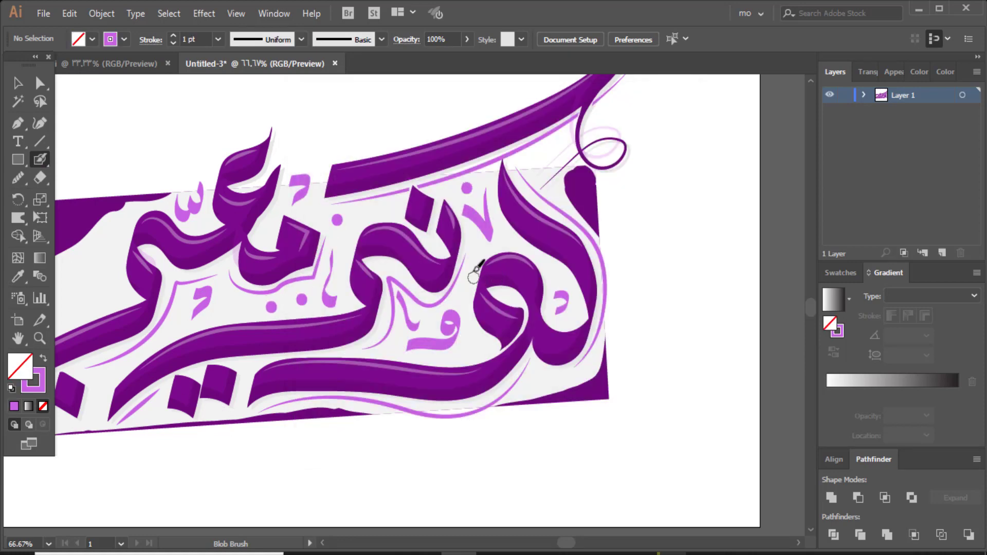
{"action": "left_click", "coordinate": [476, 249]}
{"action": "left_click", "coordinate": [555, 277]}
{"action": "left_click", "coordinate": [471, 348]}
{"action": "left_click", "coordinate": [537, 381]}
{"action": "left_click", "coordinate": [573, 377]}
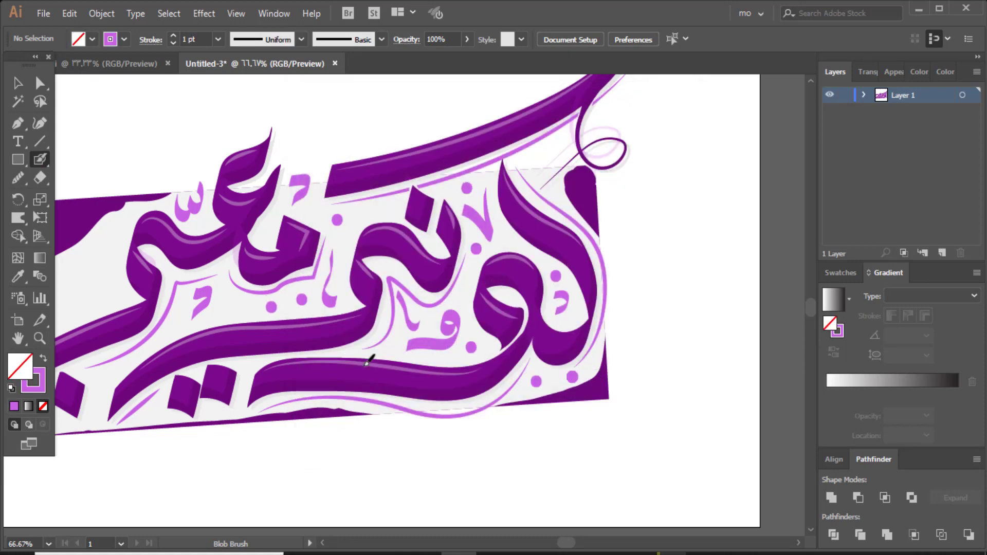
Step: Stamp light purple dots beside the small accents and diamond marks along the lower strokes of the calligraphy
{"action": "left_click", "coordinate": [392, 351]}
{"action": "left_click", "coordinate": [218, 414]}
{"action": "left_click", "coordinate": [96, 394]}
{"action": "left_click", "coordinate": [98, 419]}
{"action": "left_click", "coordinate": [182, 323]}
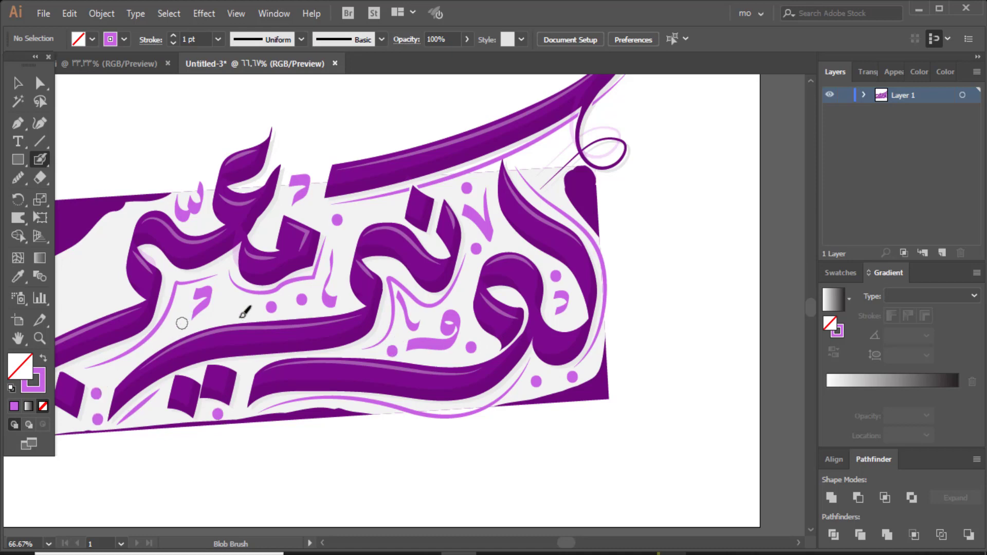
Step: Fill the gaps between the middle and upper letters with light purple dots, continuing around the arch of the rightmost looped letter
{"action": "left_click", "coordinate": [239, 308]}
{"action": "left_click", "coordinate": [269, 223]}
{"action": "left_click", "coordinate": [317, 210]}
{"action": "left_click", "coordinate": [374, 208]}
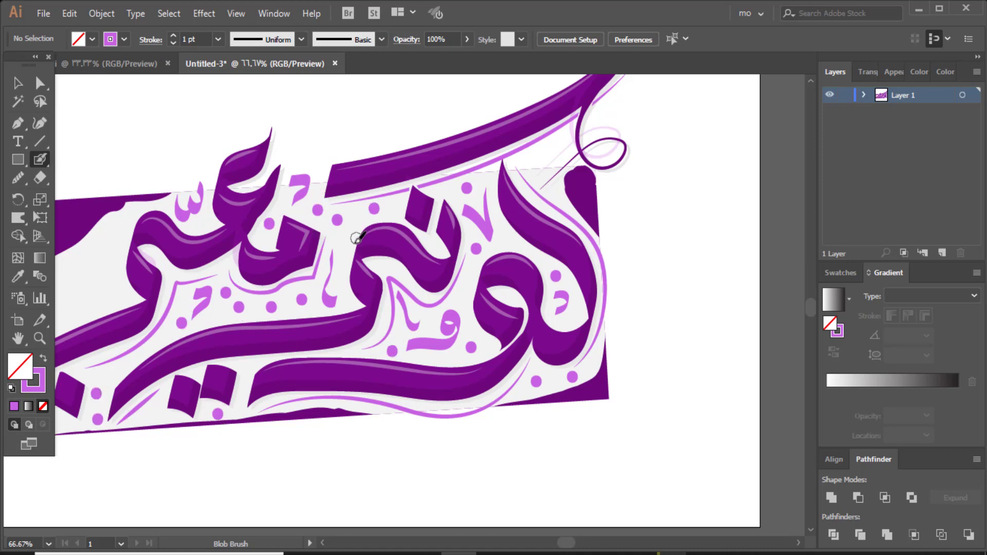
{"action": "left_click", "coordinate": [341, 249]}
{"action": "left_click", "coordinate": [513, 236]}
{"action": "left_click", "coordinate": [460, 293]}
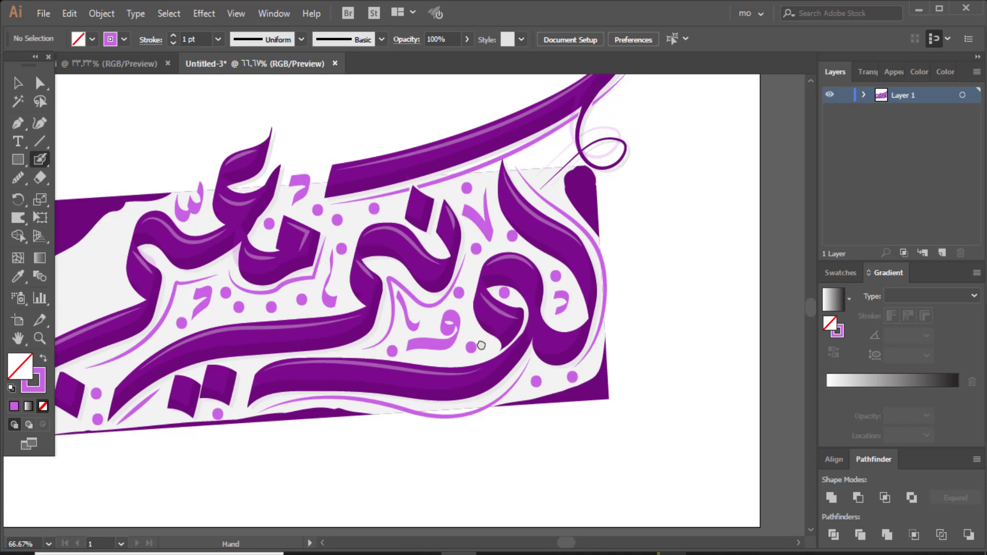
Step: Add light purple dots around the lower-left diamond marks, beneath the long sweeping strokes and beside the small central accent
{"action": "left_click_drag", "start_coordinate": [481, 346], "coordinate": [640, 337]}
{"action": "left_click", "coordinate": [223, 416]}
{"action": "left_click", "coordinate": [263, 366]}
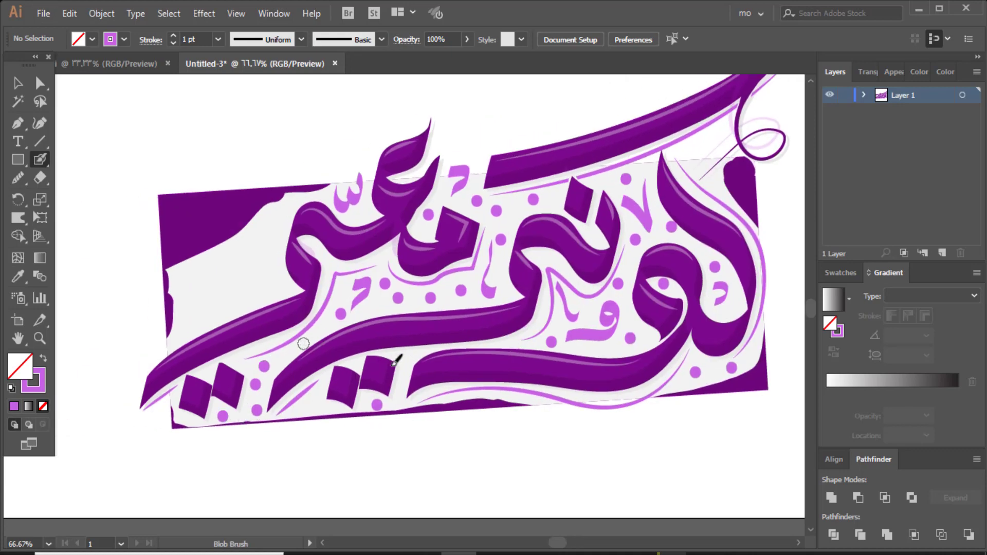
{"action": "left_click", "coordinate": [304, 343]}
{"action": "left_click", "coordinate": [406, 359]}
{"action": "left_click", "coordinate": [310, 405]}
{"action": "left_click", "coordinate": [607, 349]}
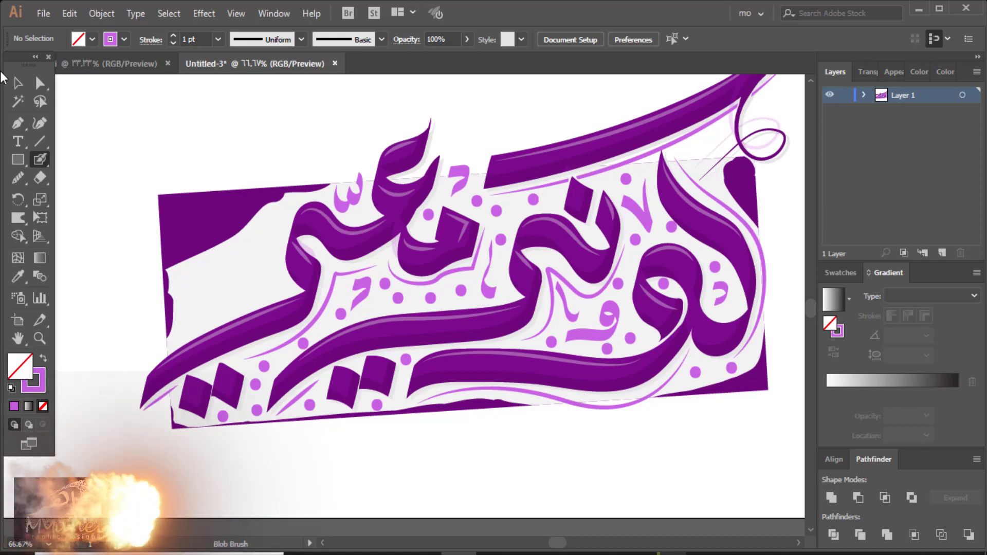
Step: Reduce the Blob Brush size in its tool options to make smaller dots
{"action": "left_click_drag", "start_coordinate": [35, 156], "coordinate": [88, 177]}
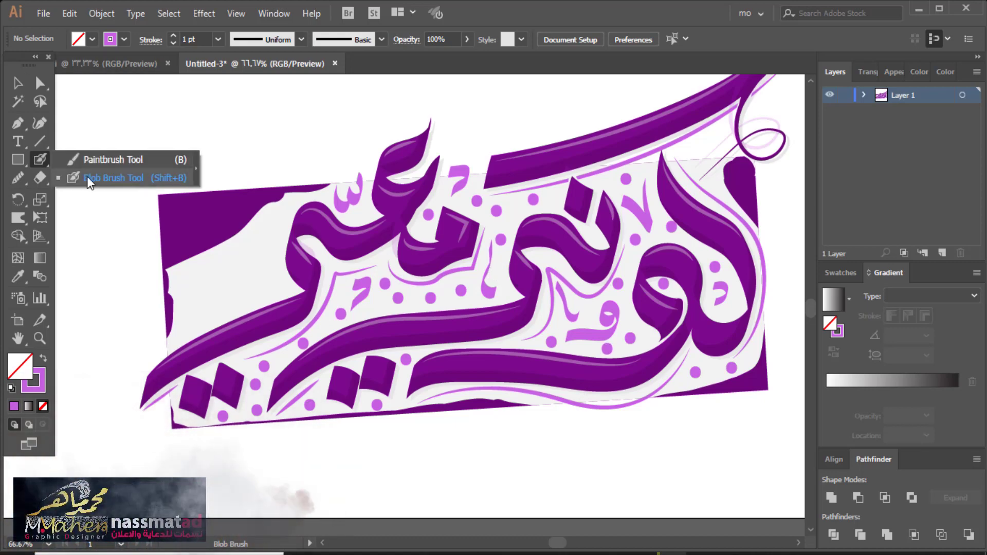
{"action": "double_click", "coordinate": [41, 160]}
{"action": "left_click_drag", "start_coordinate": [375, 335], "coordinate": [371, 337]}
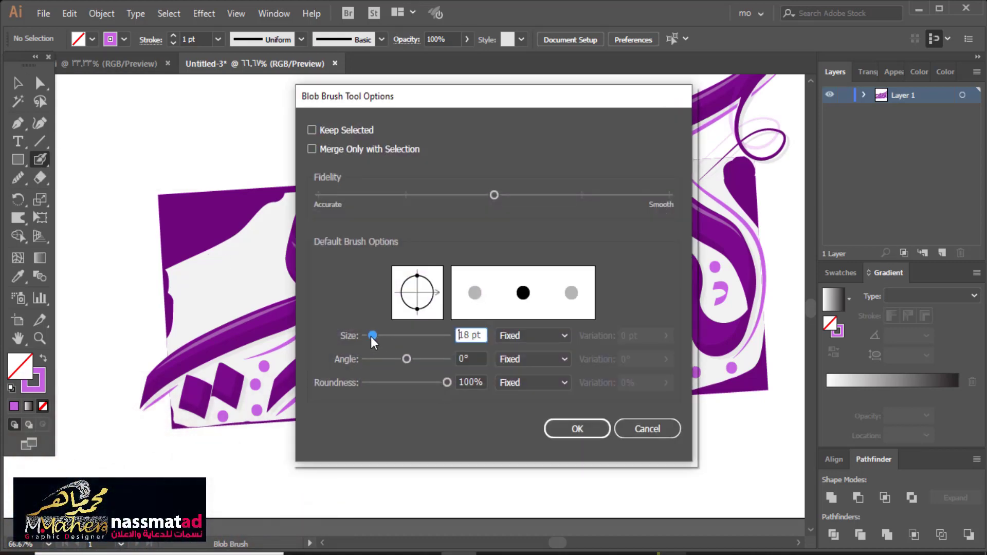
{"action": "left_click", "coordinate": [577, 429]}
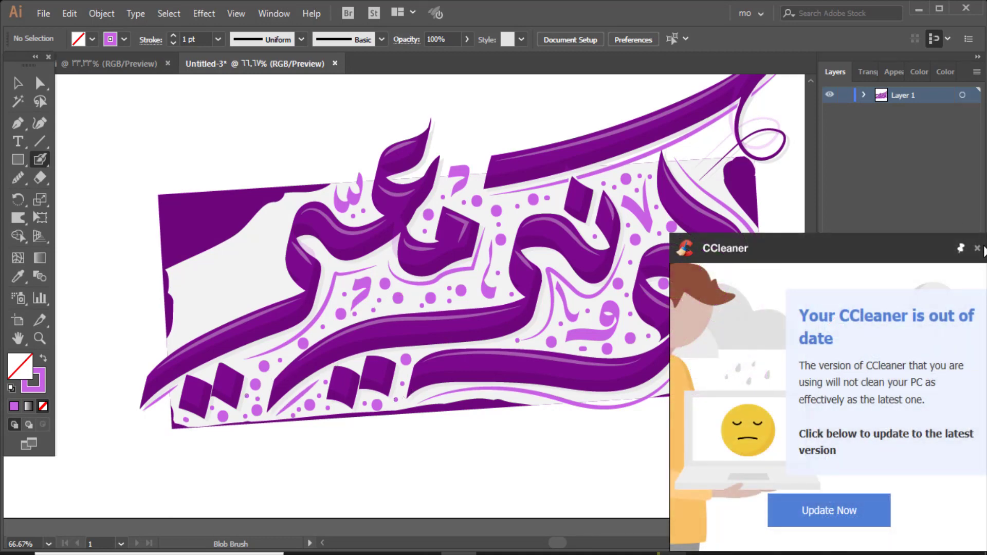
Step: Dismiss the CCleaner update notice covering the artwork
{"action": "left_click", "coordinate": [977, 248]}
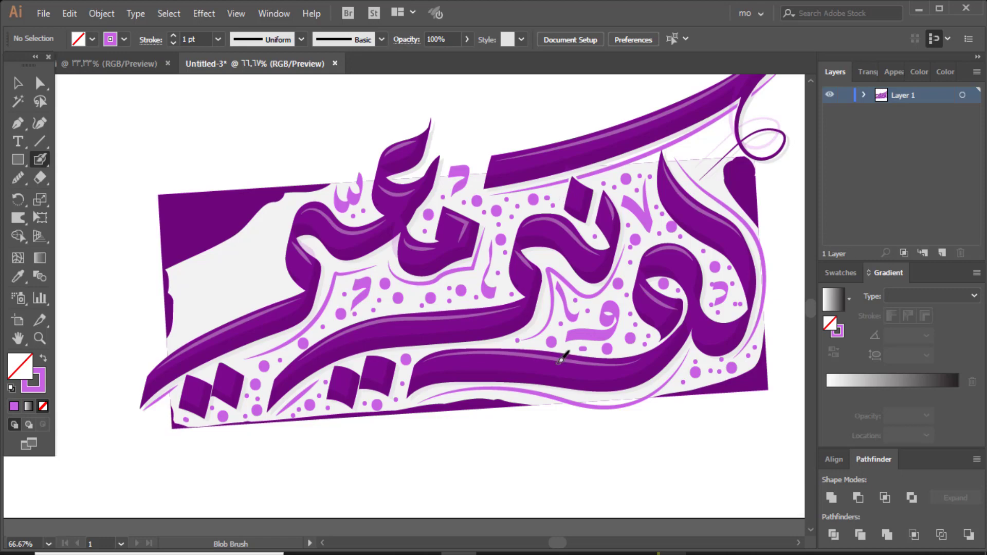
{"action": "key", "text": "ctrl+minus"}
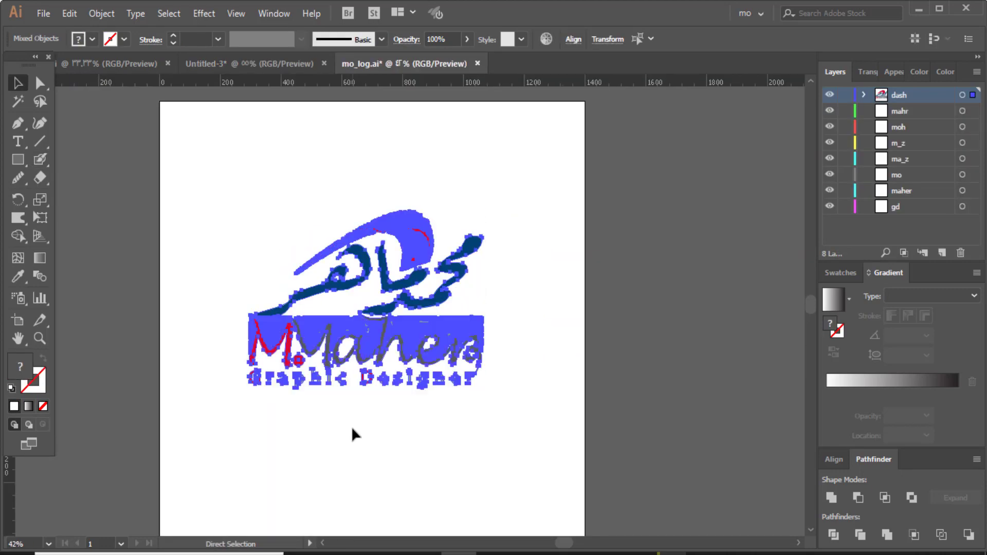
Step: Group the designer logo in mo_log.ai and bring it into the Untitled-3 calligraphy document
{"action": "key", "text": "ctrl+g"}
{"action": "left_click_drag", "start_coordinate": [403, 350], "coordinate": [266, 303]}
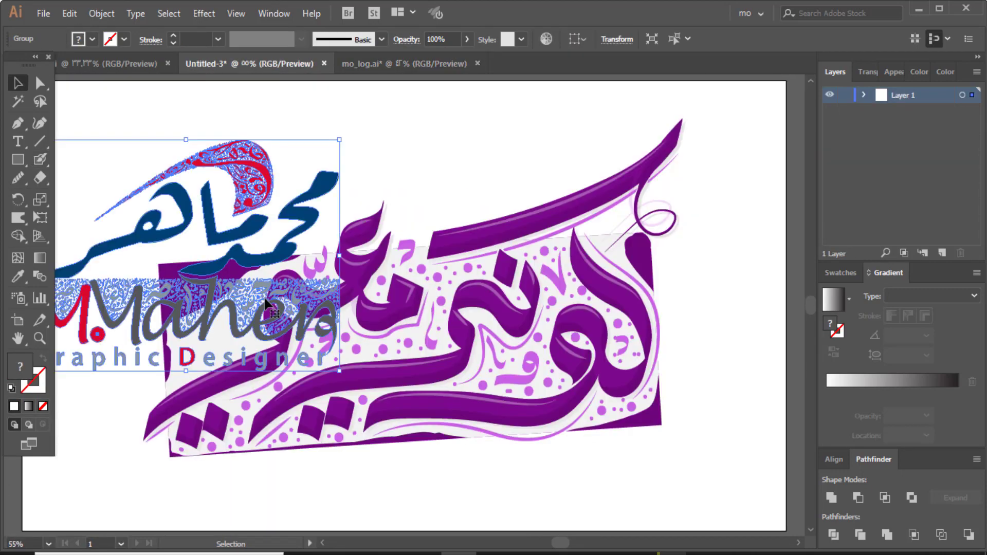
Step: Scale the logo down, tilt it slightly and place it in the empty light area at the calligraphy's left end
{"action": "left_click_drag", "start_coordinate": [345, 141], "coordinate": [266, 248]}
{"action": "key", "text": "ctrl+z"}
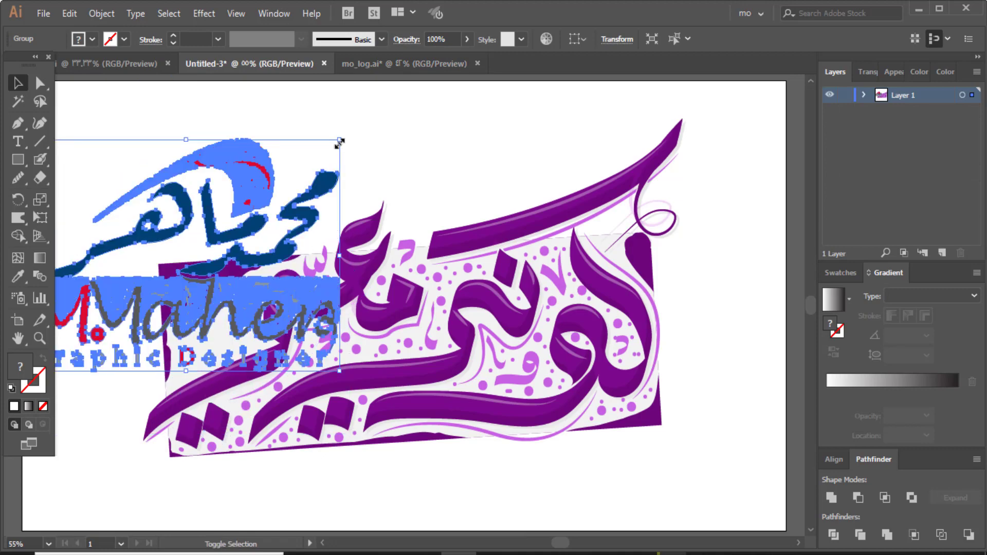
{"action": "left_click_drag", "start_coordinate": [340, 143], "coordinate": [102, 322]}
{"action": "left_click_drag", "start_coordinate": [78, 354], "coordinate": [244, 349]}
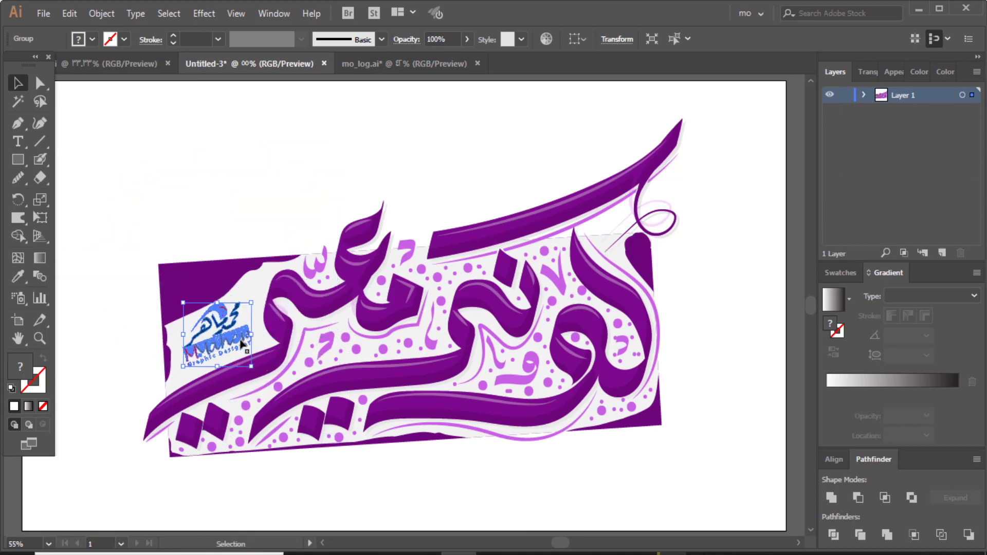
{"action": "left_click", "coordinate": [92, 314]}
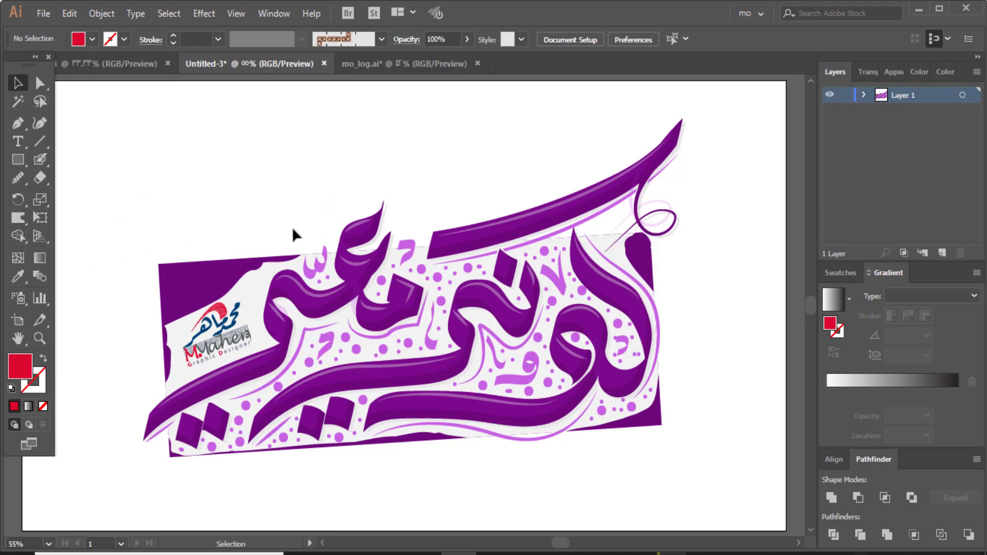